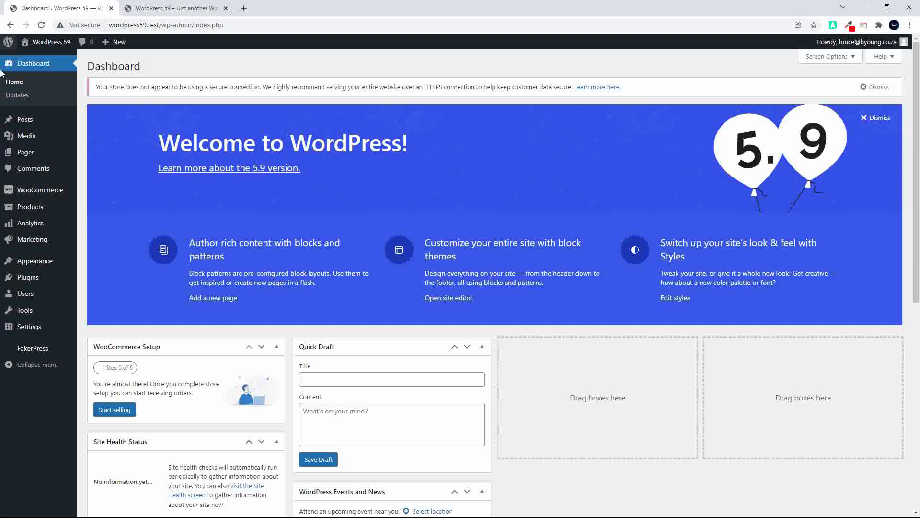
Step: Open the beta site editor for the WordPress site
mouse_move(34, 263)
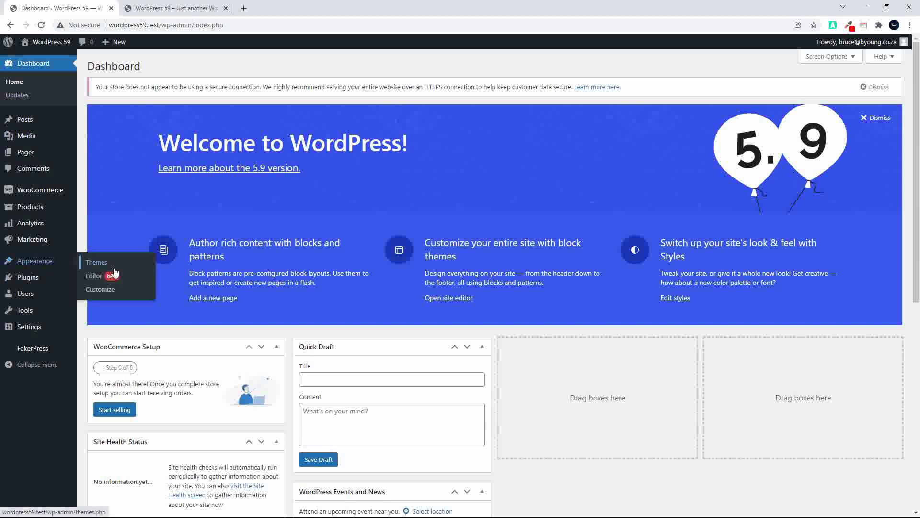
click(92, 279)
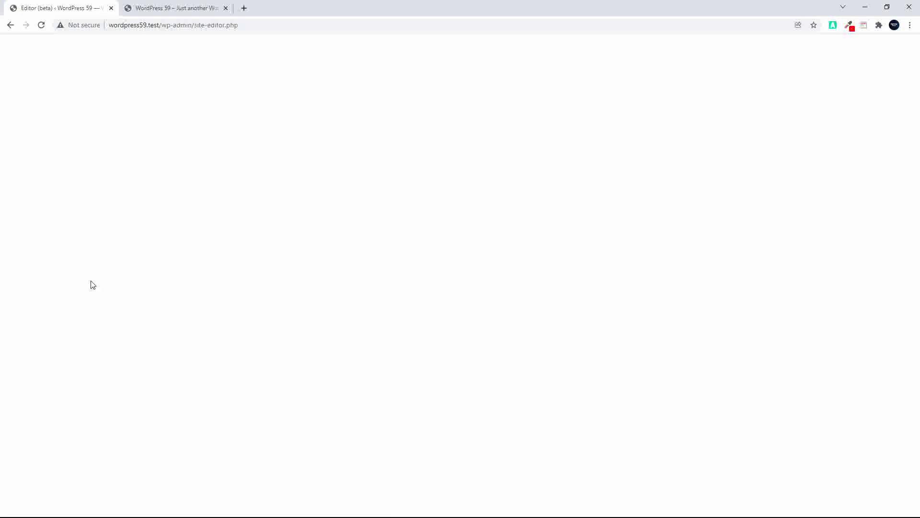
Step: Examine the live home page from its header through the product sections to its footer
click(157, 8)
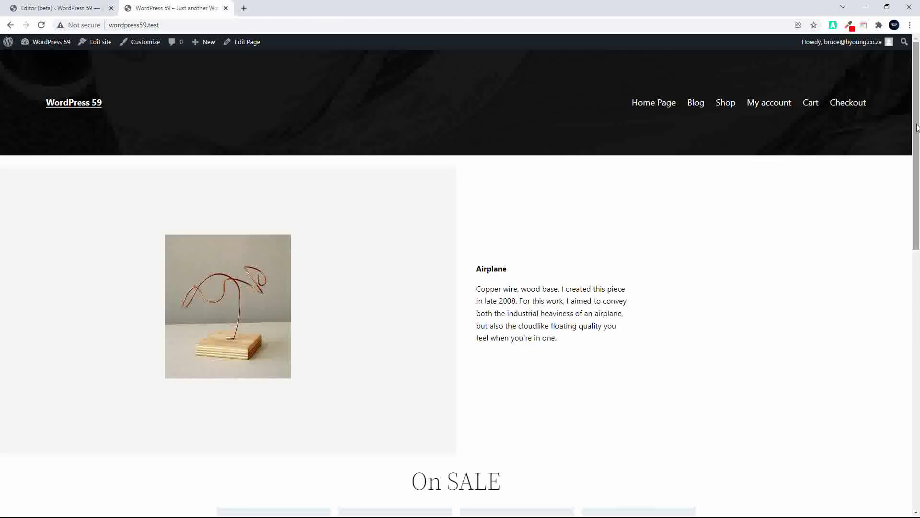
scroll(786, 318, down, 6)
scroll(685, 228, down, 6)
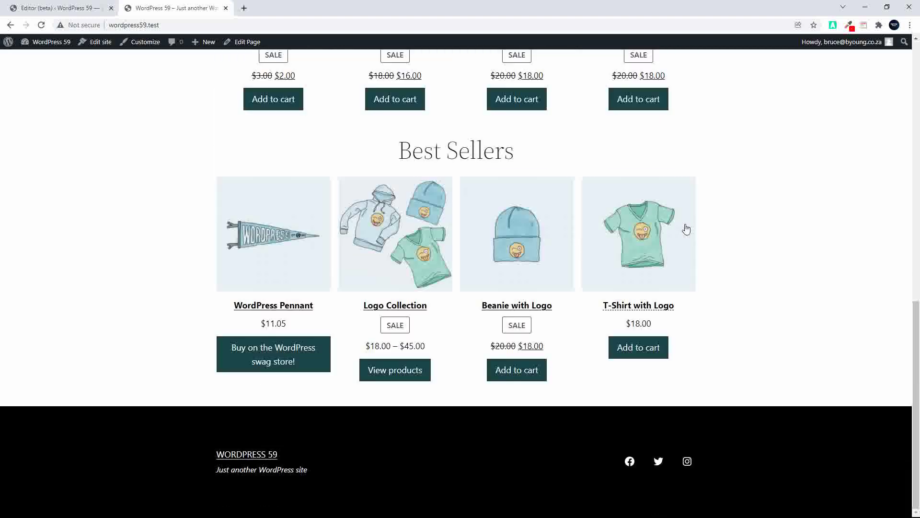
scroll(680, 232, up, 12)
scroll(663, 242, down, 10)
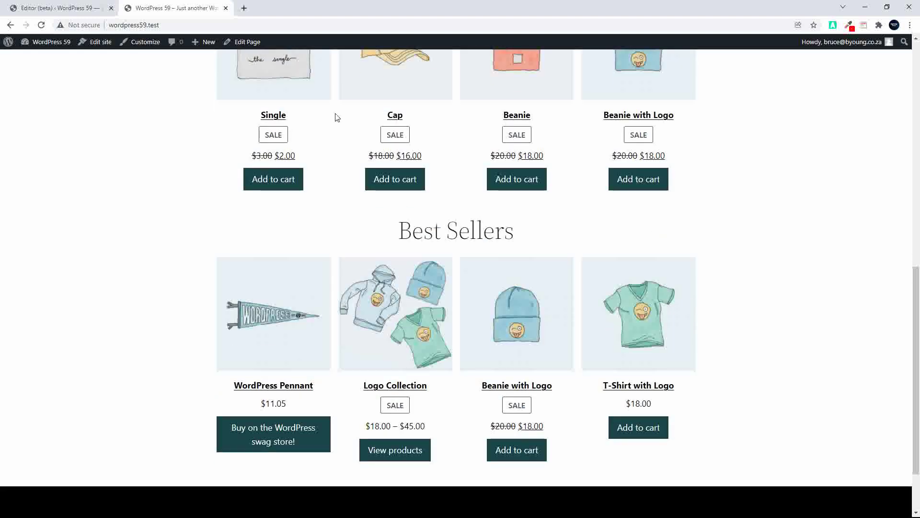
Step: Open the Single product page from the home page's sale section and examine its layout down to the footer
click(276, 76)
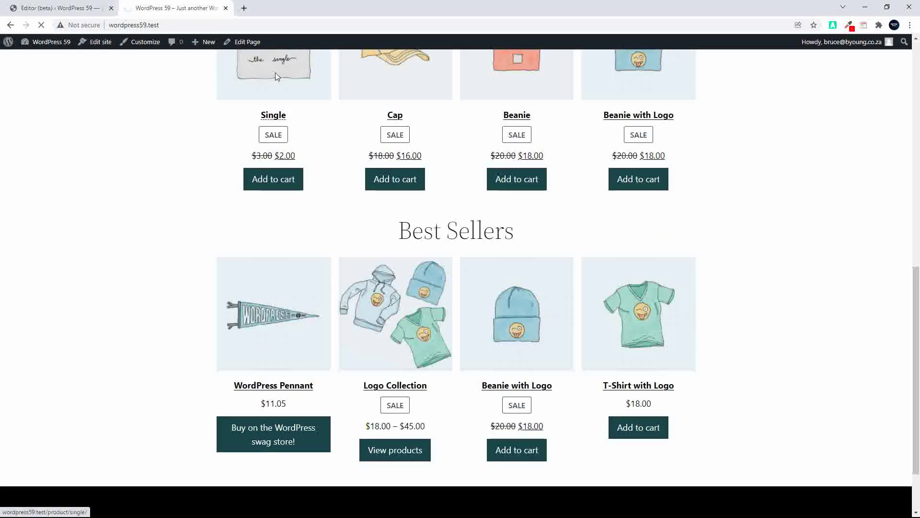
scroll(710, 201, down, 5)
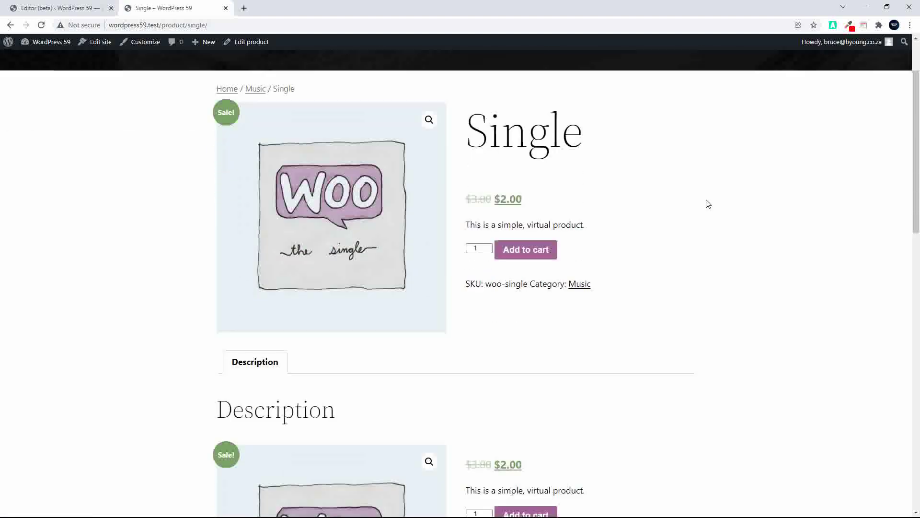
scroll(397, 263, down, 4)
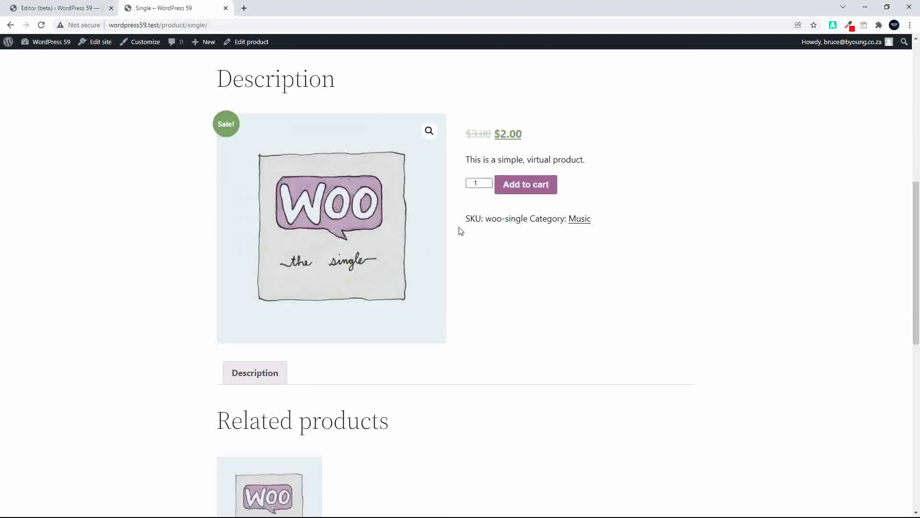
scroll(495, 295, down, 10)
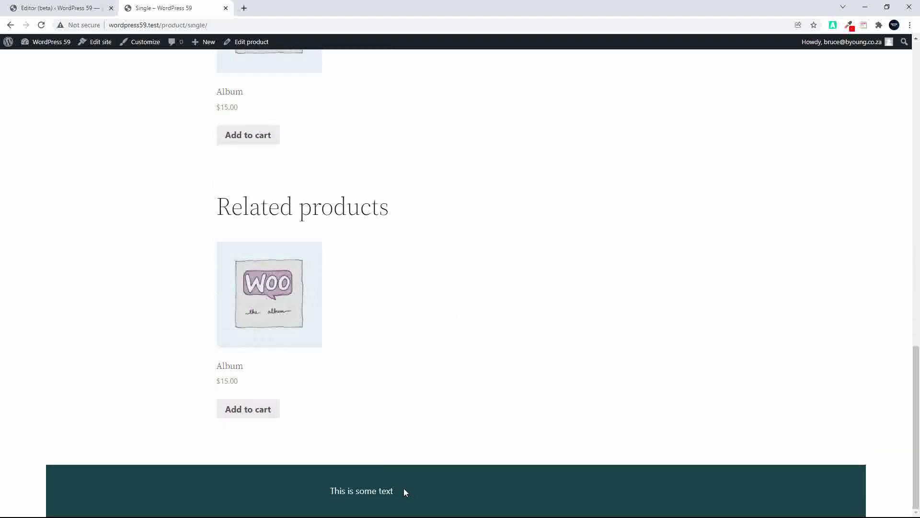
scroll(382, 493, up, 15)
scroll(381, 491, up, 5)
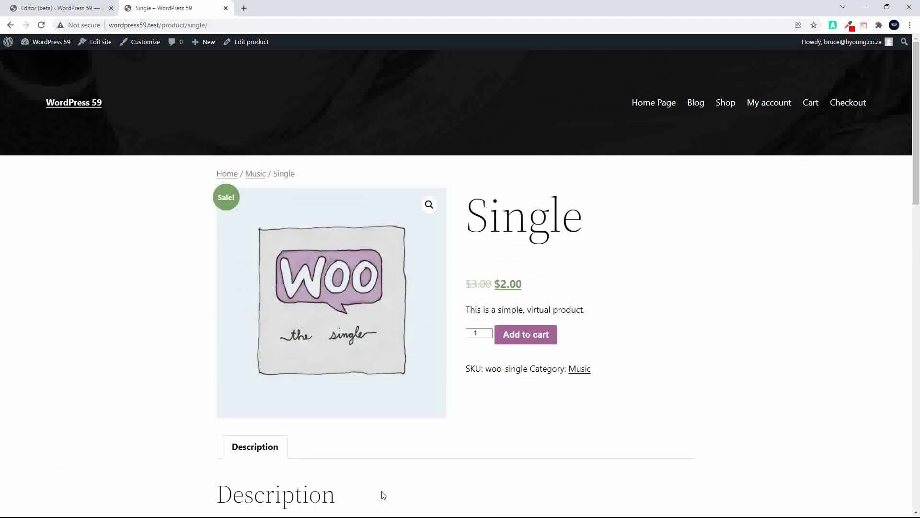
Step: Go back to the home page, compare its header and footer with those on the Single product page
click(80, 103)
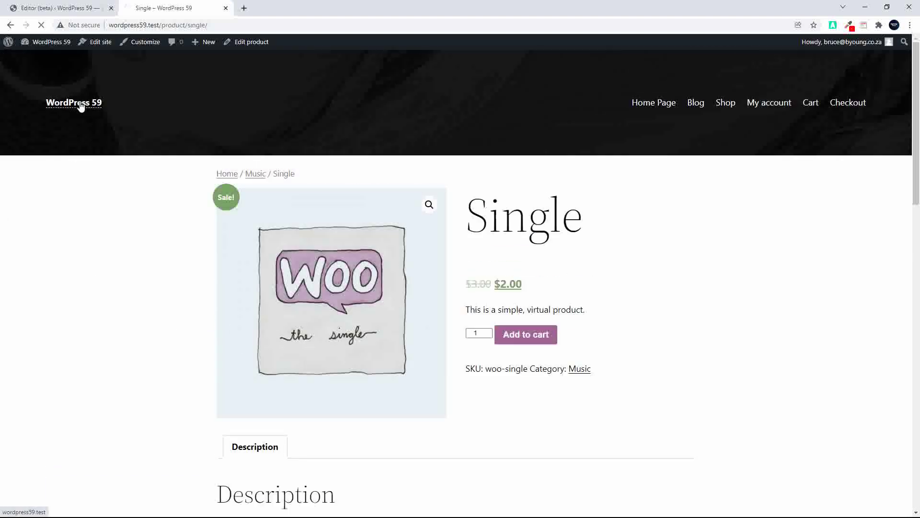
scroll(102, 307, down, 12)
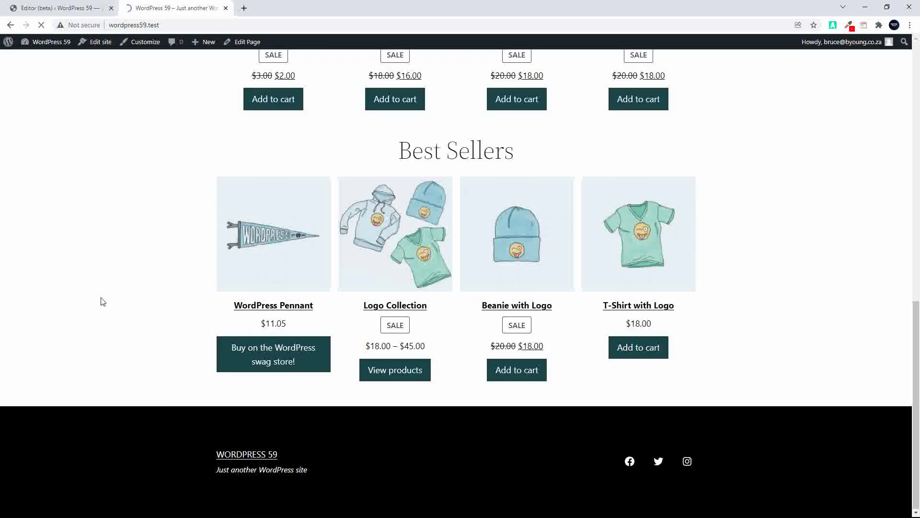
scroll(179, 419, up, 13)
scroll(283, 459, down, 8)
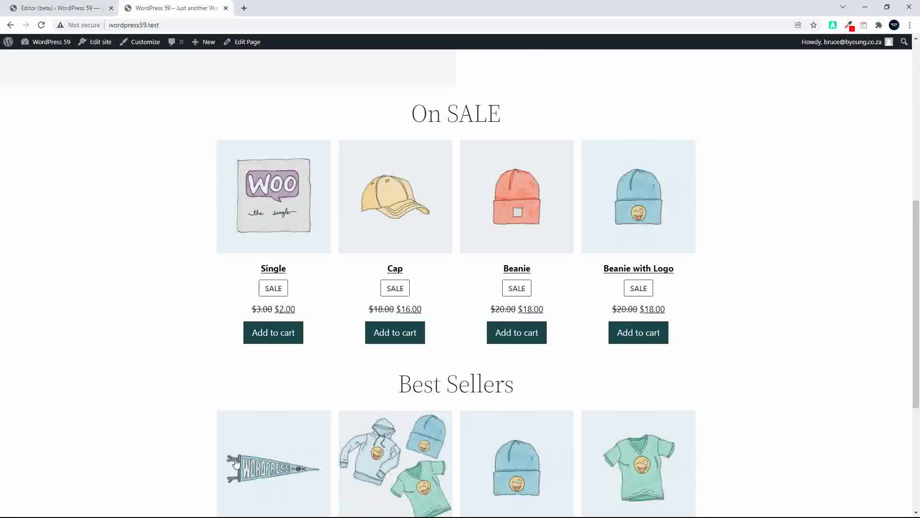
click(286, 231)
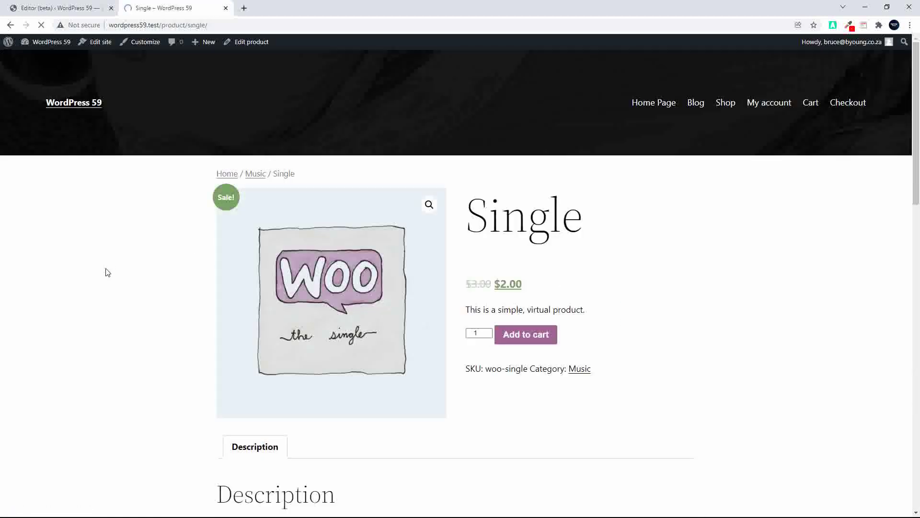
scroll(107, 272, down, 10)
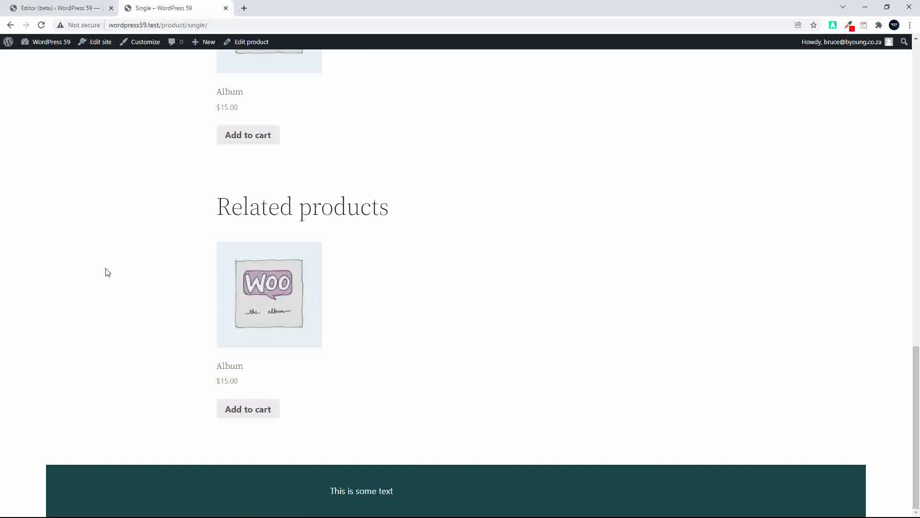
scroll(107, 272, up, 10)
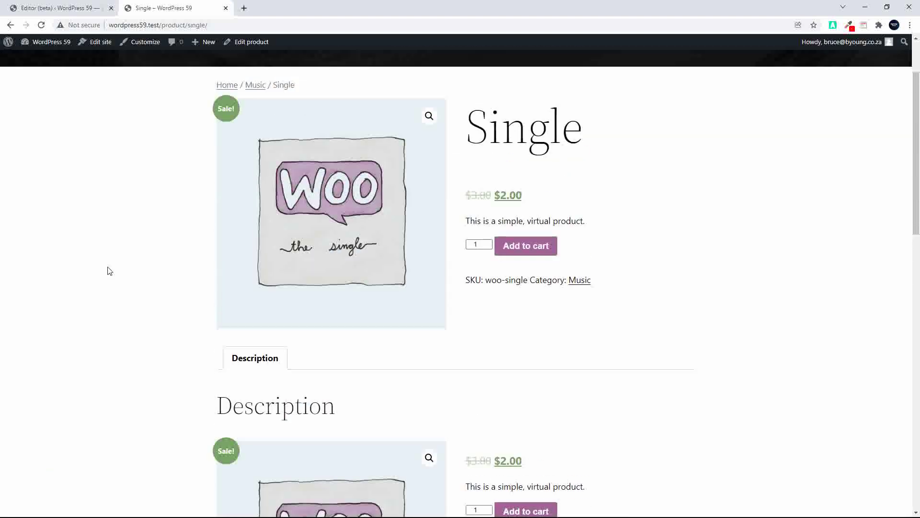
scroll(110, 271, up, 2)
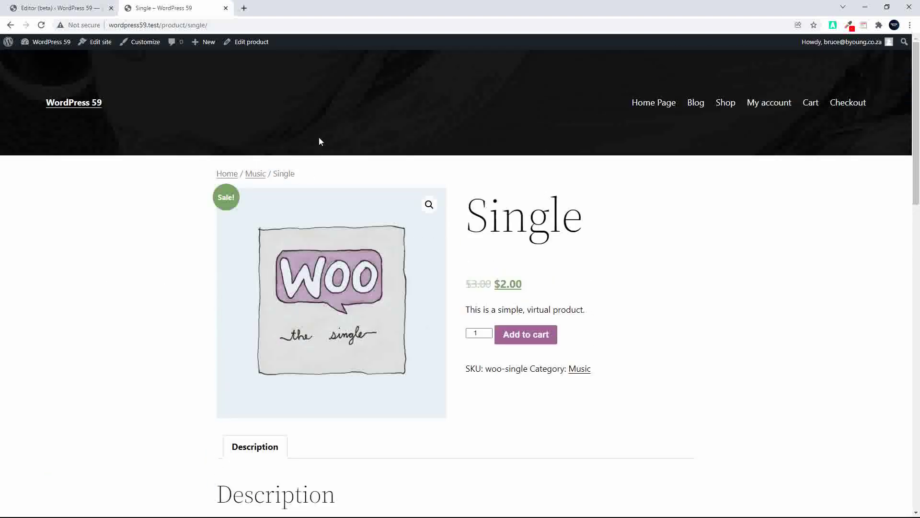
Step: Return to the site editor, look through the templates and template parts, and open the Page (Large Header) template
click(62, 9)
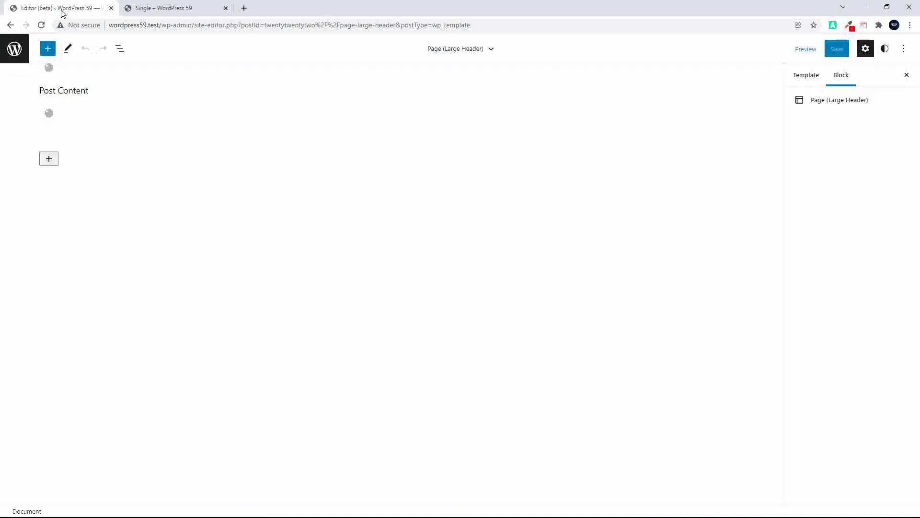
click(14, 49)
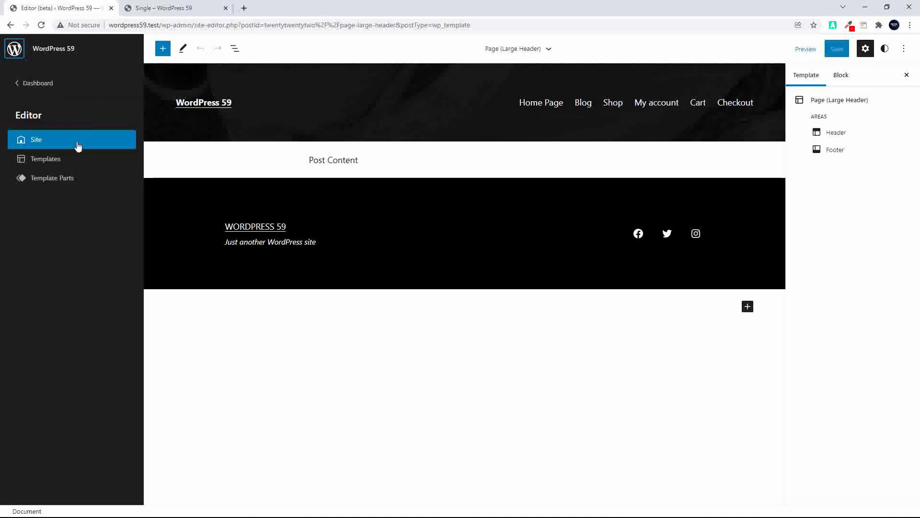
click(45, 162)
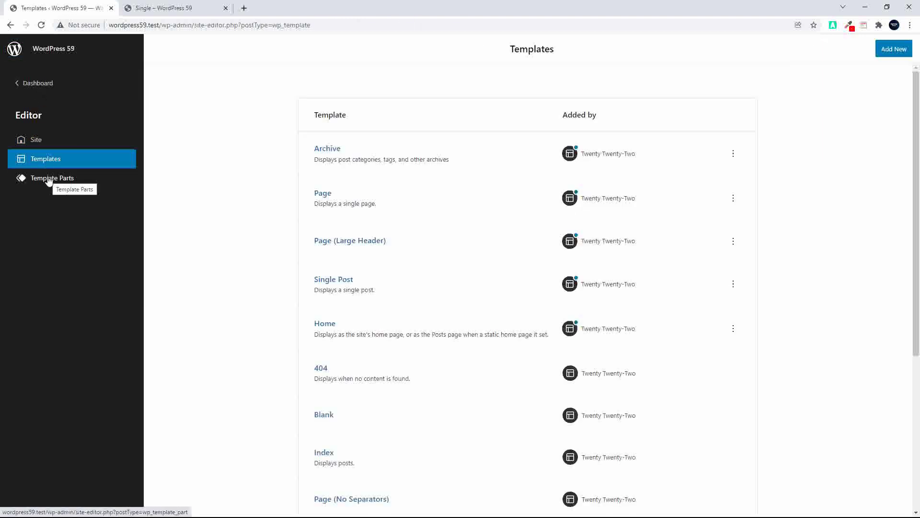
click(48, 178)
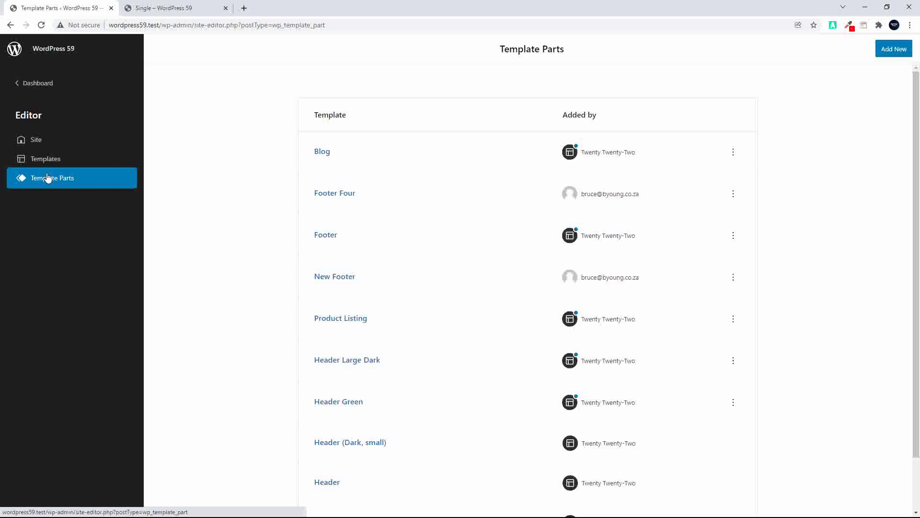
click(44, 163)
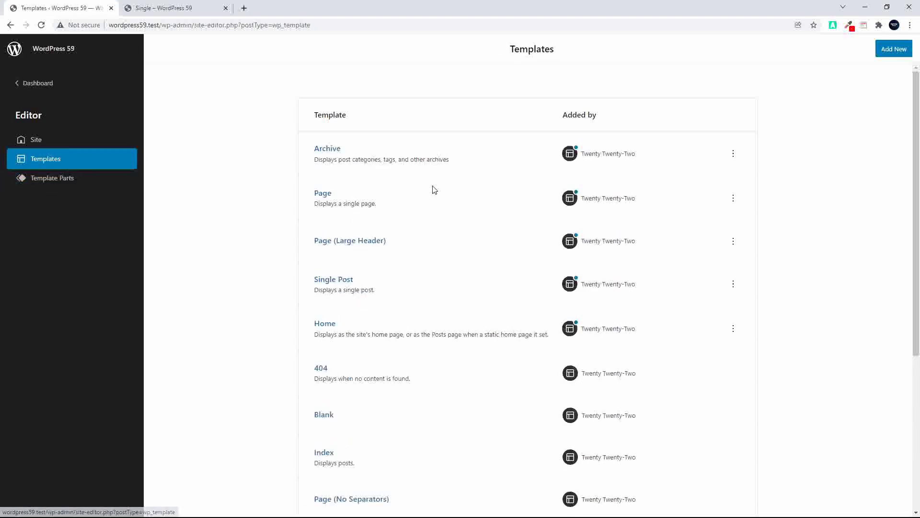
click(352, 245)
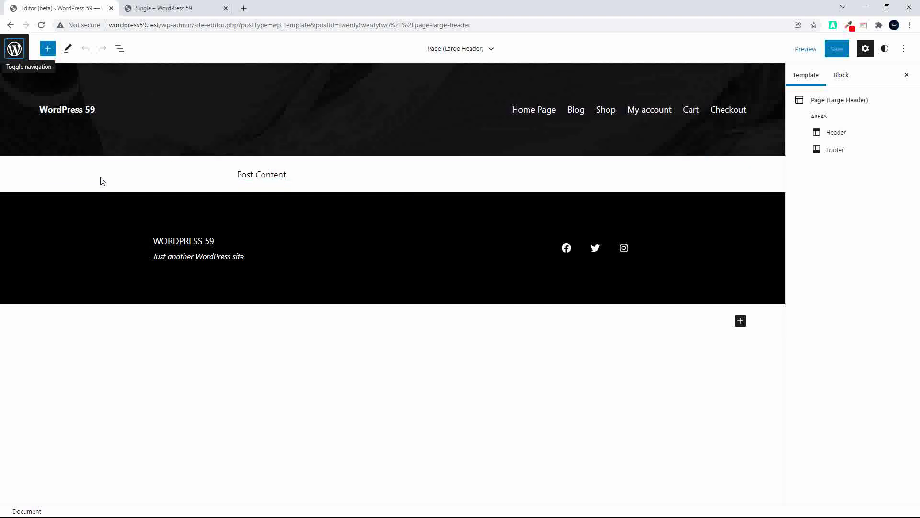
Step: Inspect the header and footer areas of the Page (Large Header) template by selecting each one
click(492, 50)
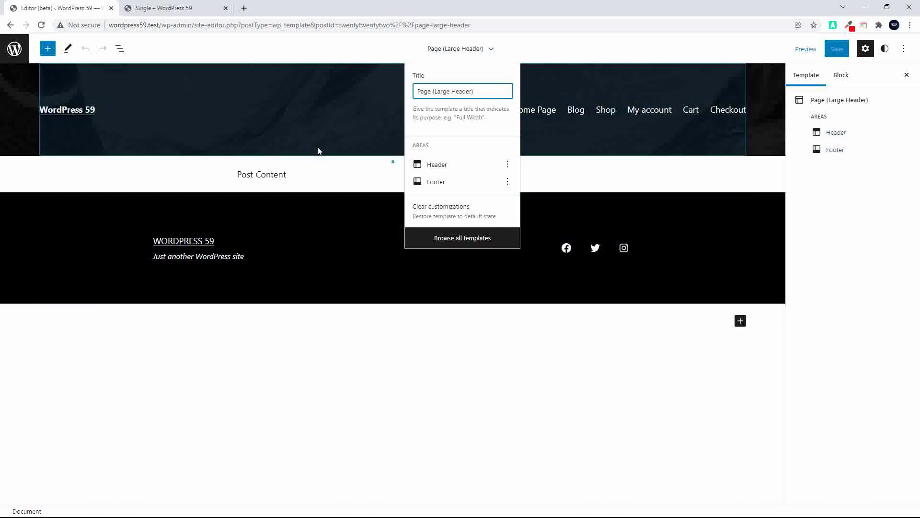
click(432, 165)
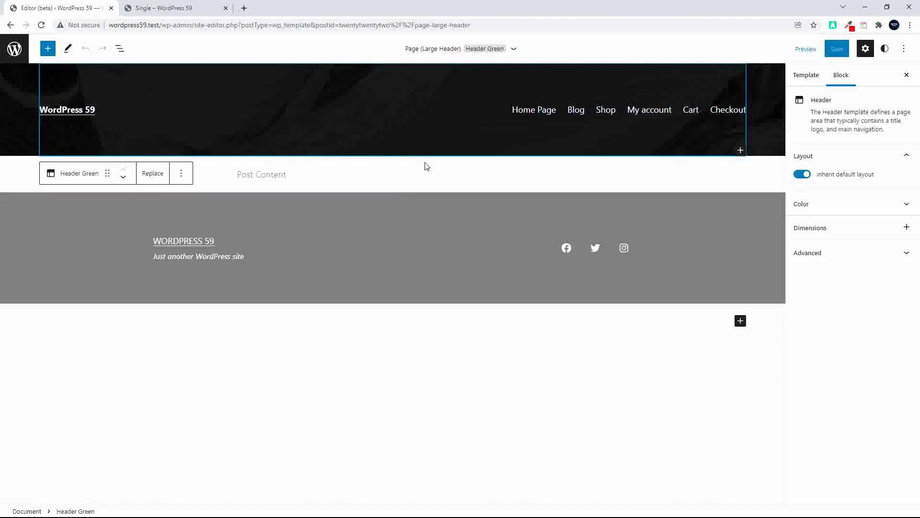
click(807, 75)
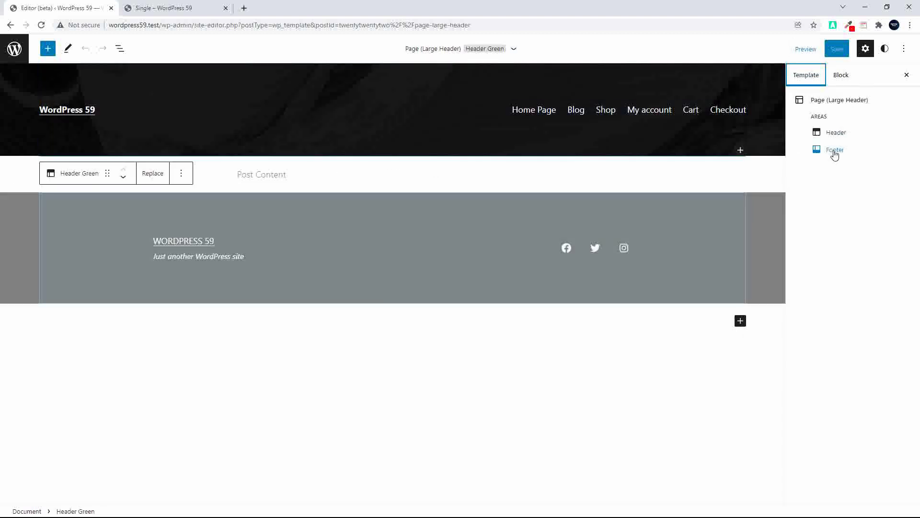
click(835, 150)
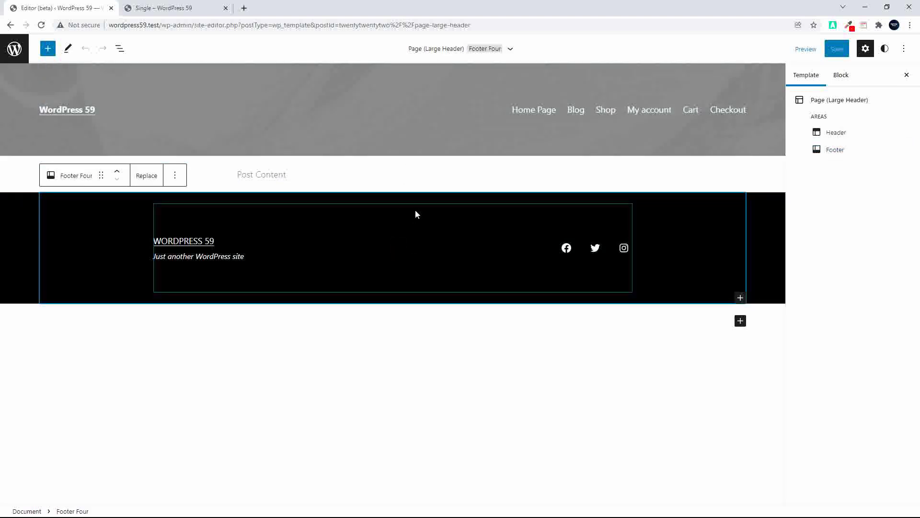
click(441, 119)
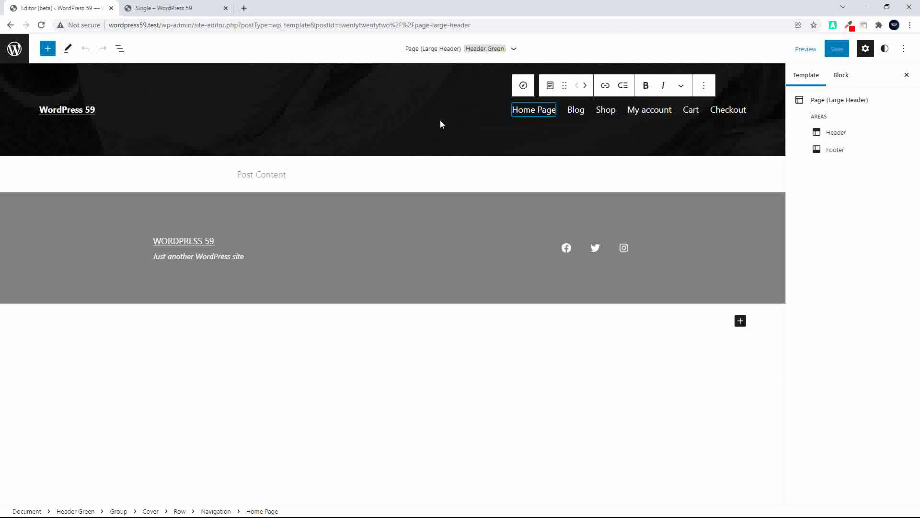
Step: Set the header's site title to the Medium font size (2) with the Thin appearance
click(90, 109)
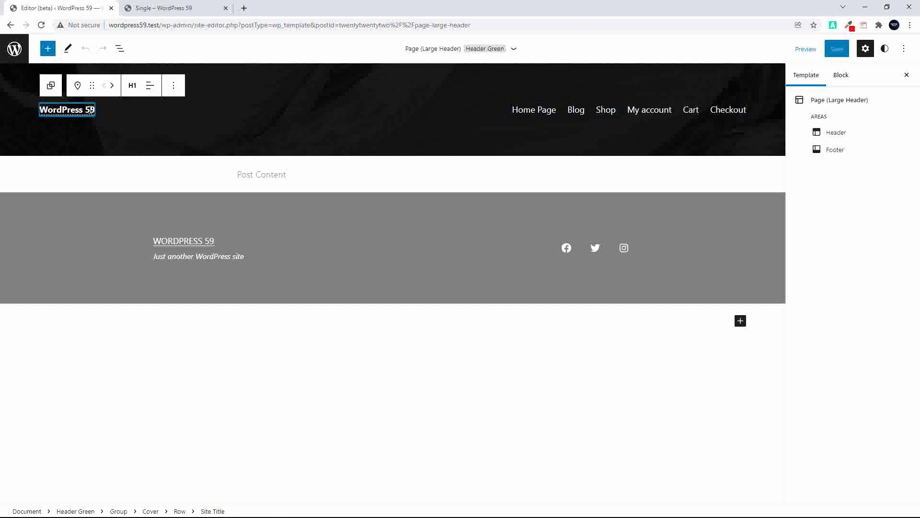
click(842, 76)
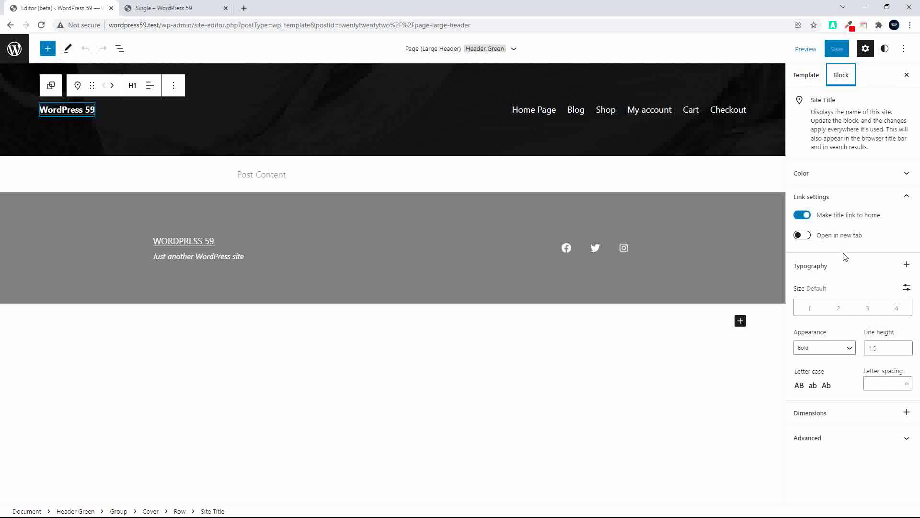
click(869, 309)
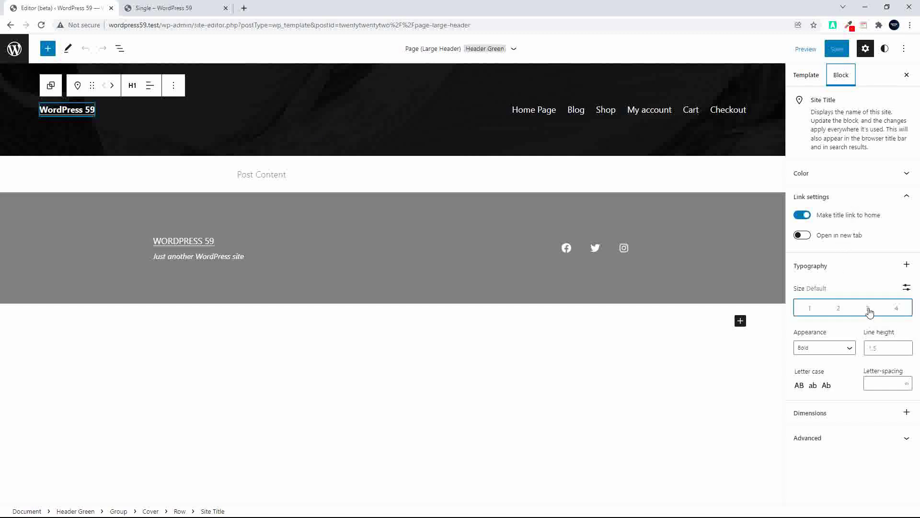
click(839, 308)
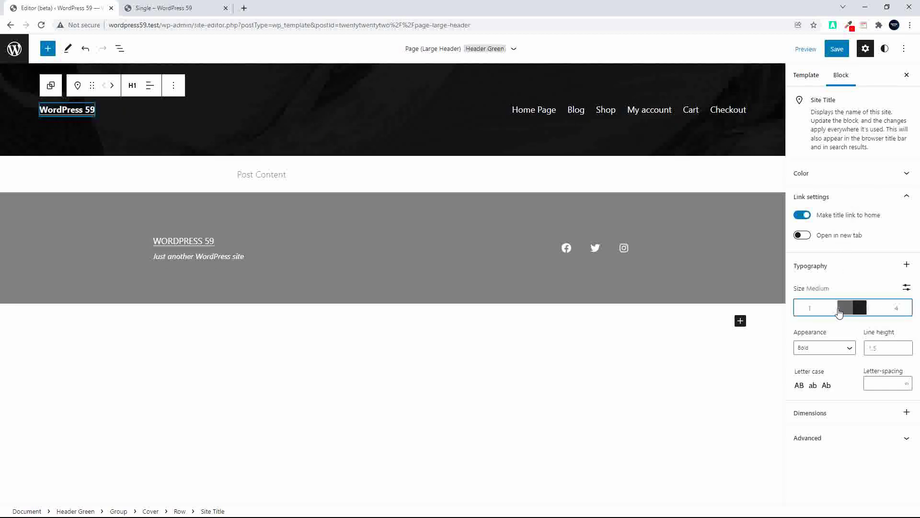
click(839, 348)
click(797, 349)
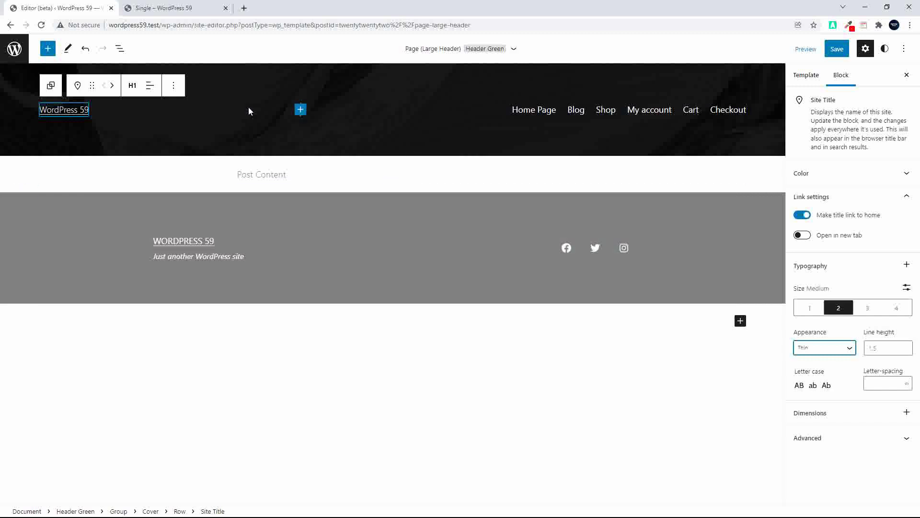
Step: Return to the list of all templates in the site editor
click(14, 49)
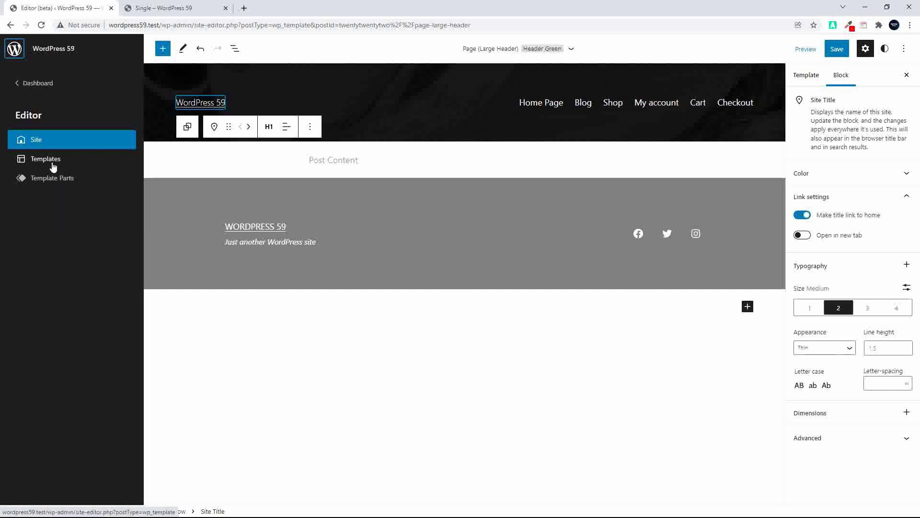
click(53, 166)
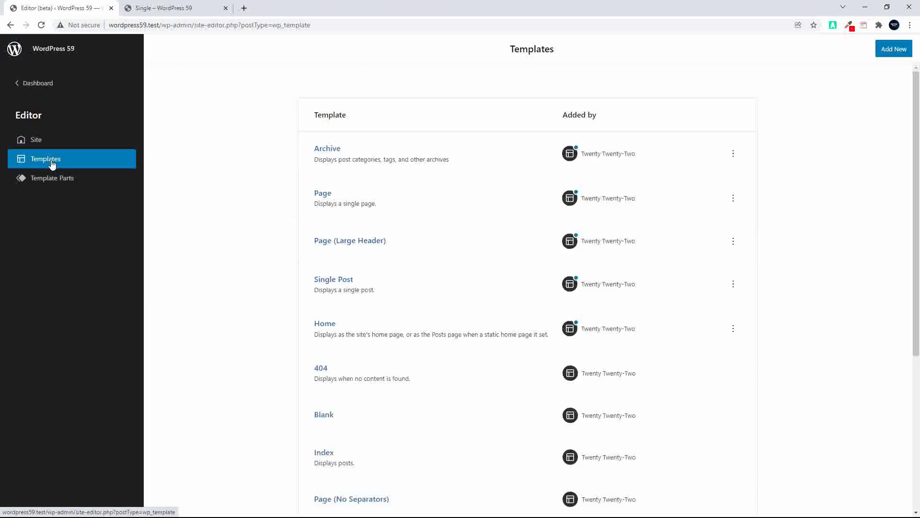
Step: View the storefront page of the Single product from its related products down to the footer
click(169, 4)
scroll(461, 216, down, 5)
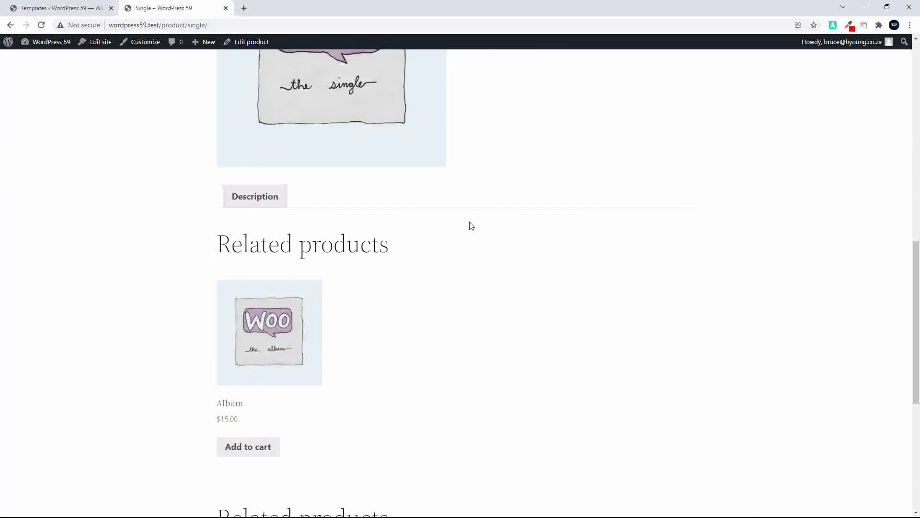
scroll(472, 226, down, 5)
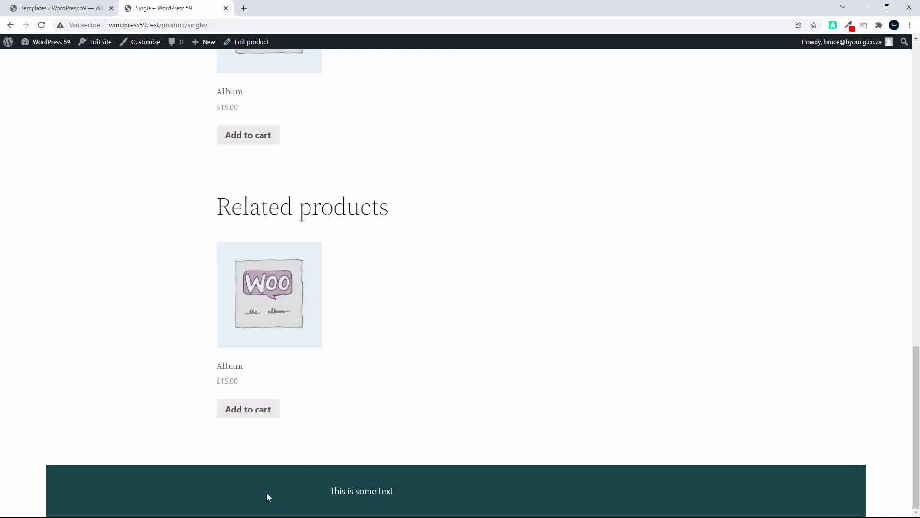
Step: Return to the site editor's template list, open the WooCommerce Single Product template and look through its layout
click(66, 9)
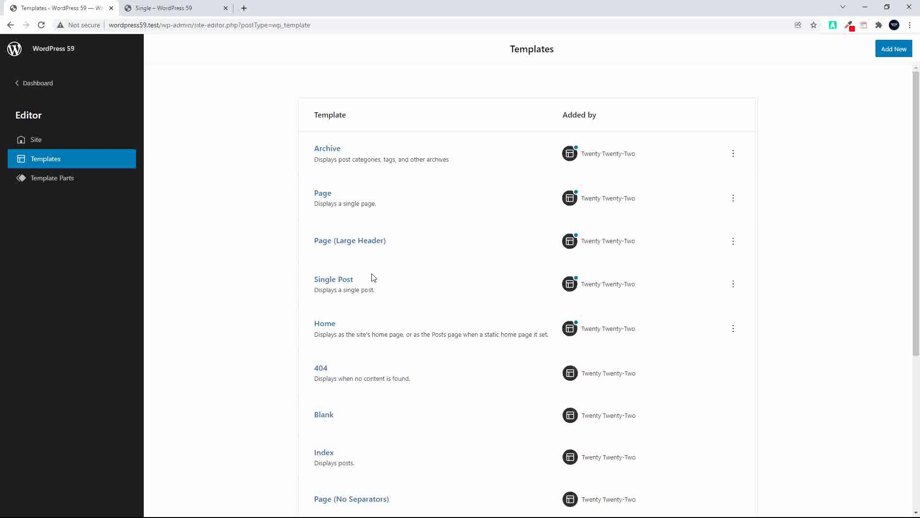
scroll(370, 285, down, 4)
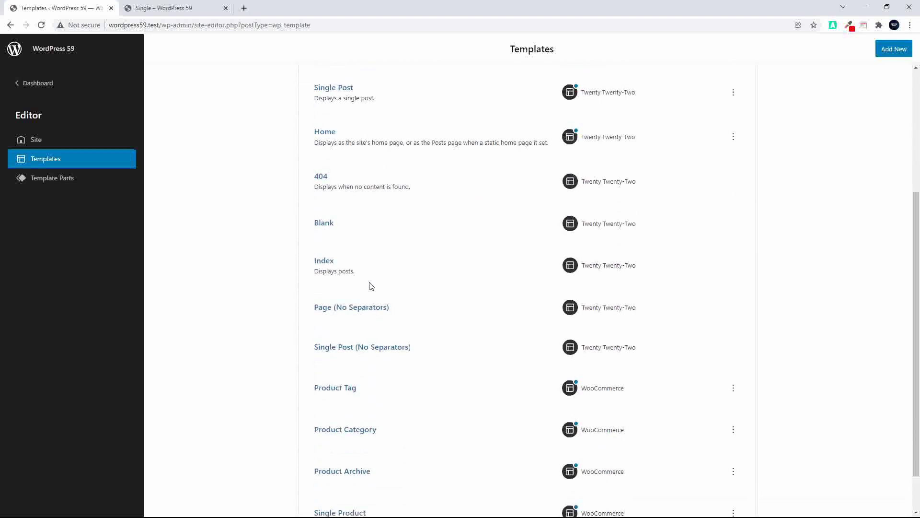
scroll(372, 287, down, 1)
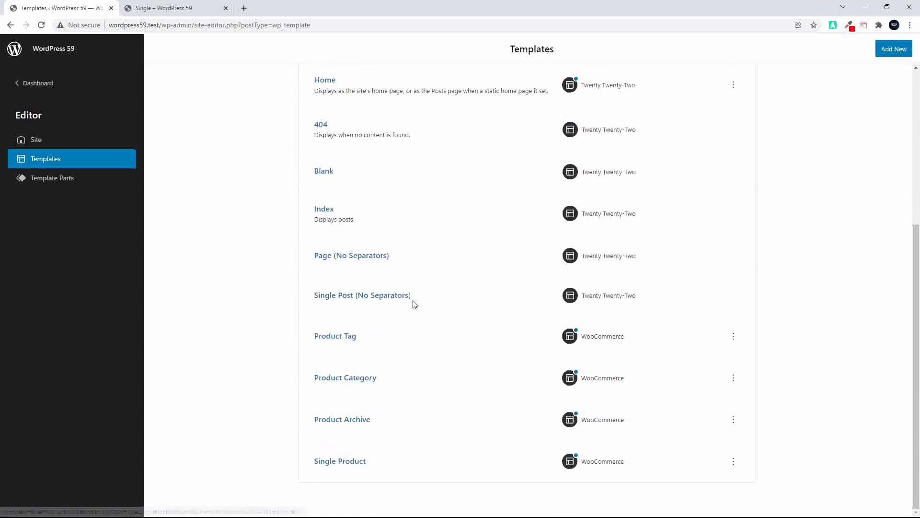
click(350, 465)
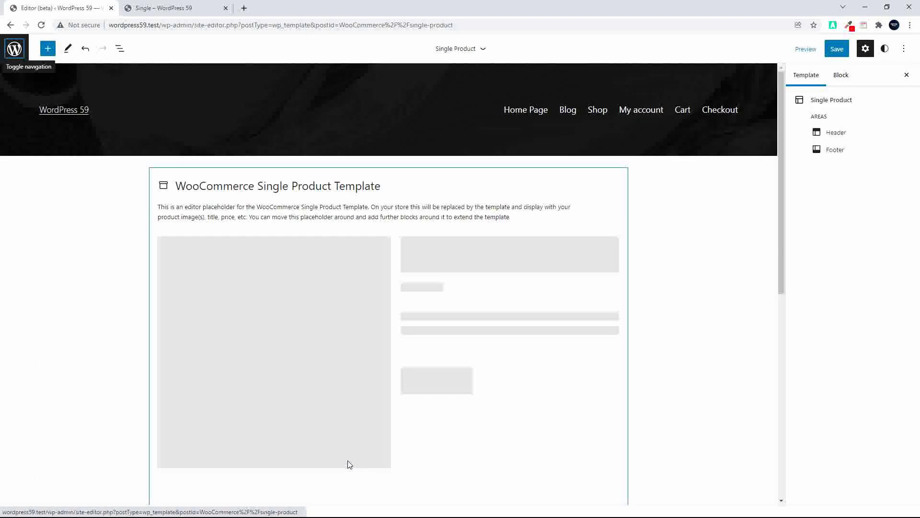
scroll(497, 379, down, 8)
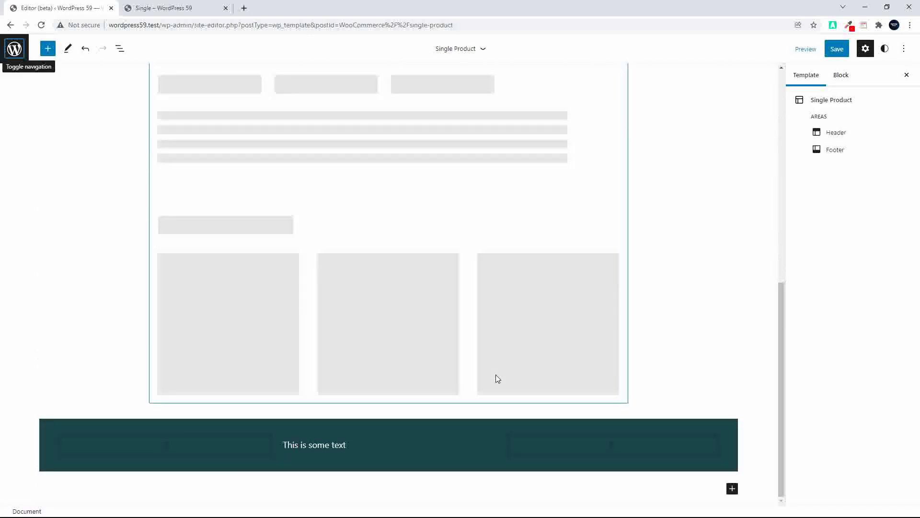
scroll(498, 379, up, 8)
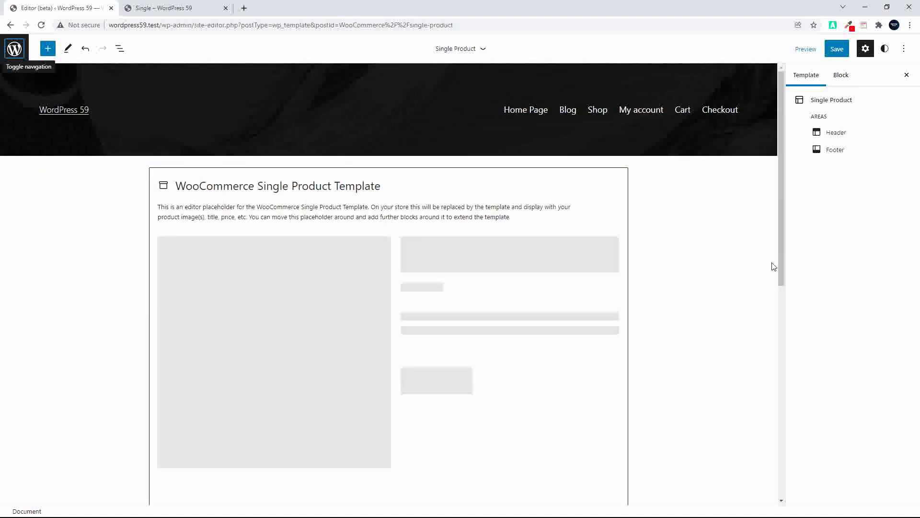
Step: Replace the Single Product template's footer with the Footer Four template part and save the changes
click(835, 150)
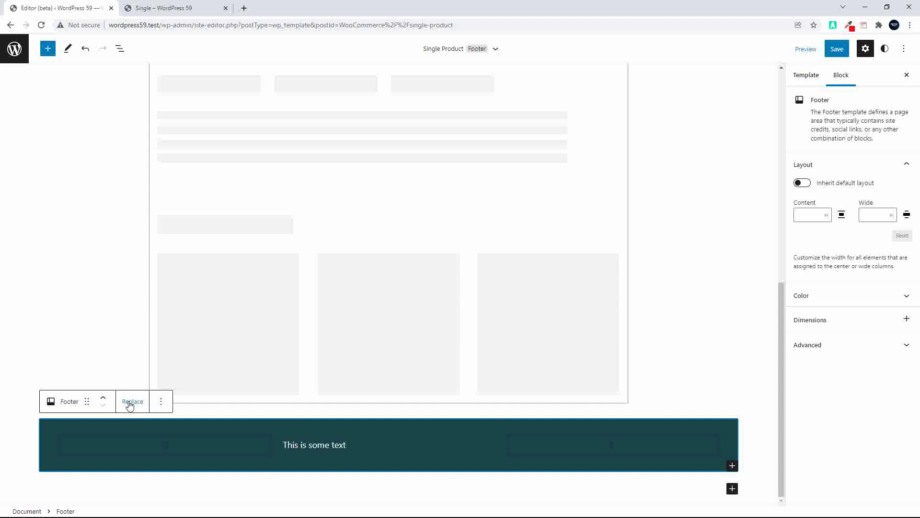
click(131, 405)
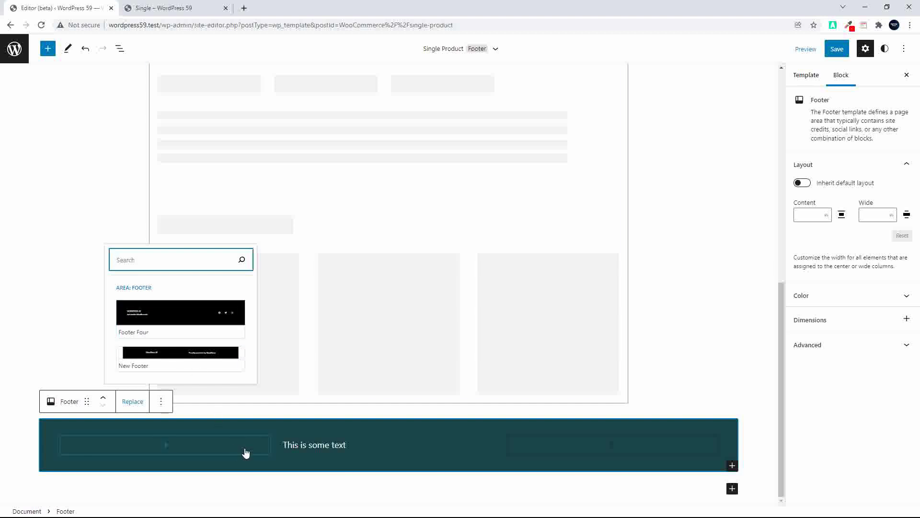
click(182, 316)
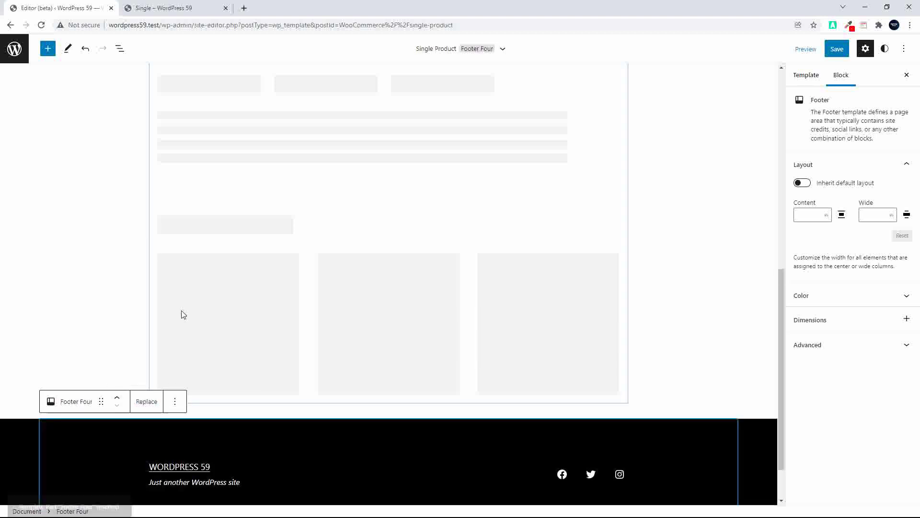
click(836, 52)
click(852, 53)
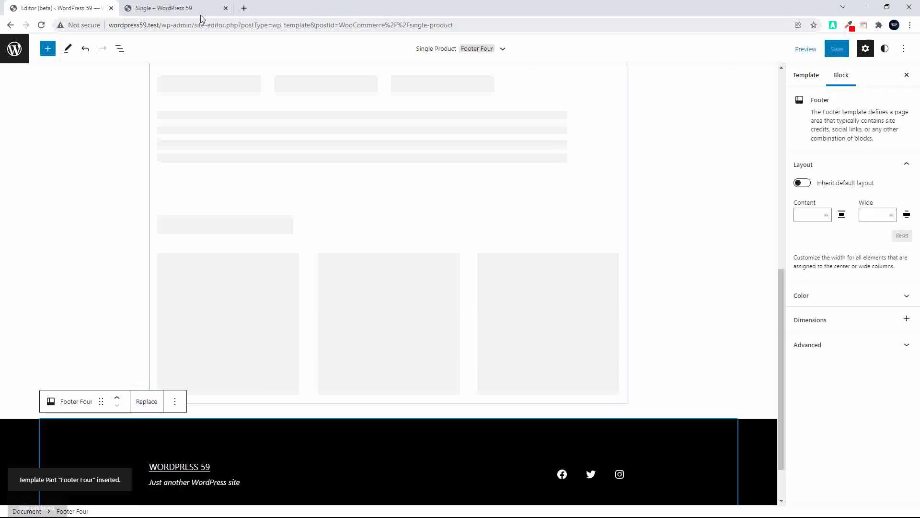
Step: Reload the storefront page of the Single product to check the saved template, and return to the site editor
click(173, 12)
click(41, 25)
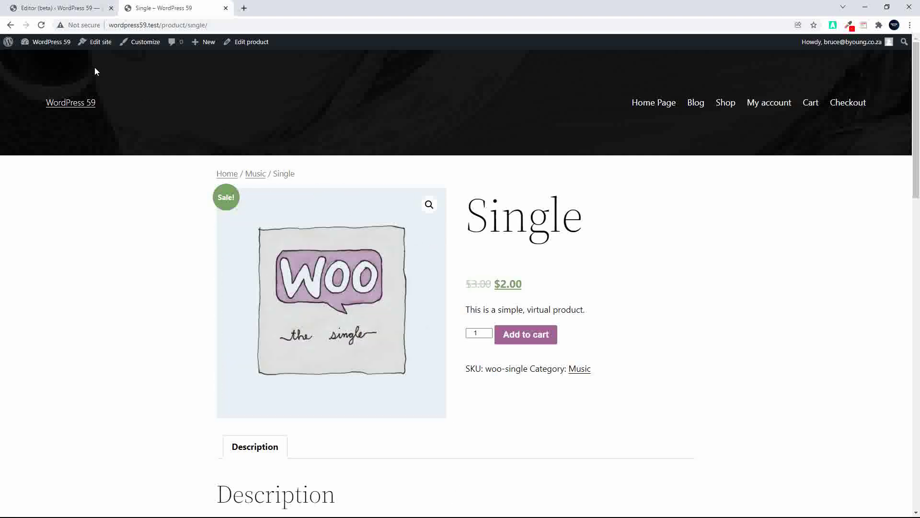
click(72, 11)
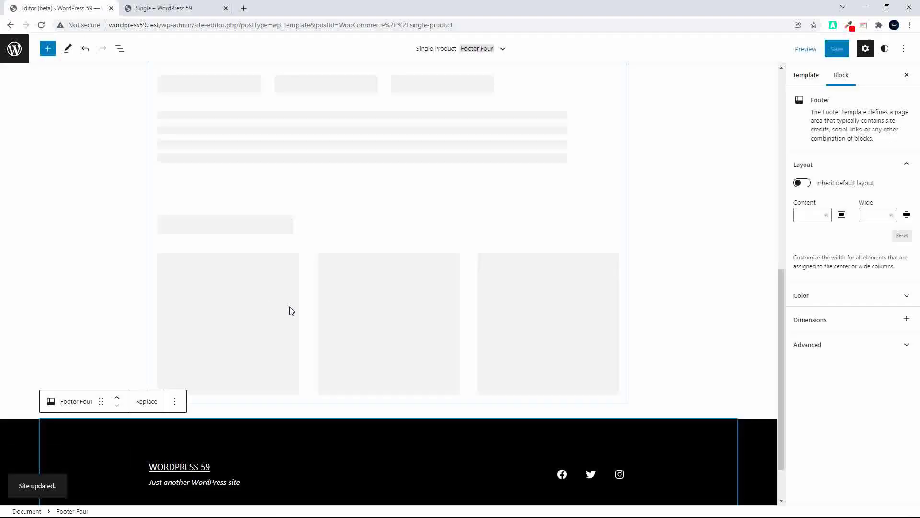
Step: Set the overlay color of the Cover block in the Header Green template part to orange (#ff6900) and save
scroll(290, 312, up, 10)
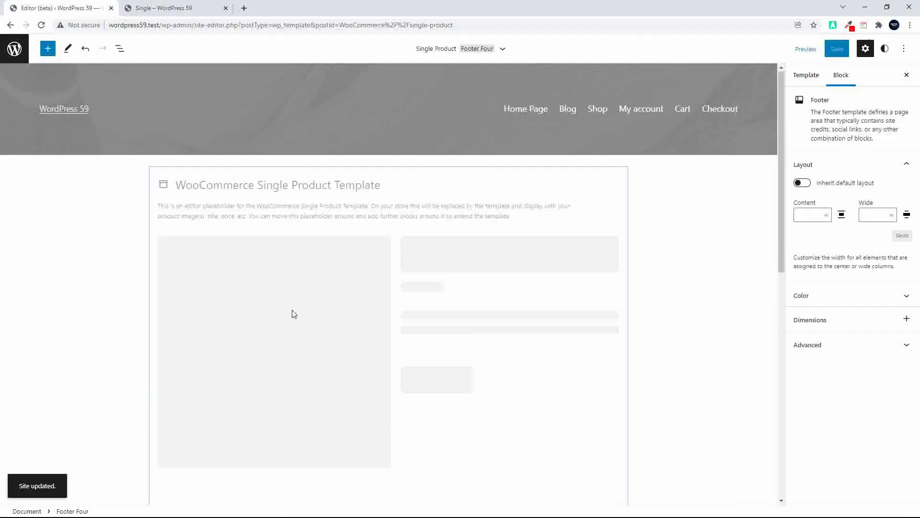
click(209, 146)
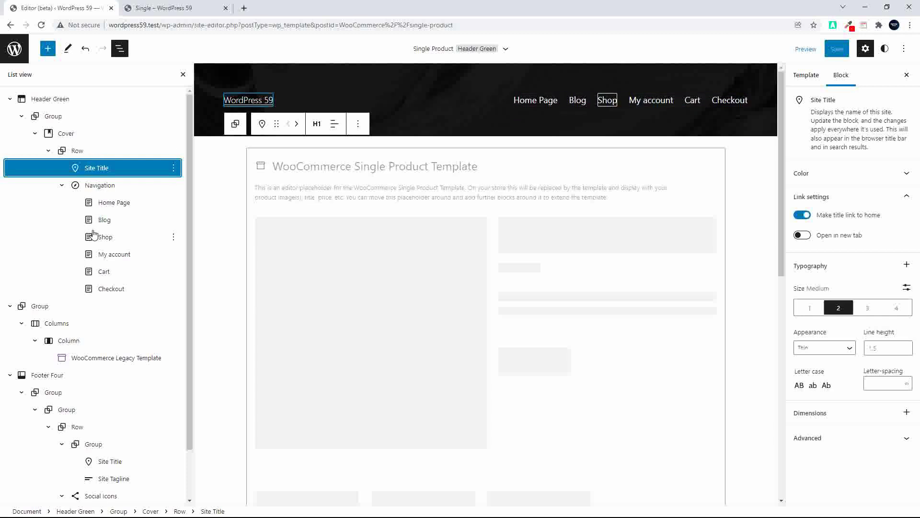
click(67, 134)
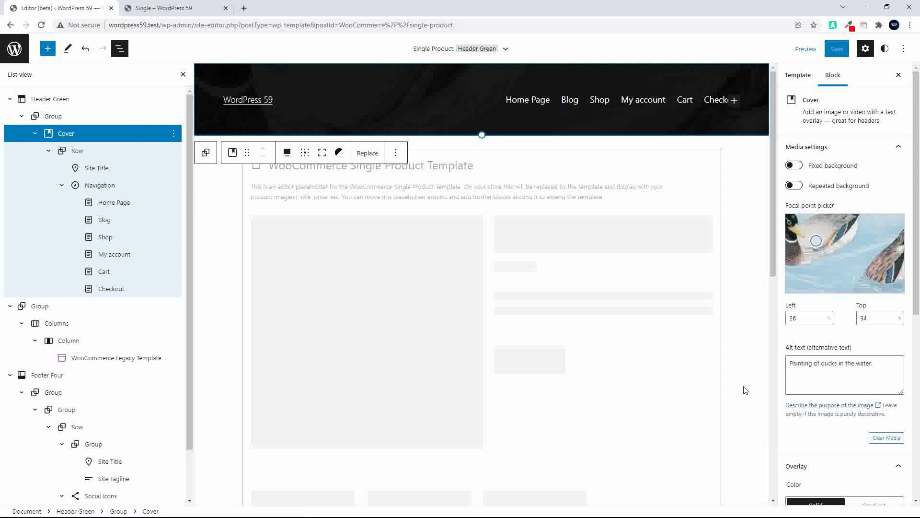
scroll(849, 408, down, 5)
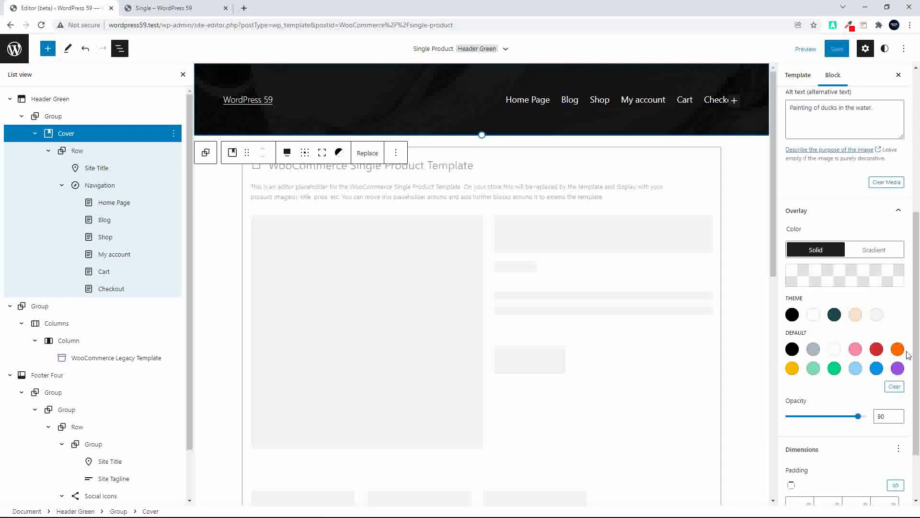
click(897, 349)
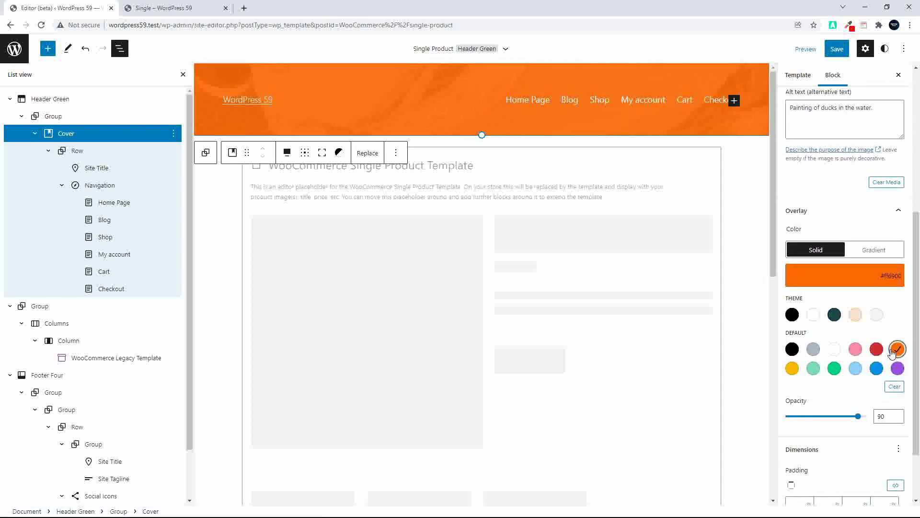
click(847, 54)
click(851, 54)
Step: Reload the Single product page and check the header across the Home Page, Shop and My account pages
click(163, 8)
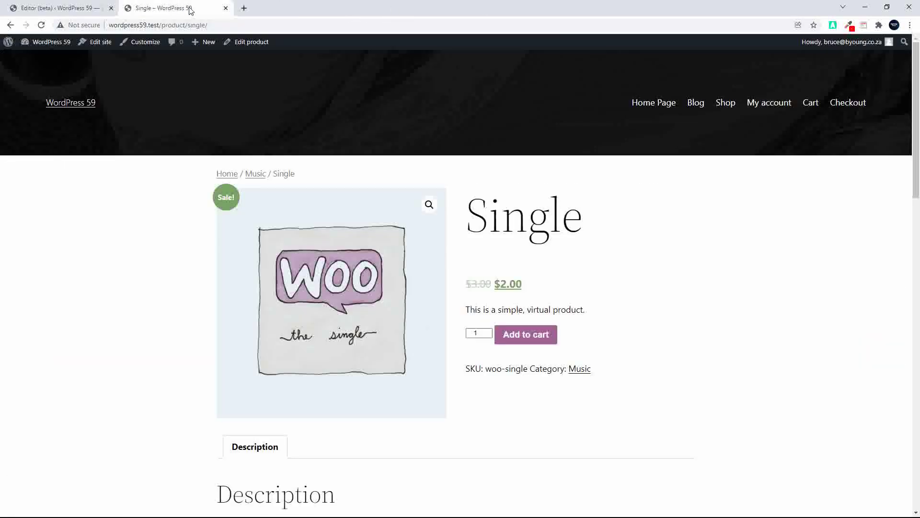
click(41, 25)
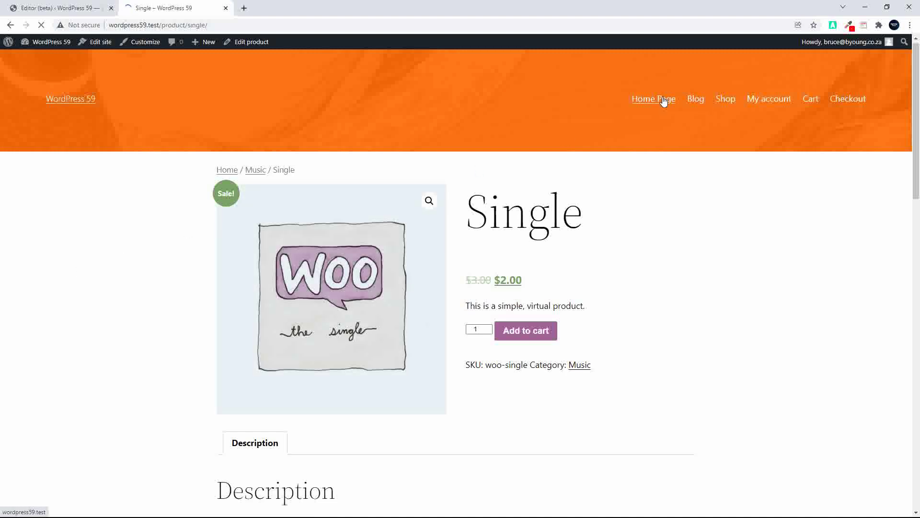
click(664, 101)
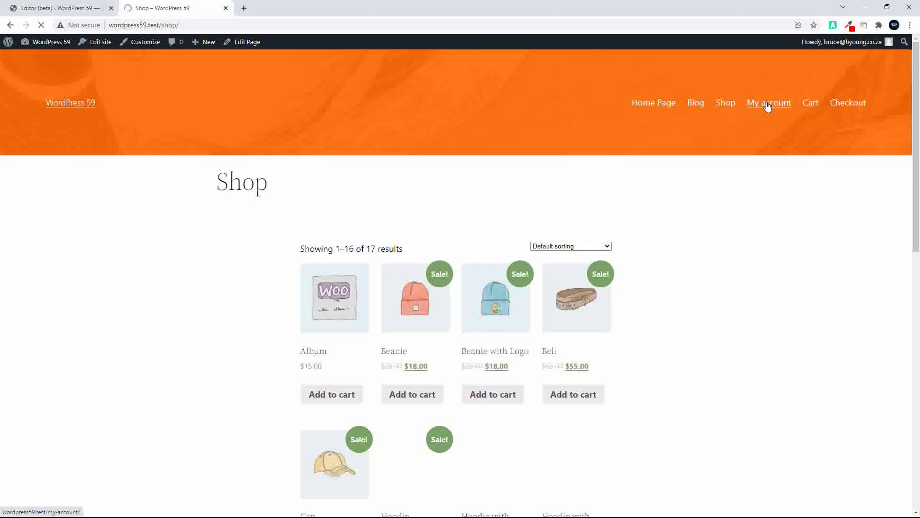
click(770, 107)
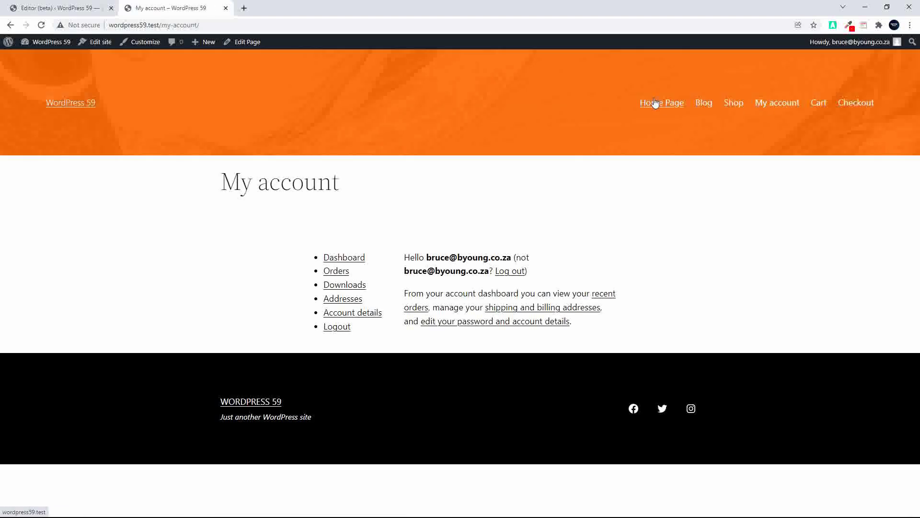
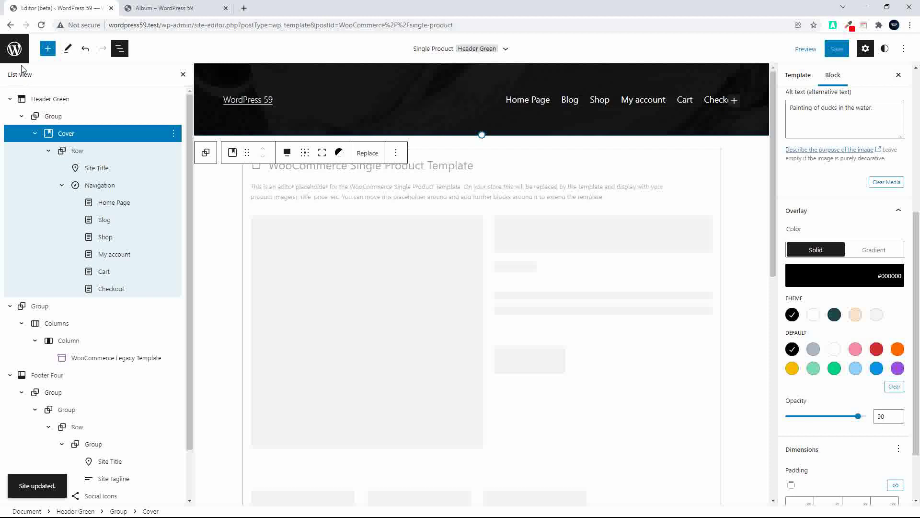
Step: Create a new template part named "Product Header one" for the Header area
click(14, 49)
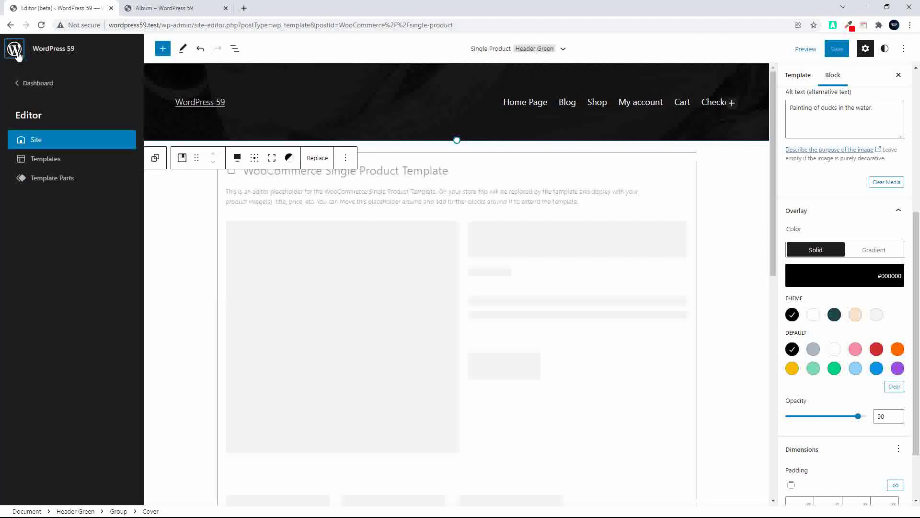
click(51, 178)
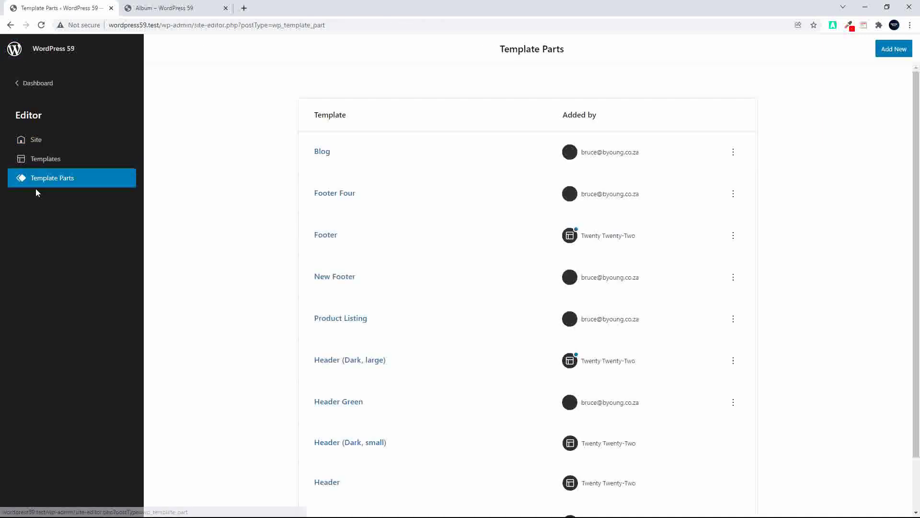
click(894, 51)
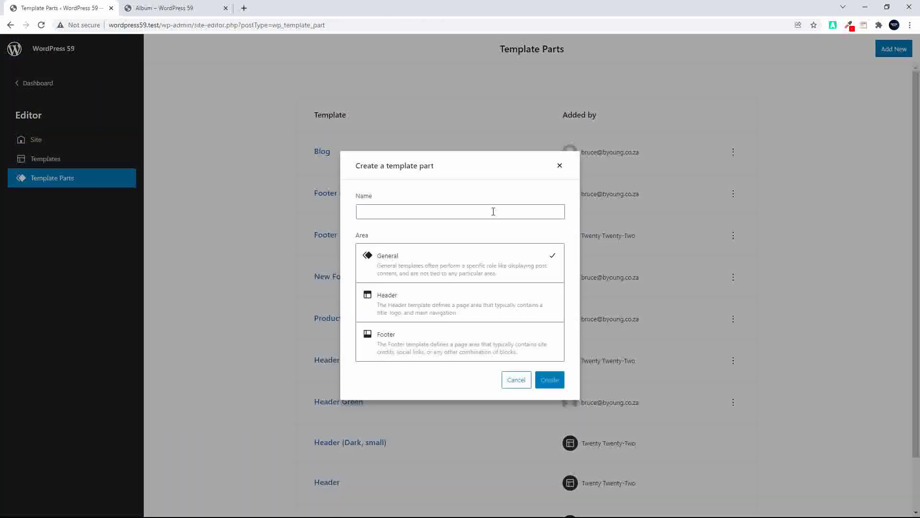
click(437, 306)
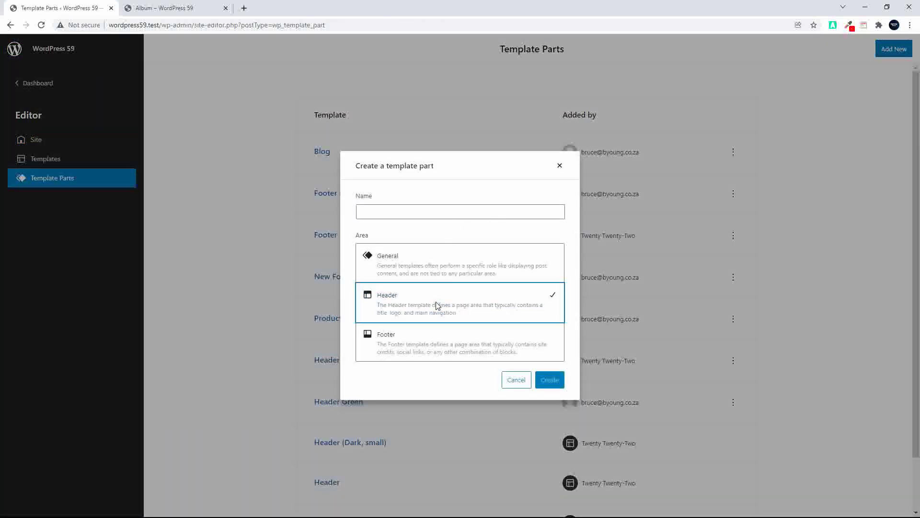
click(402, 214)
text(Product Header one)
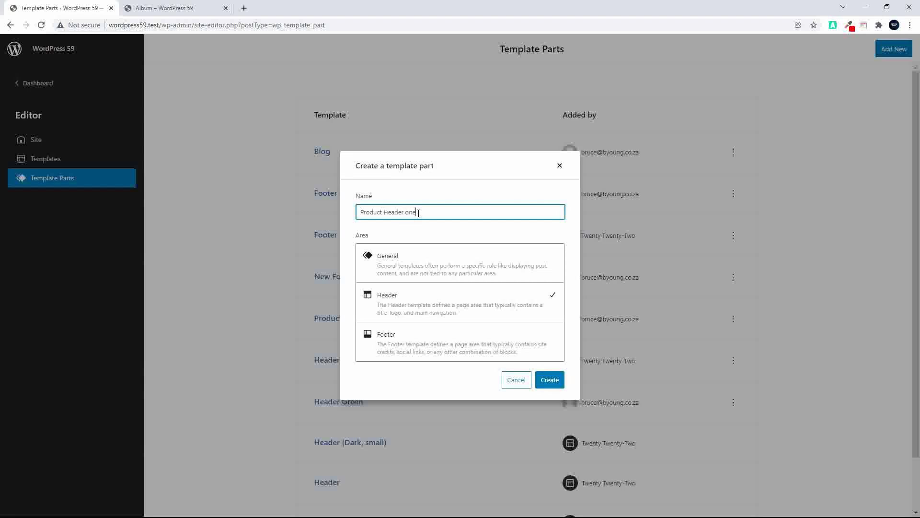
click(549, 381)
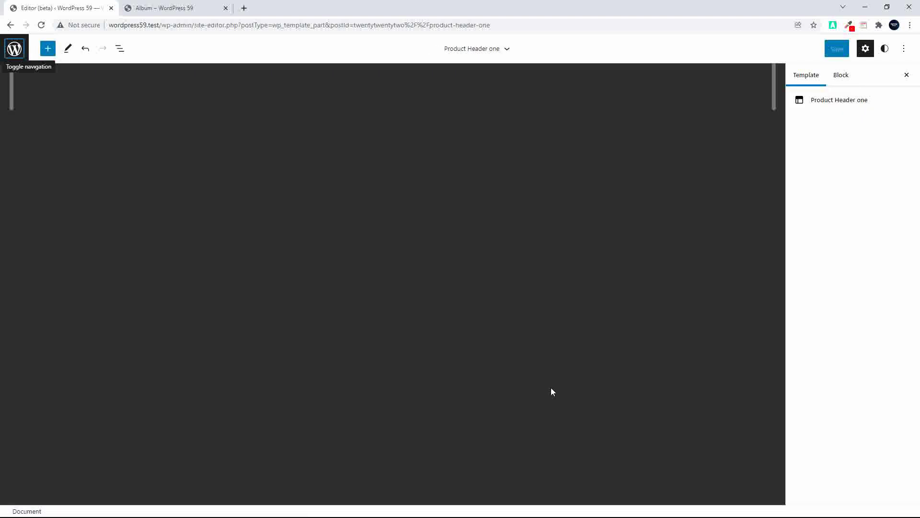
Step: Insert the "Text-only header with tagline and black background" pattern from the Headers category into the Product Header one template part and save
click(48, 48)
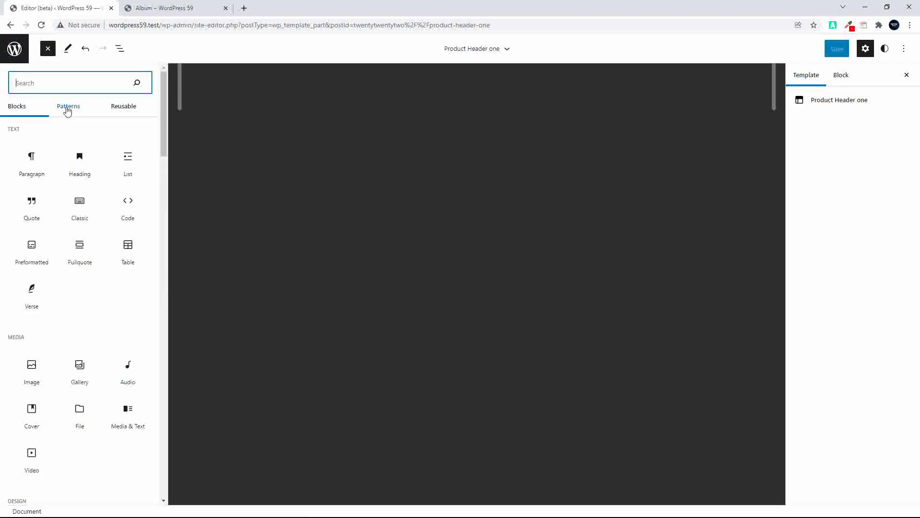
click(67, 106)
click(71, 136)
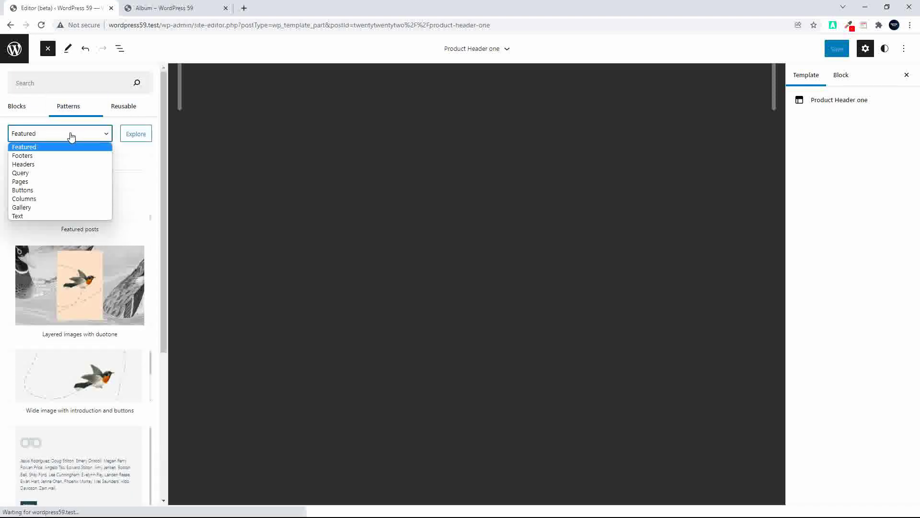
click(72, 163)
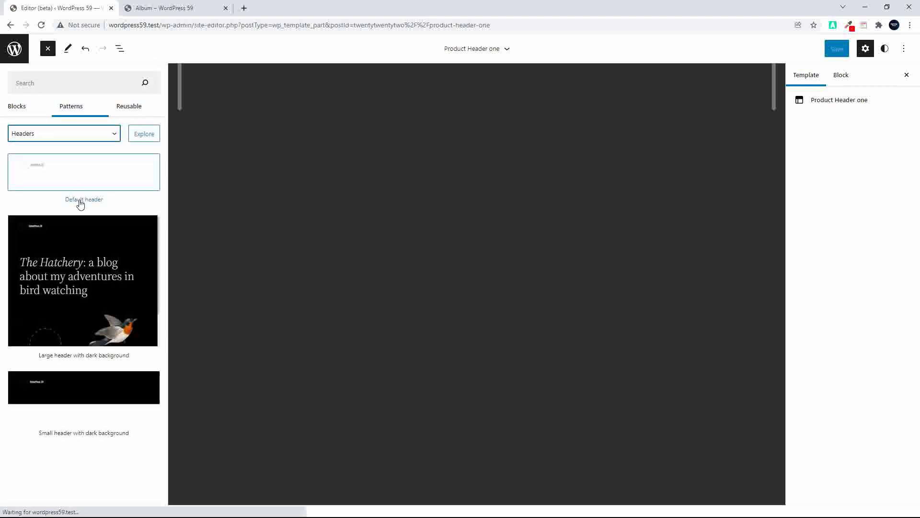
scroll(101, 300, down, 5)
scroll(100, 299, down, 6)
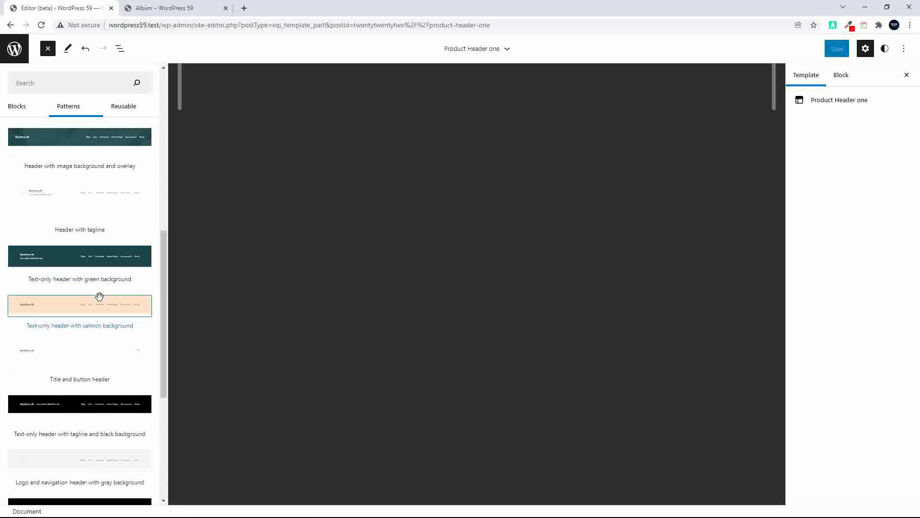
scroll(99, 298, up, 6)
scroll(100, 296, up, 1)
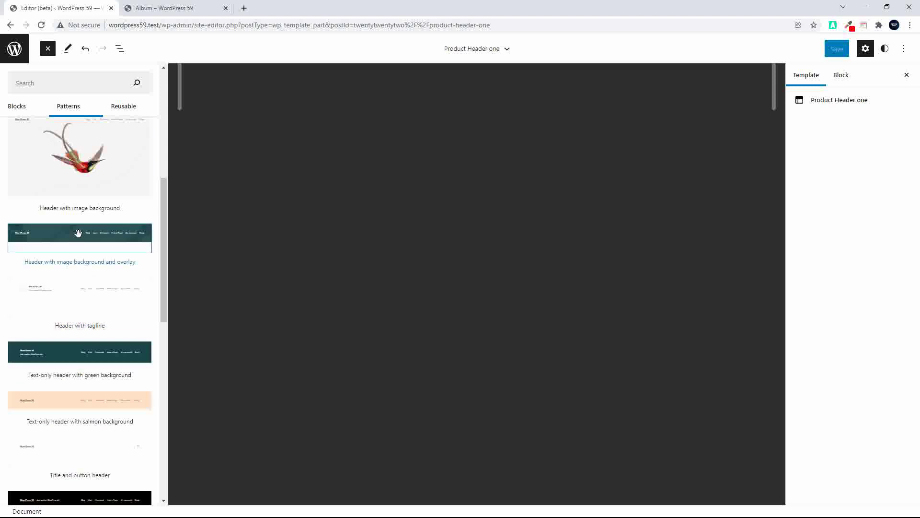
scroll(91, 316, up, 1)
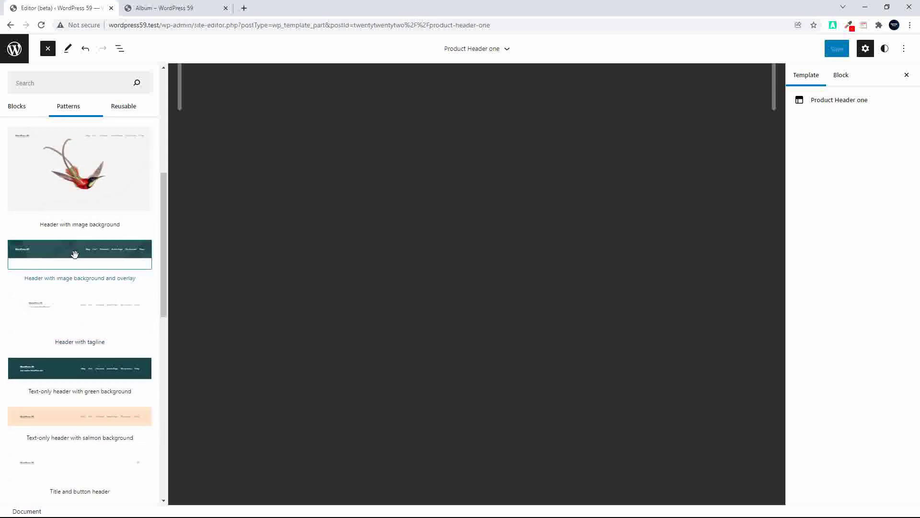
scroll(78, 254, up, 3)
scroll(78, 255, up, 2)
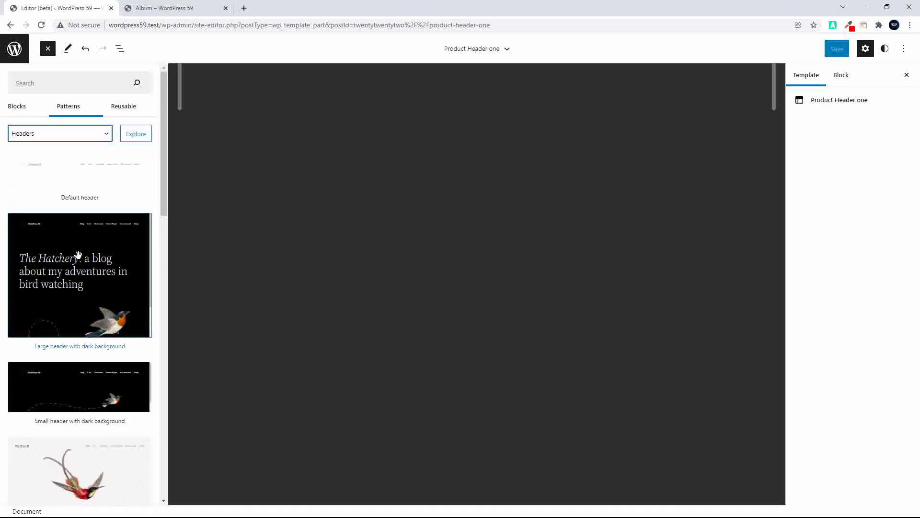
scroll(78, 255, down, 10)
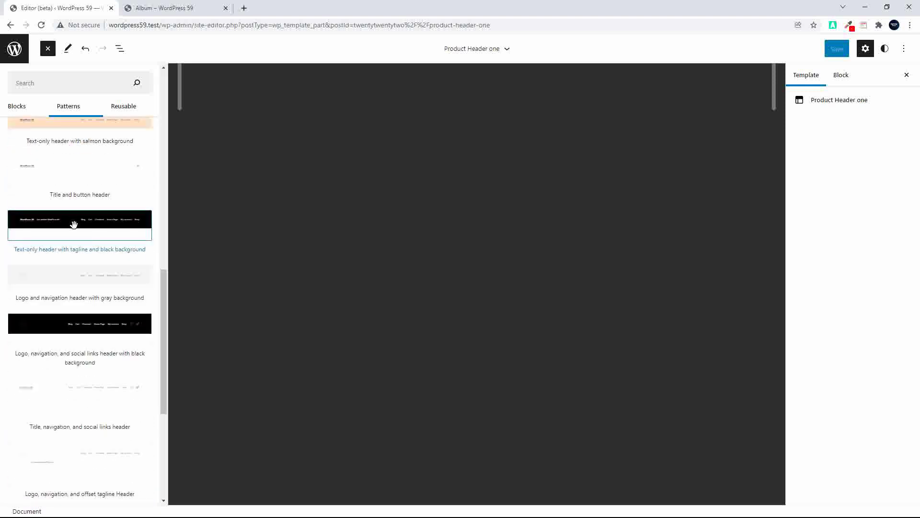
click(74, 225)
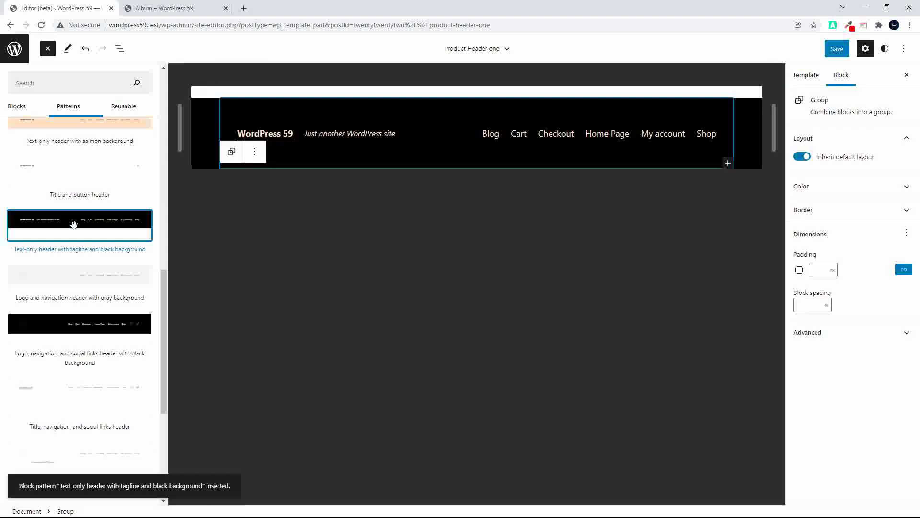
scroll(72, 225, up, 2)
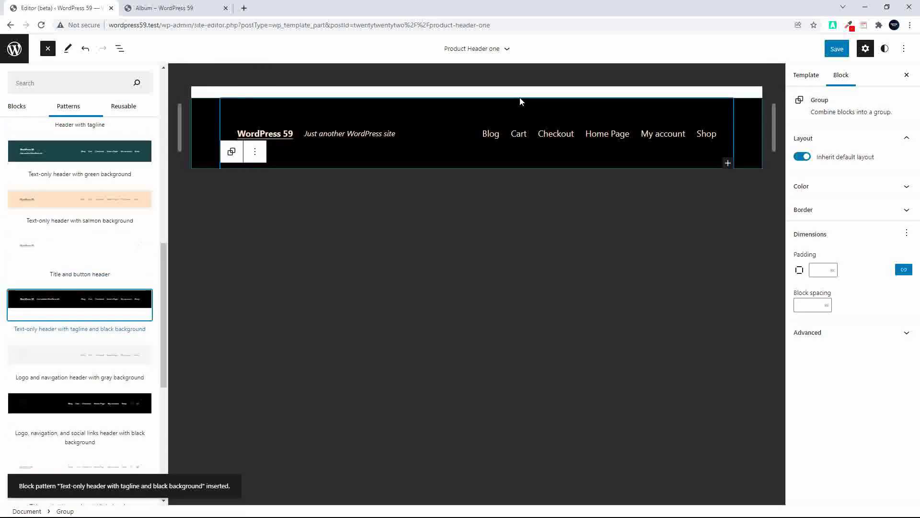
click(837, 49)
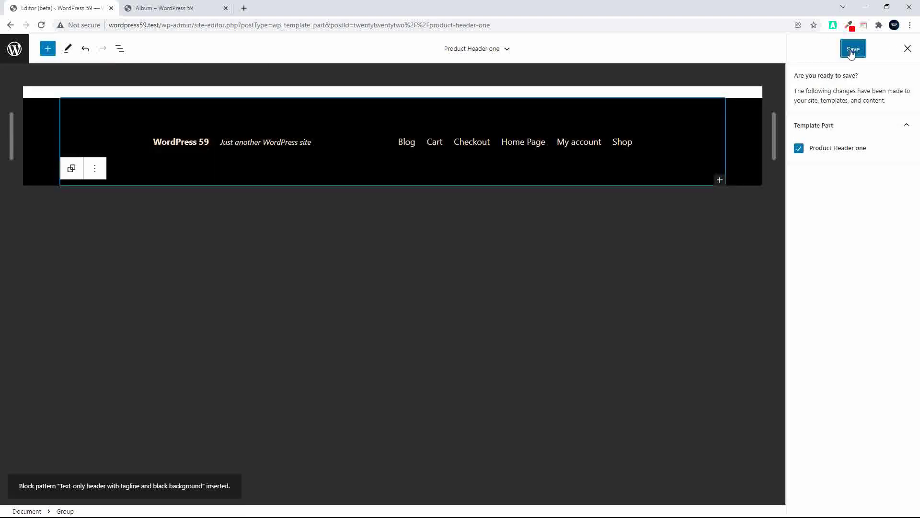
click(852, 50)
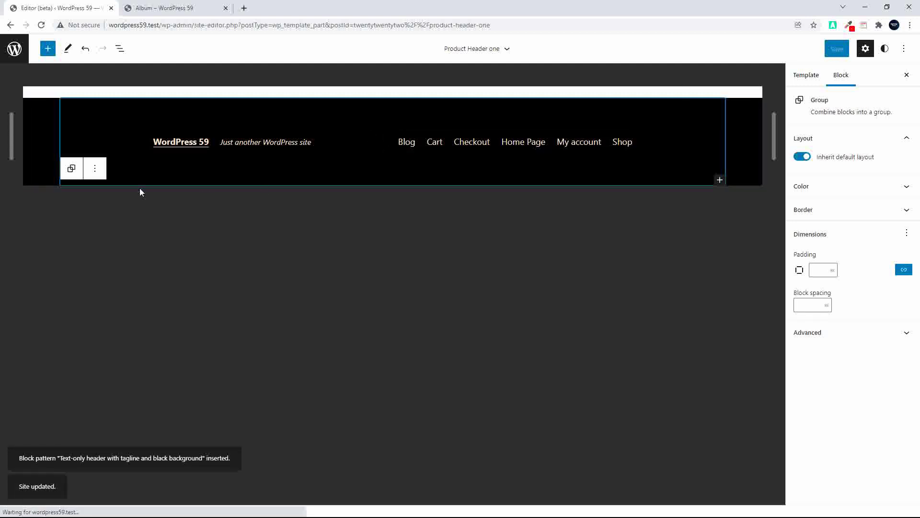
Step: Open the WooCommerce Single Product template for editing from the site's template list
click(14, 48)
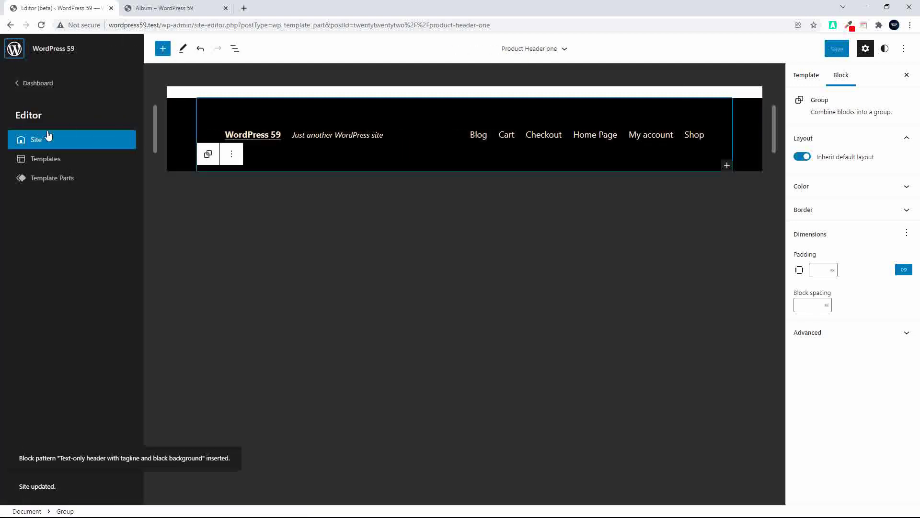
click(46, 160)
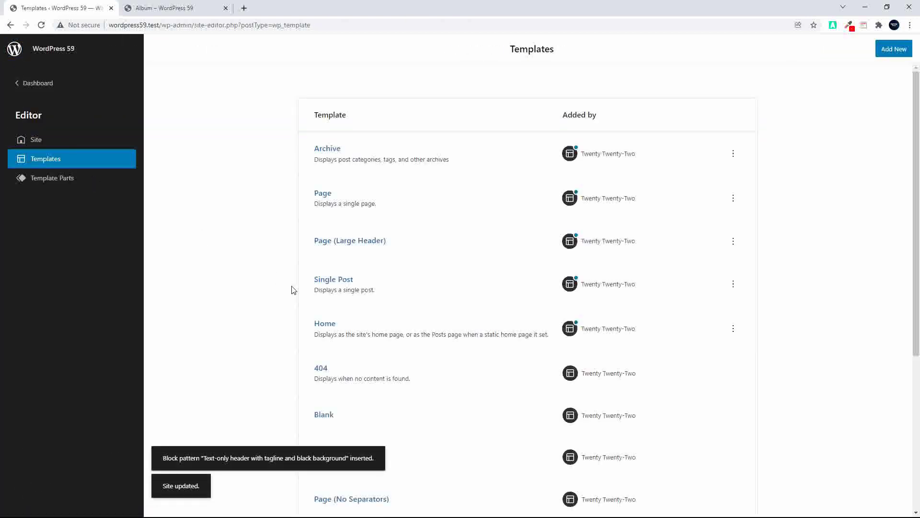
scroll(389, 359, down, 5)
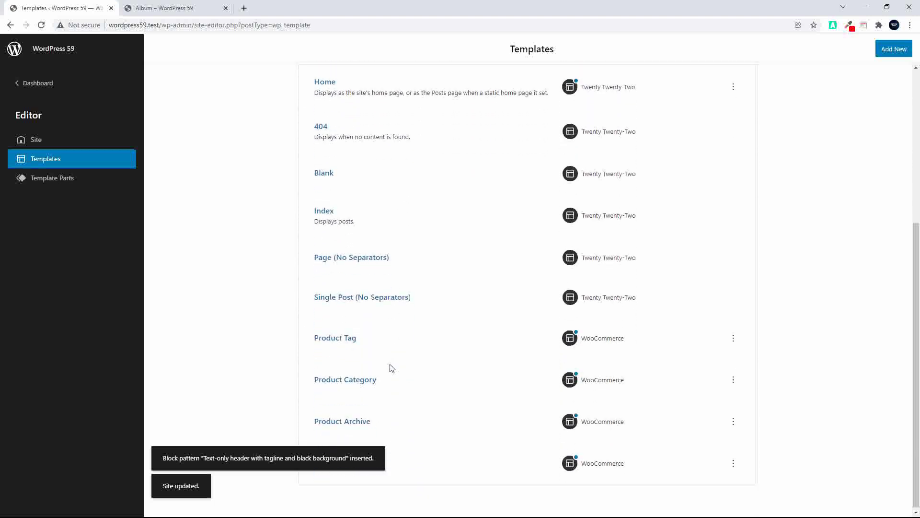
scroll(378, 421, up, 1)
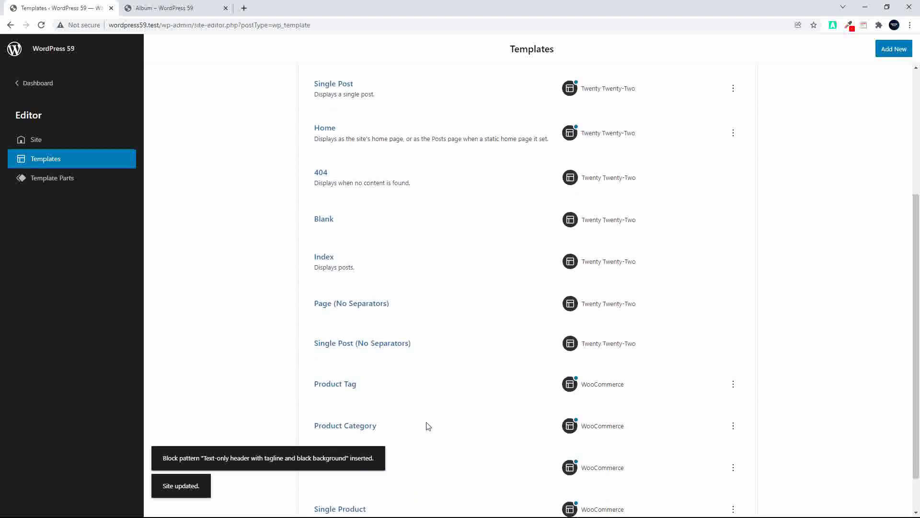
click(354, 508)
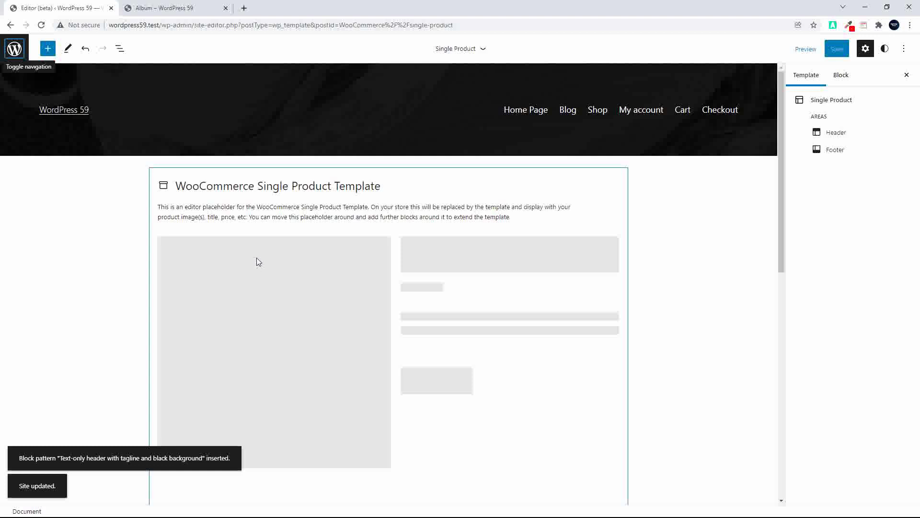
Step: Replace the Header Green template part in the Single Product template with Product Header one and save
click(836, 134)
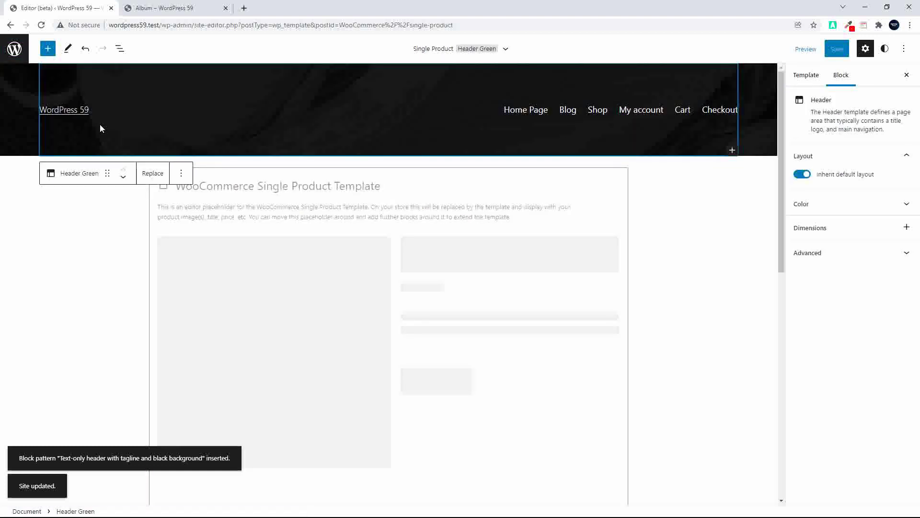
click(152, 173)
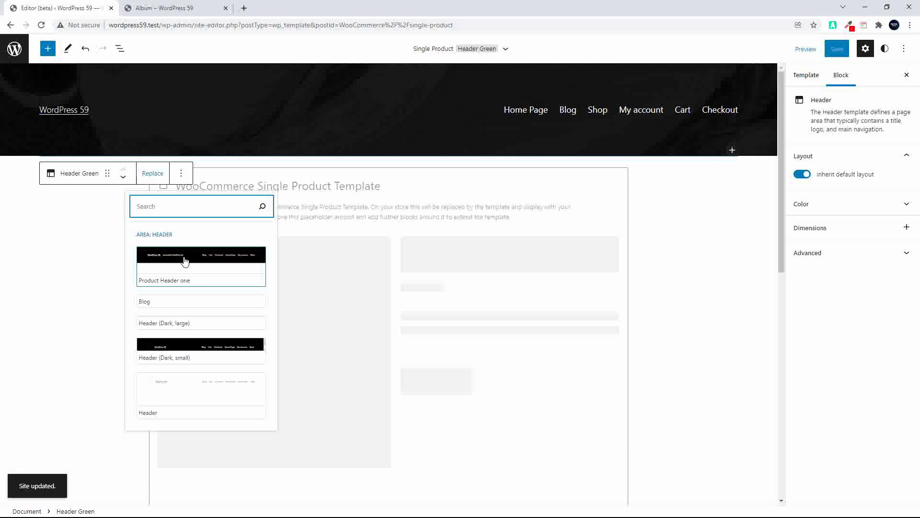
click(185, 261)
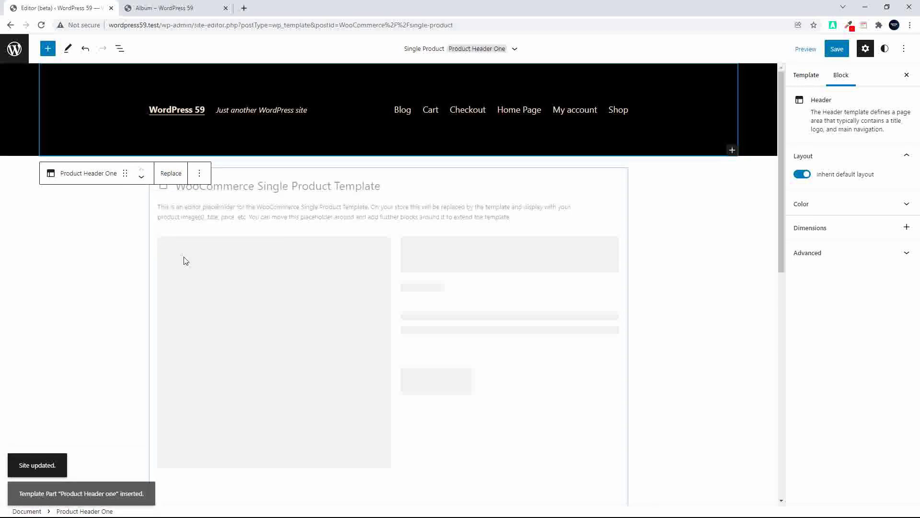
click(837, 50)
click(847, 48)
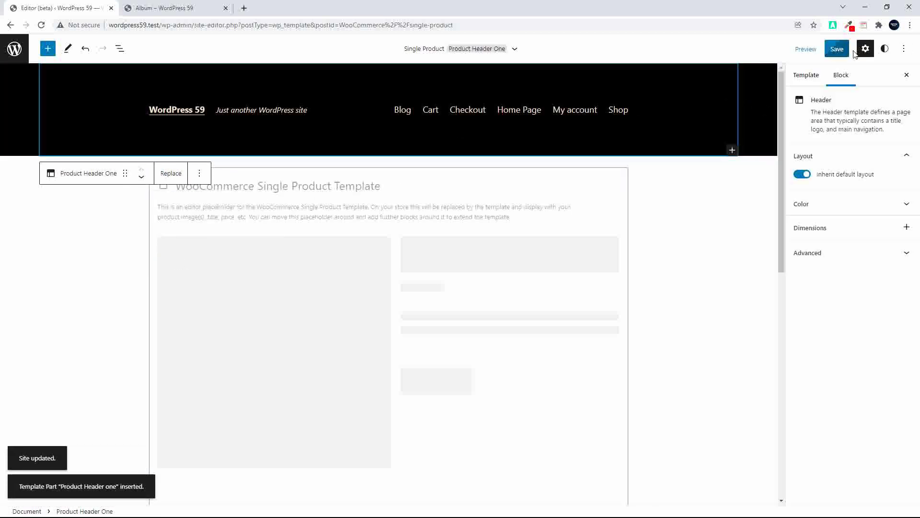
Step: Reload the Album product page to check its new header, and compare it with the header and footer of the site's home page
click(160, 8)
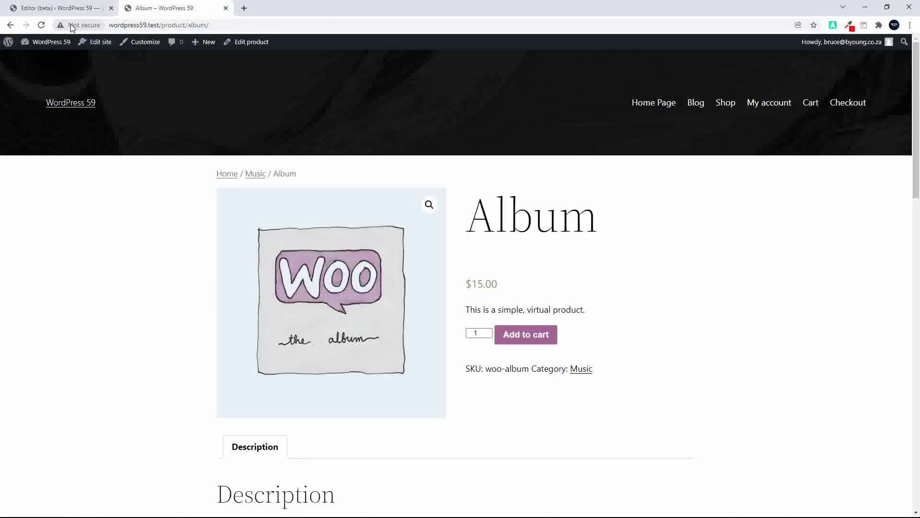
click(41, 25)
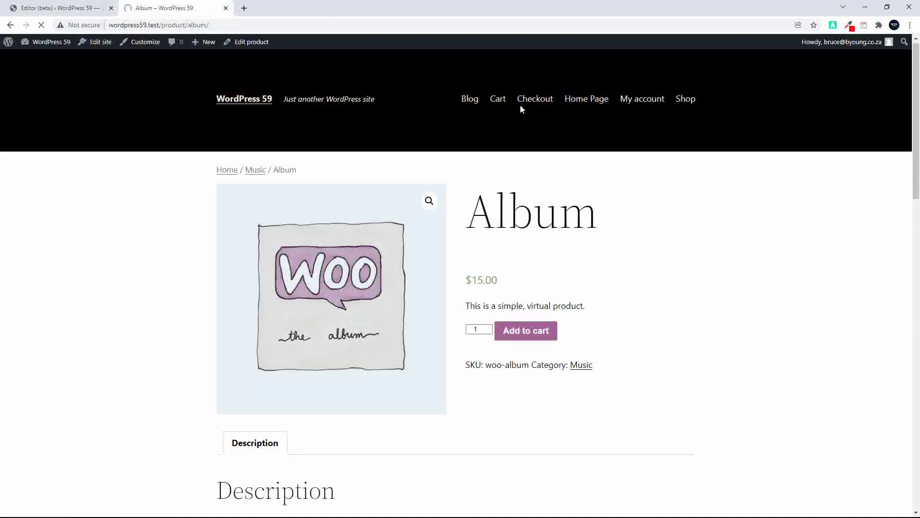
click(249, 106)
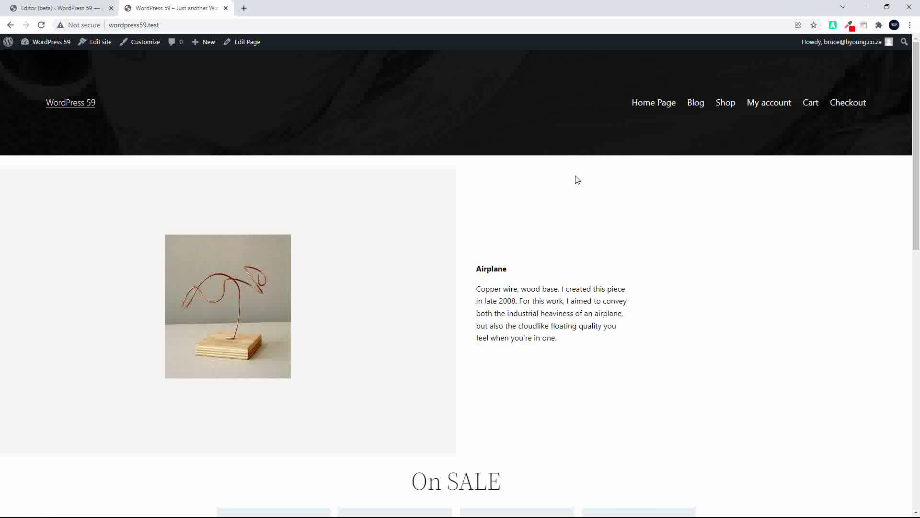
scroll(578, 180, down, 10)
scroll(577, 180, up, 10)
scroll(577, 180, down, 10)
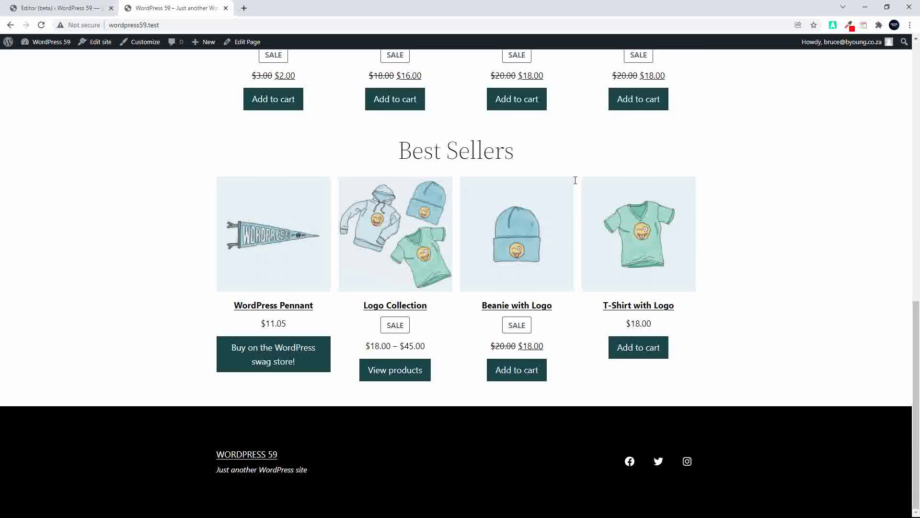
scroll(748, 438, up, 10)
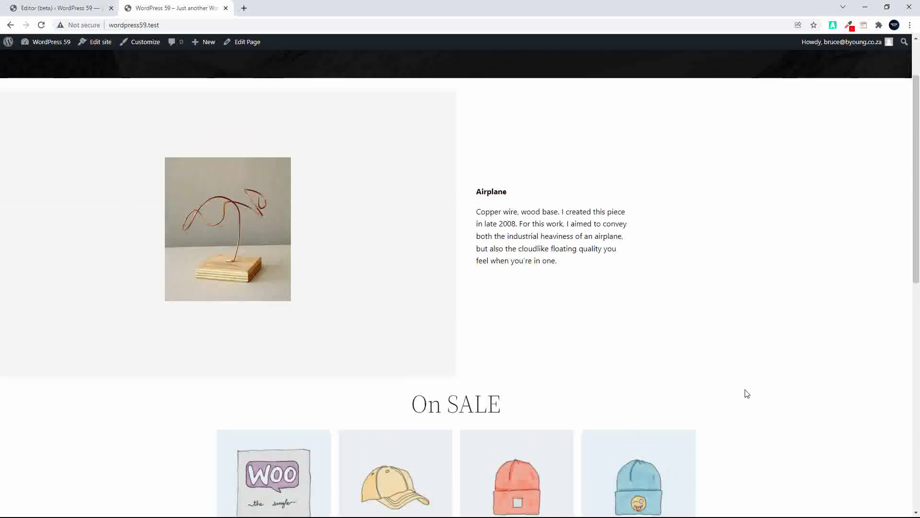
Step: Return to the site editor and examine the global typography styles for text, including the font family and appearance options
click(50, 12)
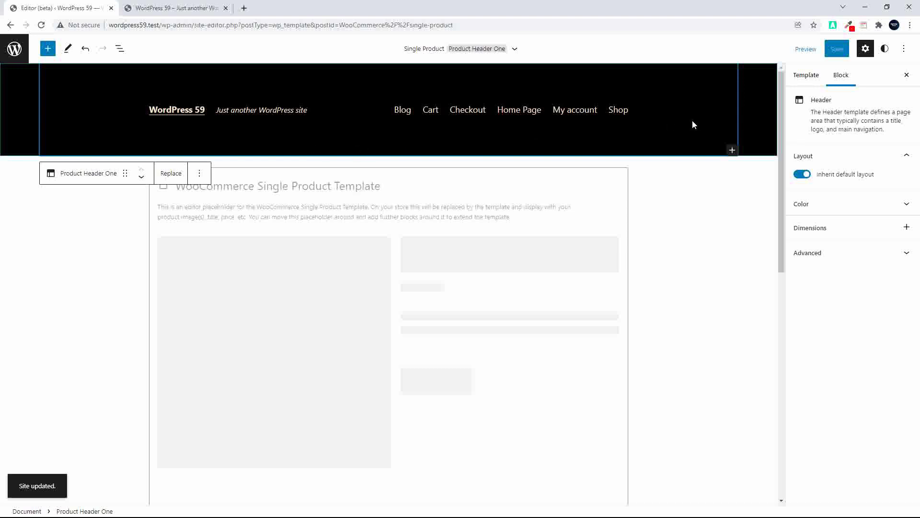
click(887, 50)
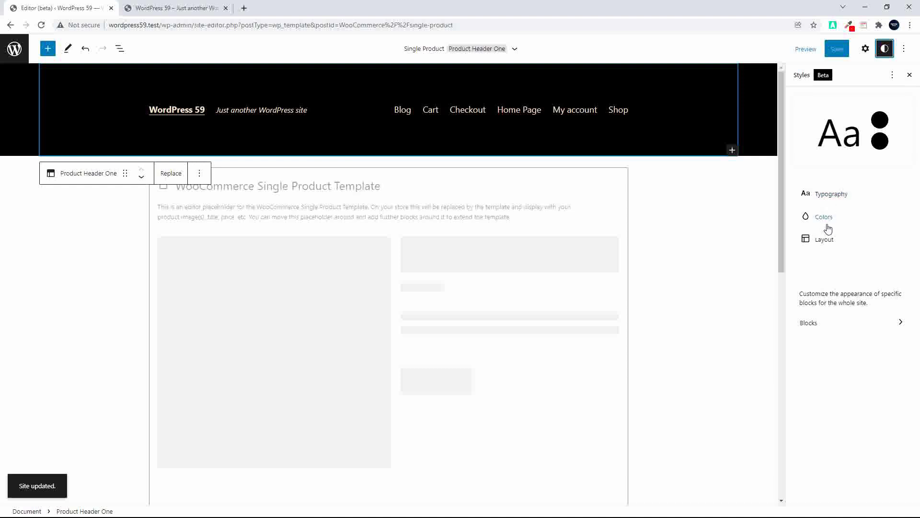
click(831, 194)
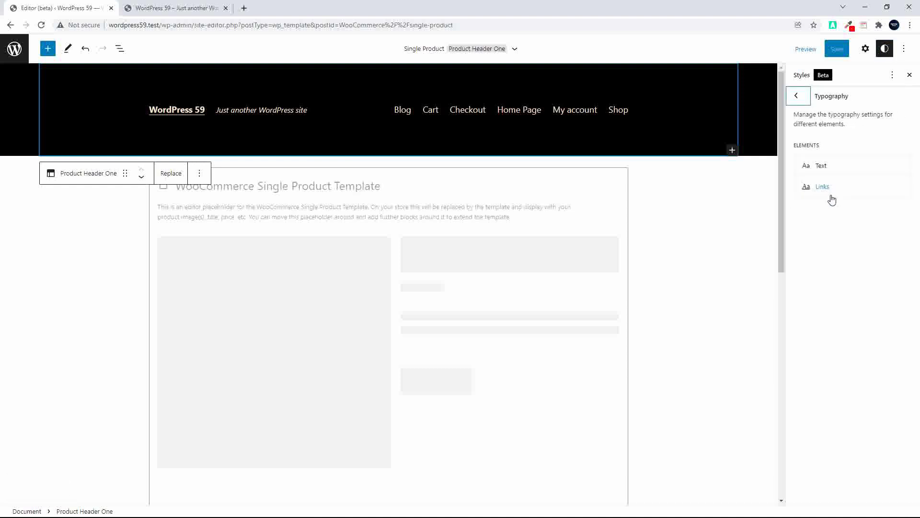
click(823, 171)
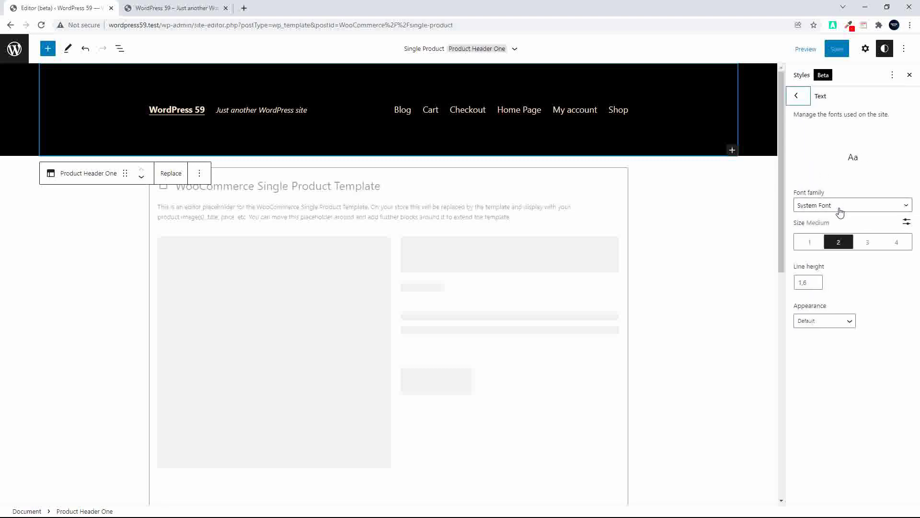
click(840, 206)
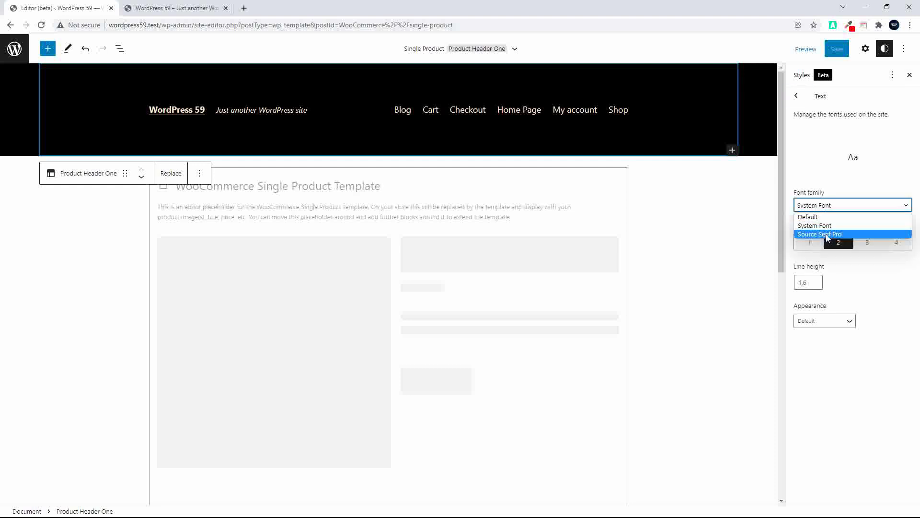
click(826, 153)
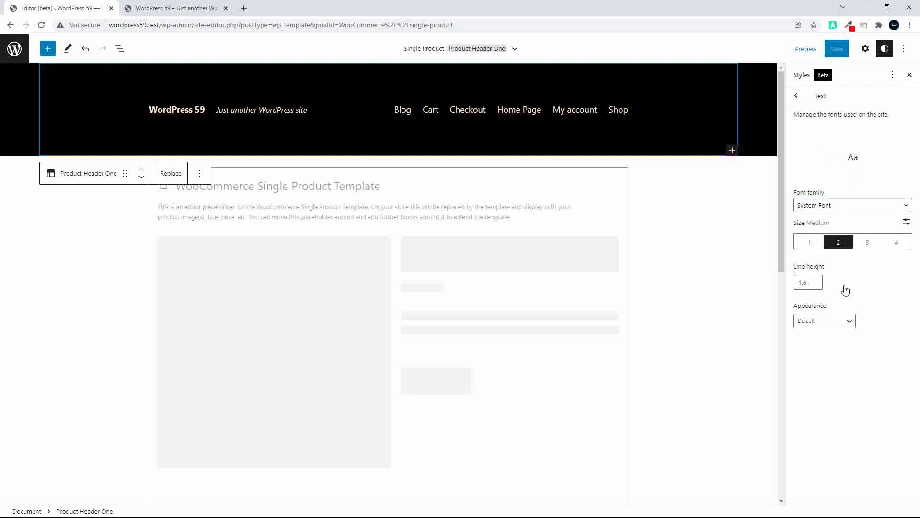
click(848, 324)
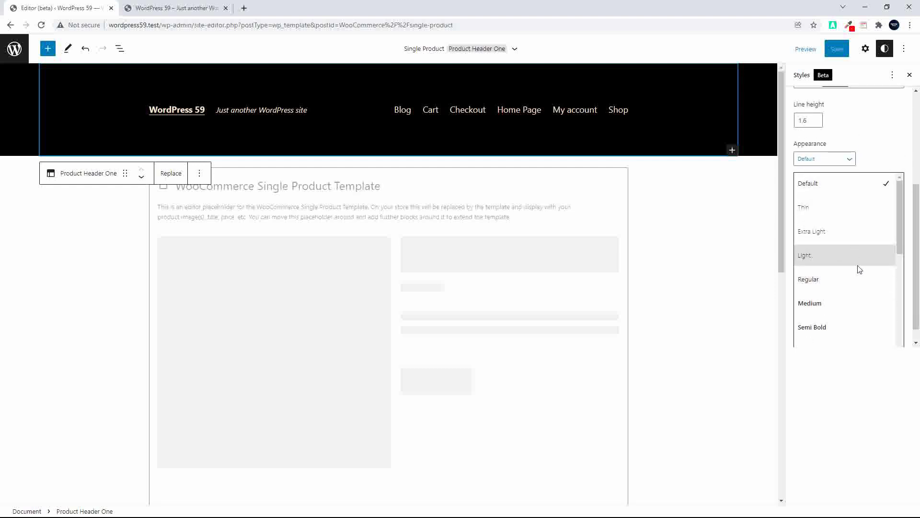
scroll(822, 288, up, 1)
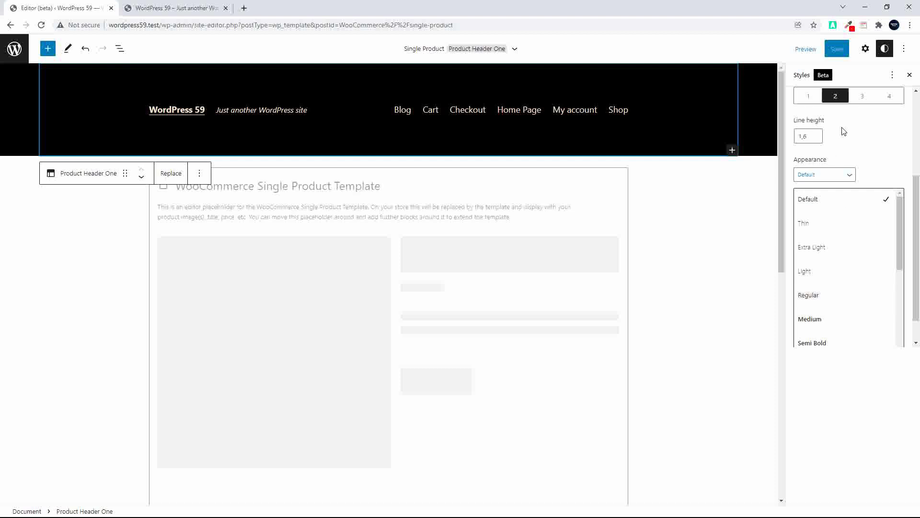
click(799, 77)
click(797, 97)
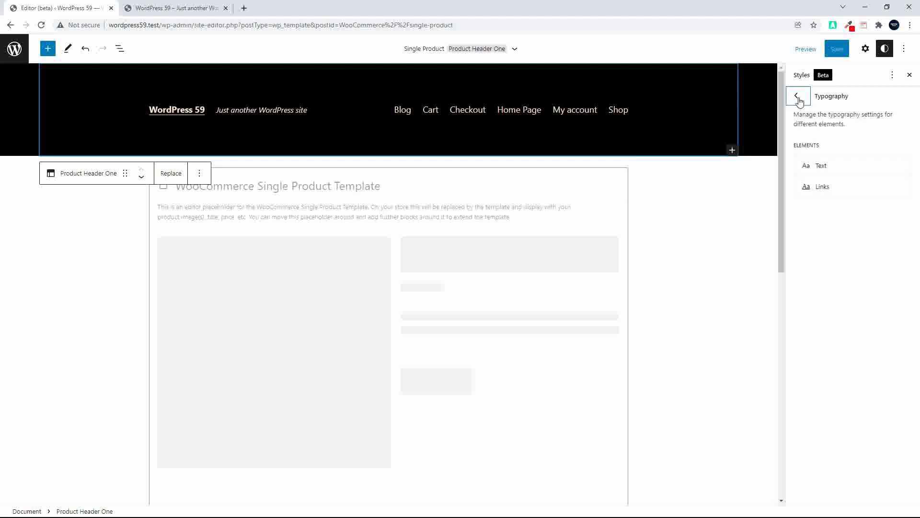
Step: Review the global color palette, and set the site's default link color to #0693E3
click(798, 102)
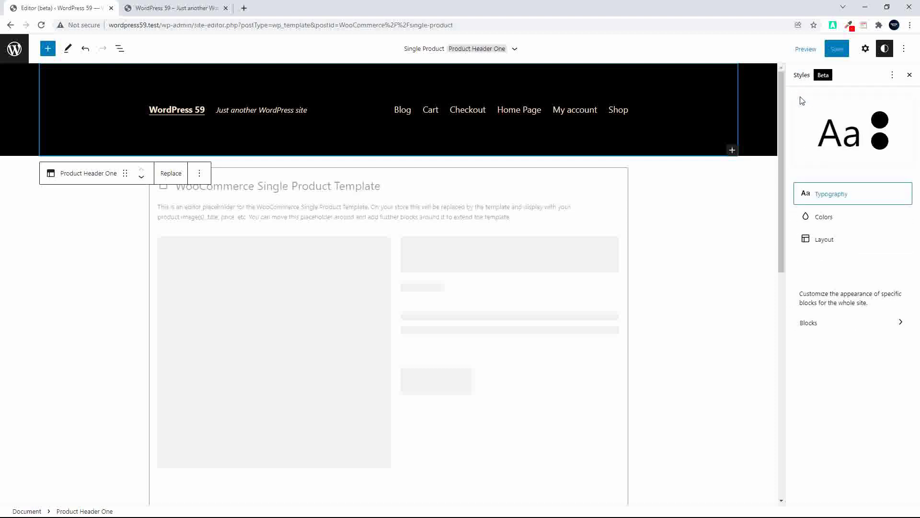
click(829, 219)
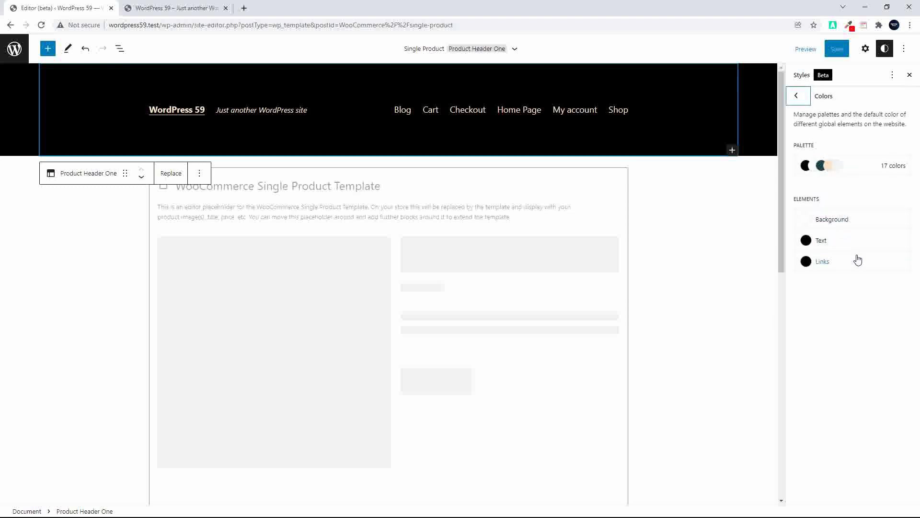
click(861, 166)
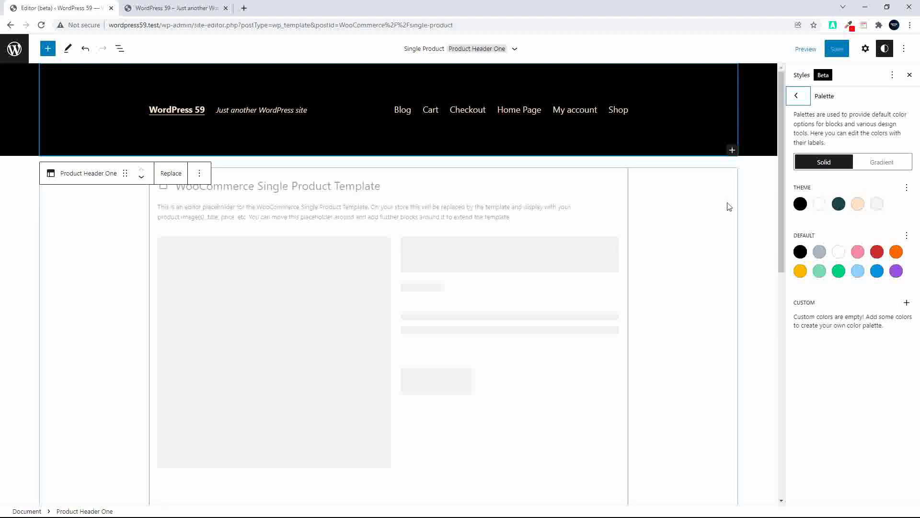
click(797, 97)
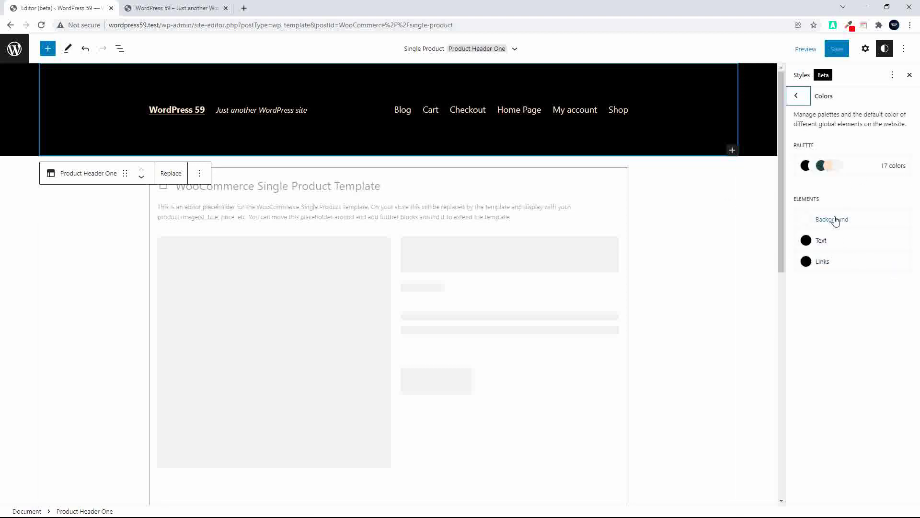
click(823, 262)
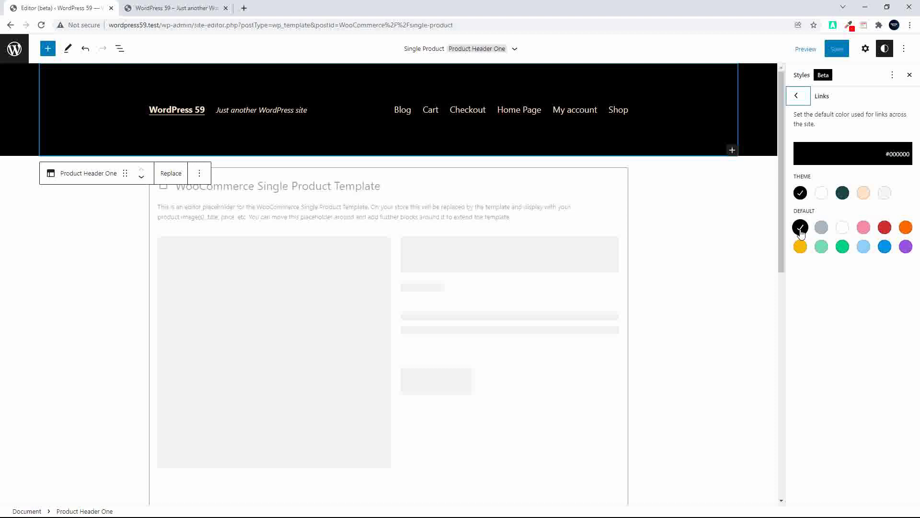
click(885, 247)
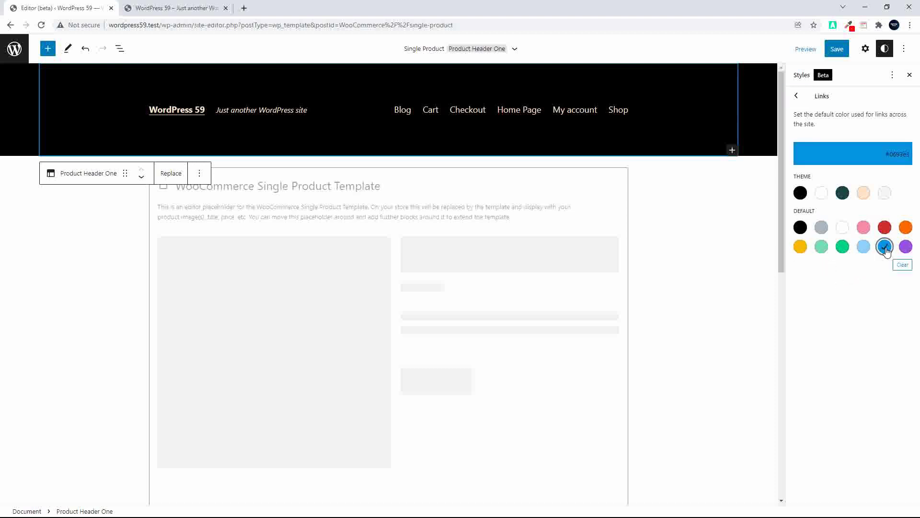
Step: Add a custom color to the global solid palette and set it to #5C0000
click(798, 97)
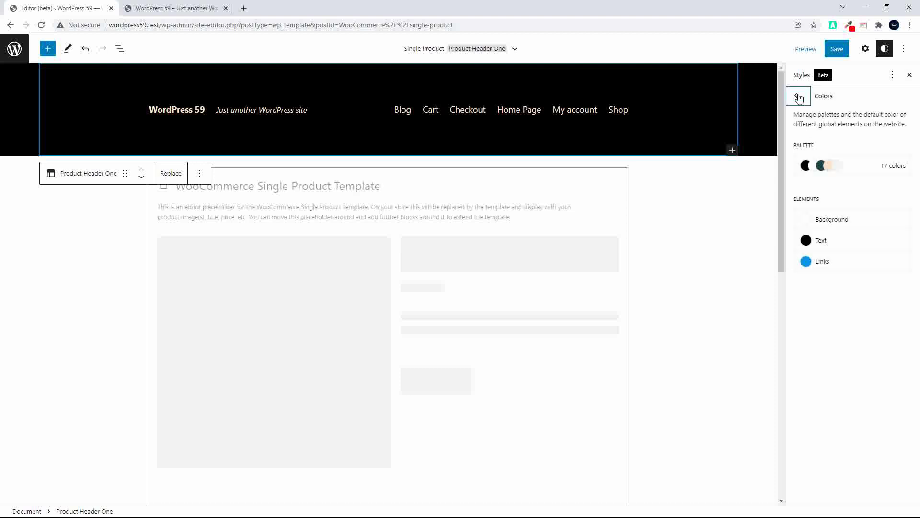
click(832, 165)
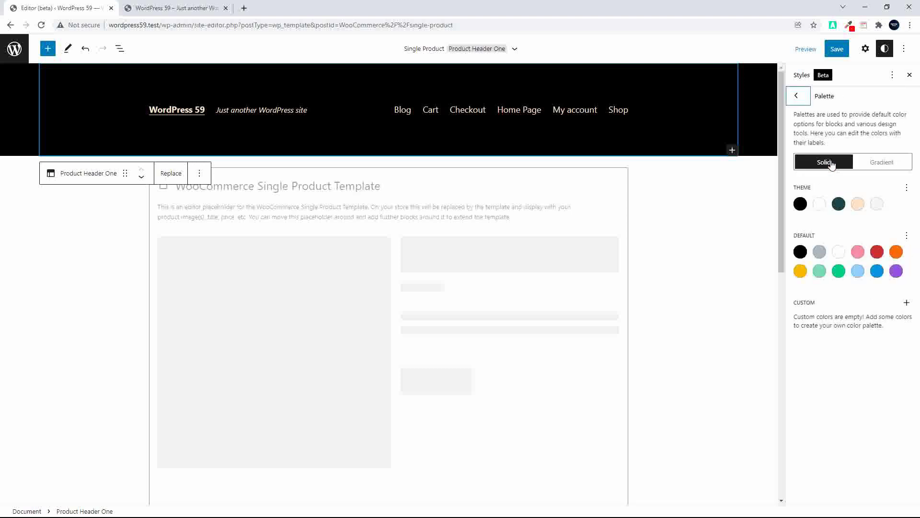
click(905, 188)
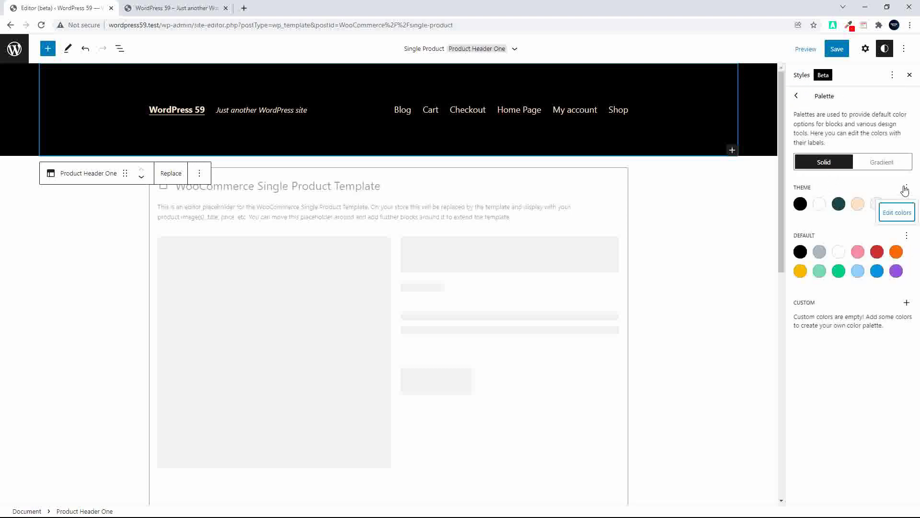
click(895, 216)
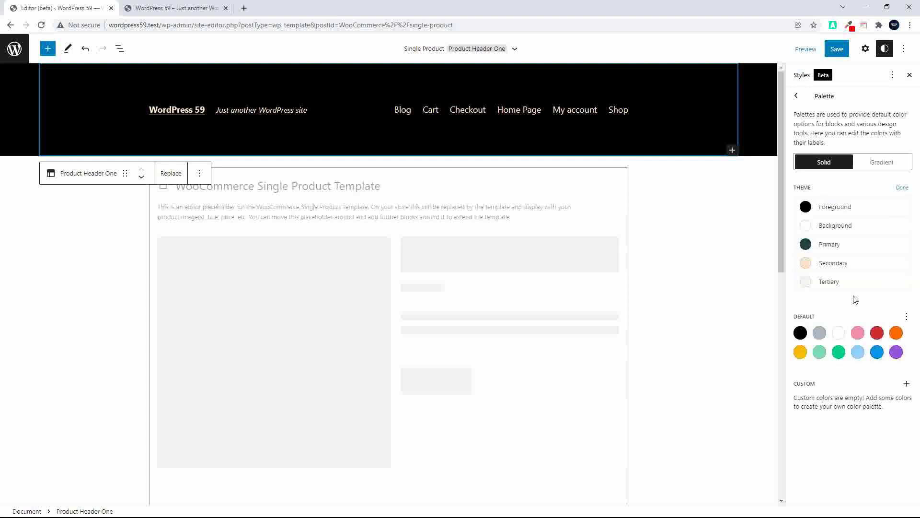
click(906, 385)
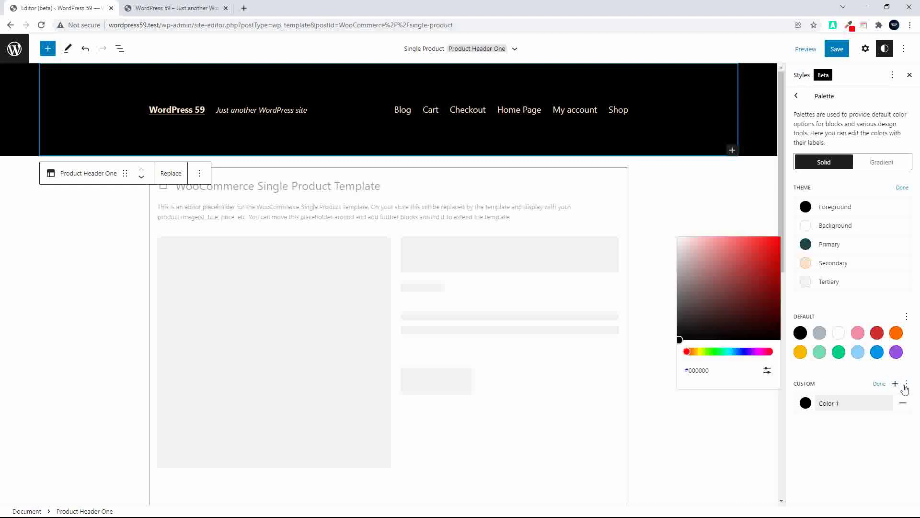
drag(718, 314, 703, 233)
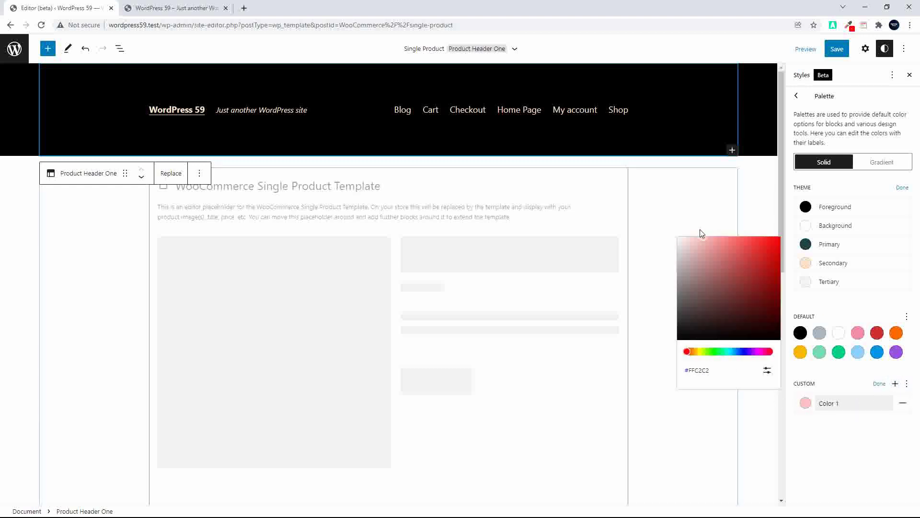
click(725, 277)
drag(711, 274, 778, 294)
Step: Name the custom palette color Dark Red and finish editing the custom and theme colors
drag(849, 401, 787, 396)
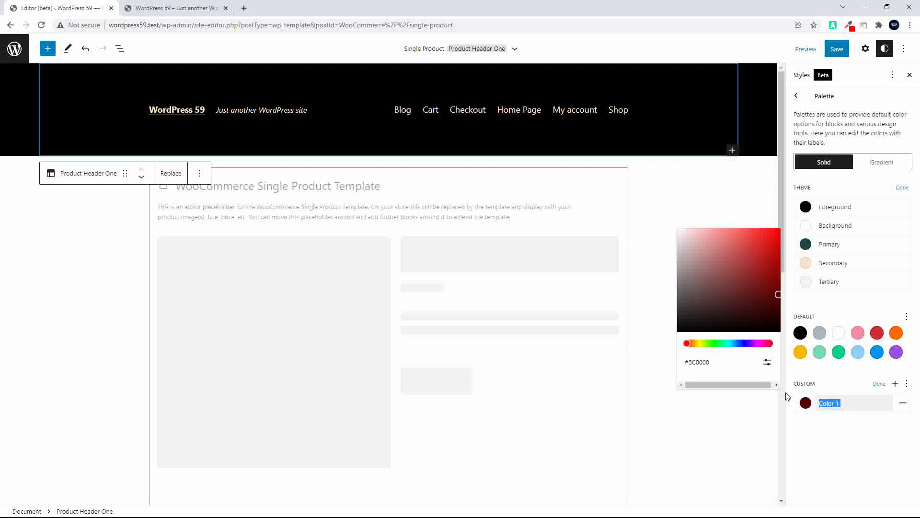
text(Dark Red)
click(881, 384)
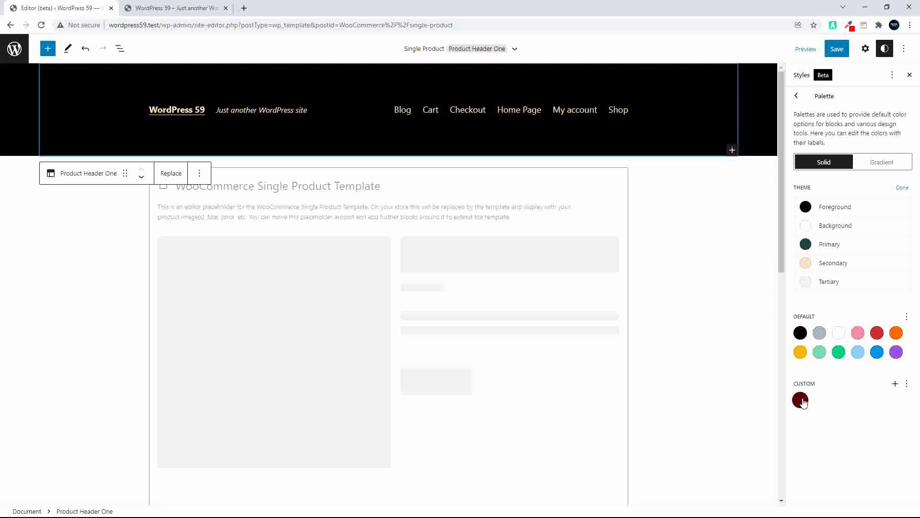
click(903, 190)
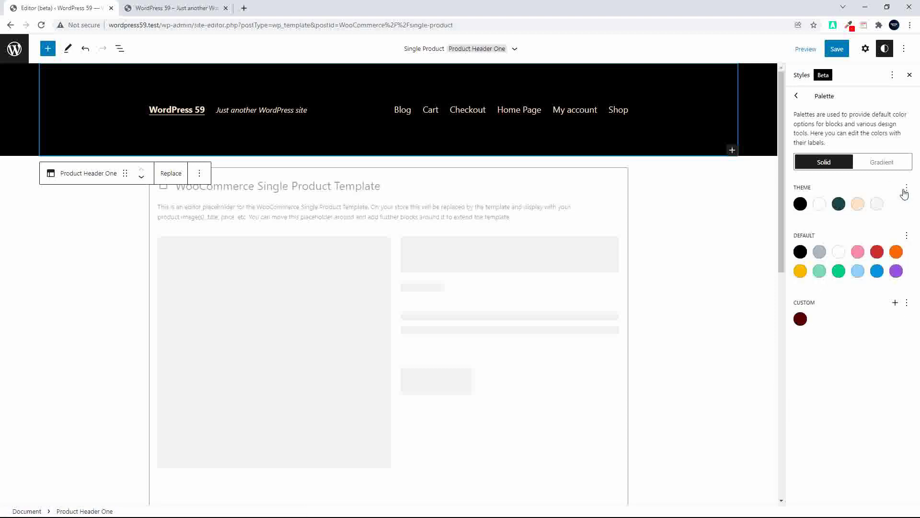
click(796, 96)
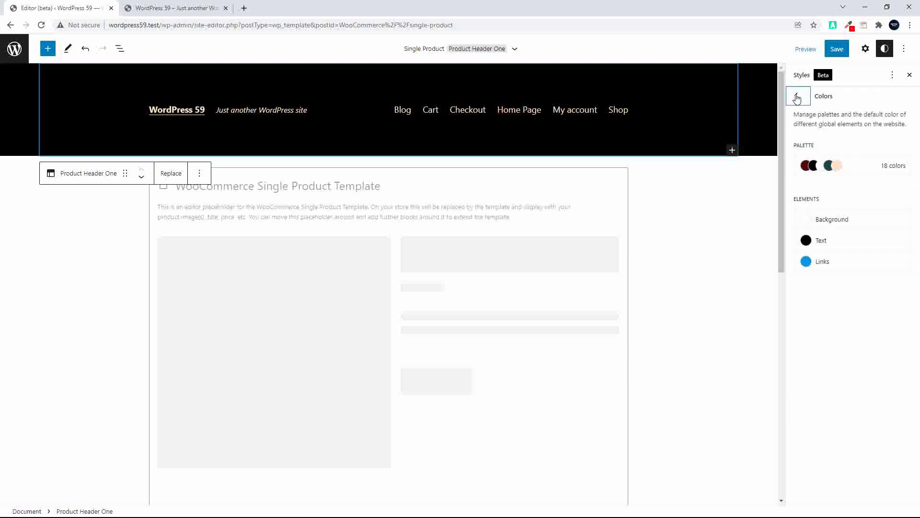
Step: Check the color options of the product header's outer group for the Dark Red custom color
click(158, 110)
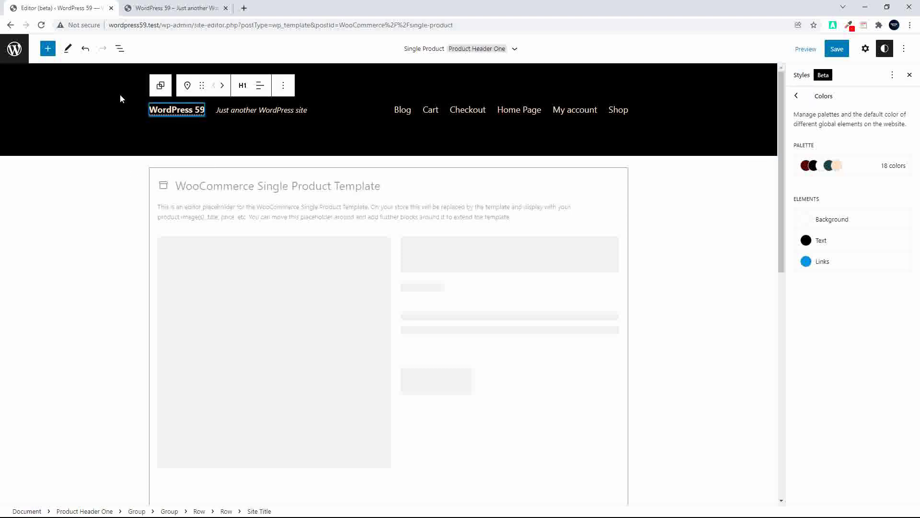
click(657, 133)
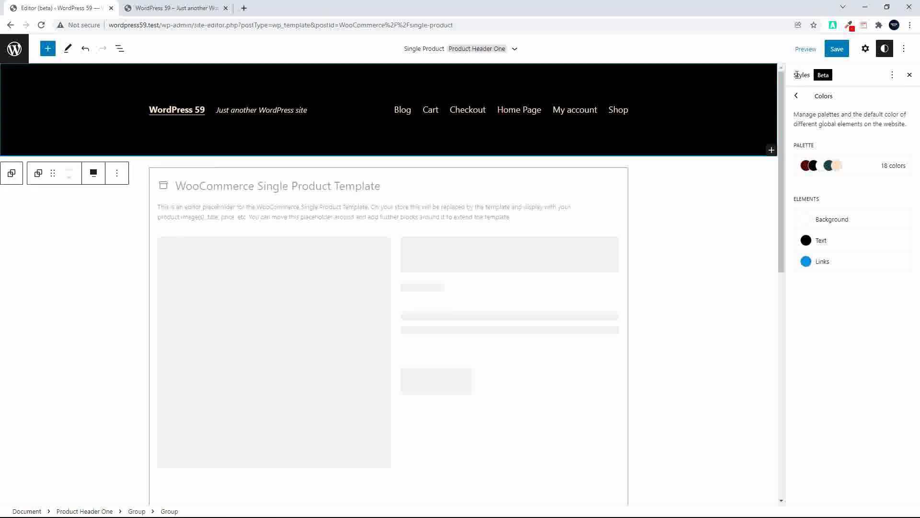
click(884, 48)
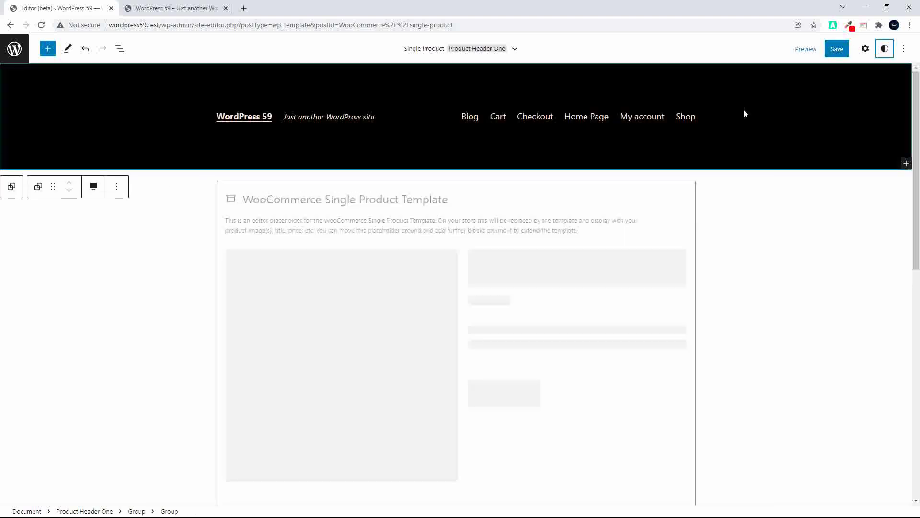
click(865, 49)
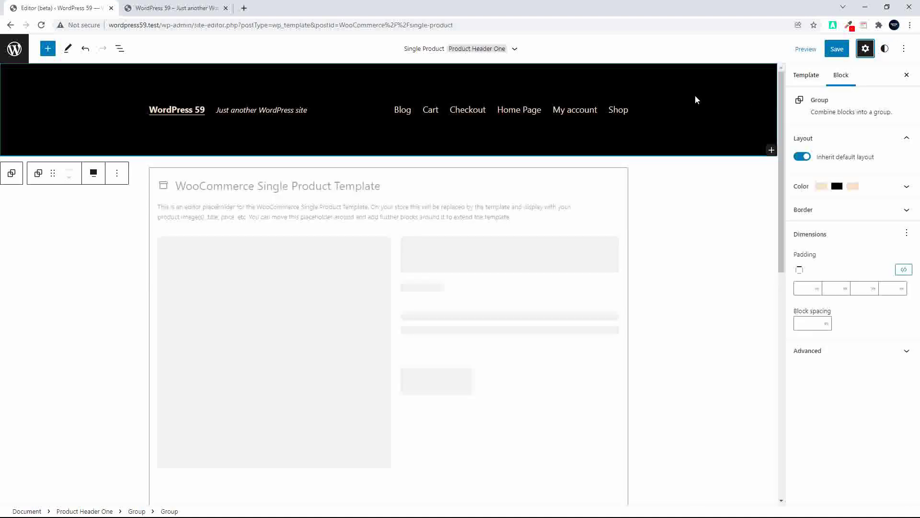
click(907, 187)
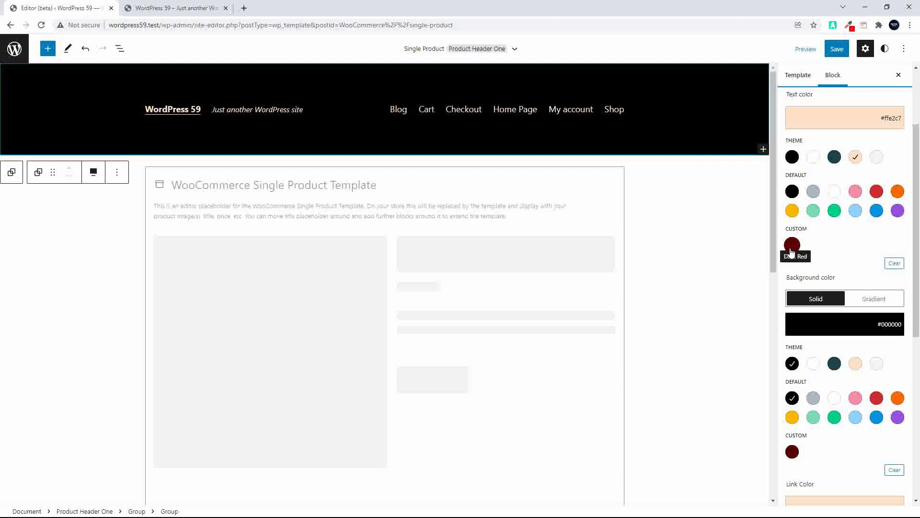
click(900, 77)
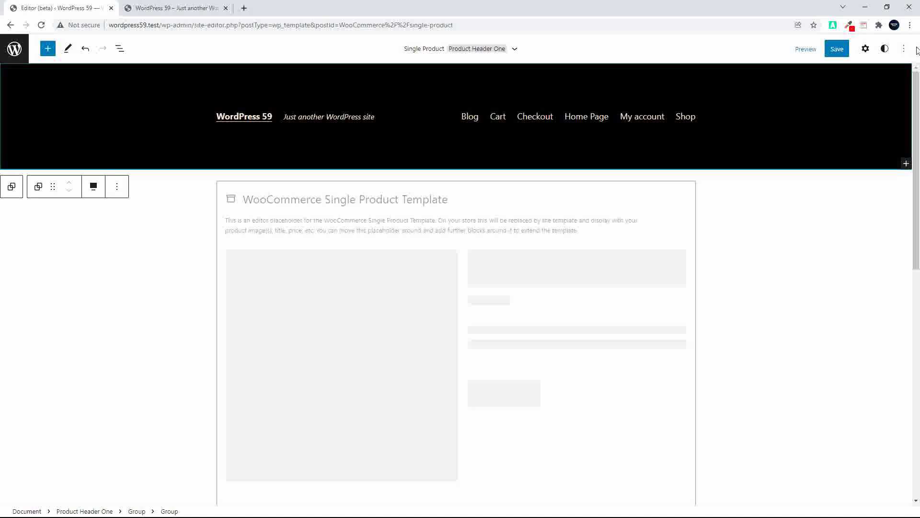
Step: Reset all dimensions in the global layout styles, including the padding, and close the styles settings
click(885, 49)
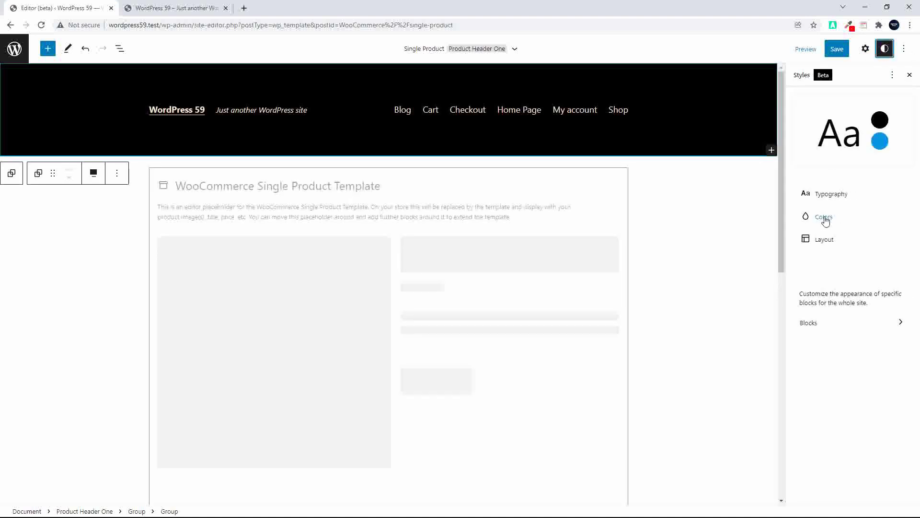
click(823, 242)
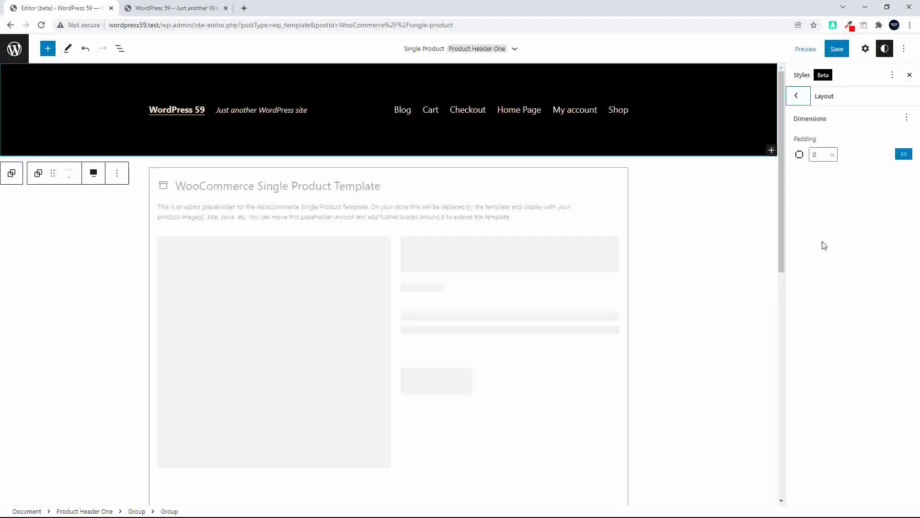
click(821, 154)
click(905, 119)
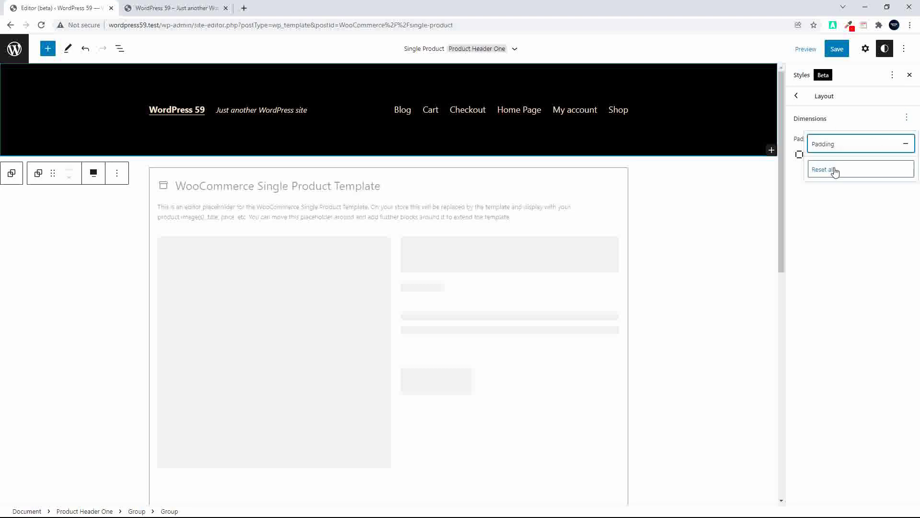
click(835, 171)
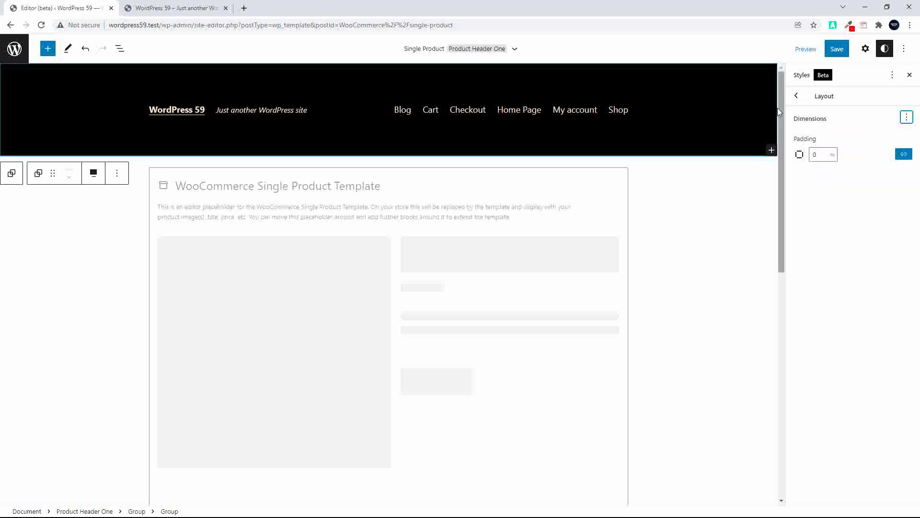
click(796, 96)
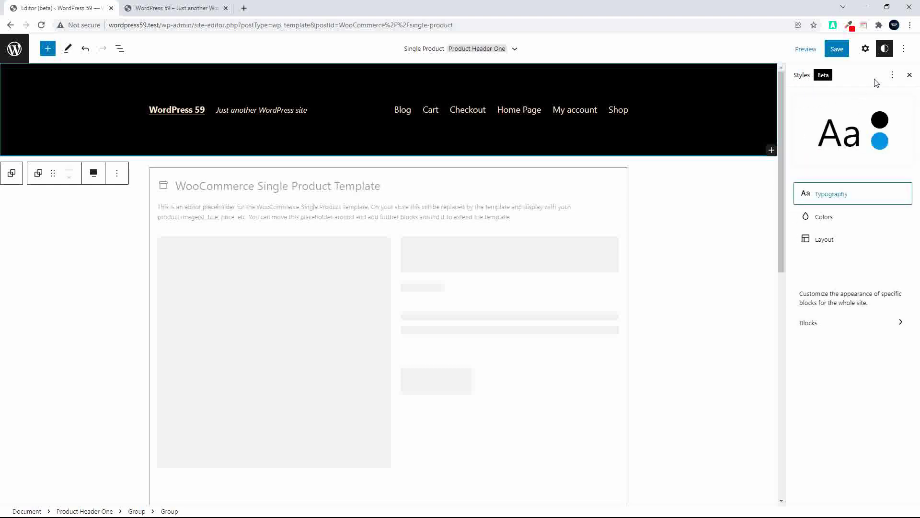
click(884, 48)
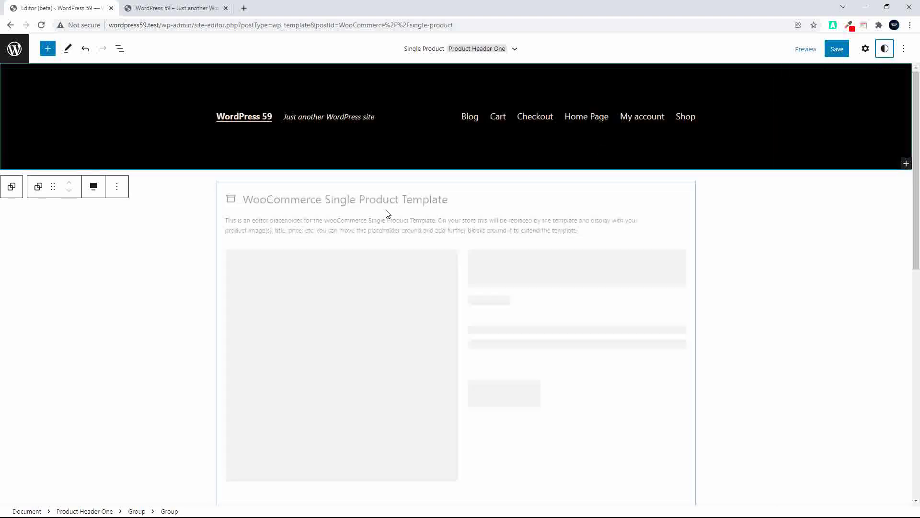
Step: Create a new template part named Product Listing in the General area
scroll(382, 232, down, 6)
scroll(382, 232, up, 6)
click(15, 50)
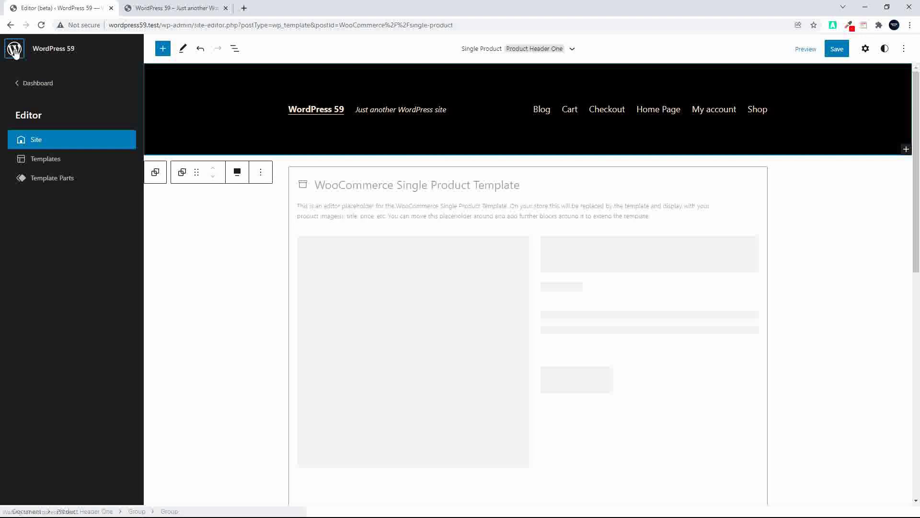
click(53, 181)
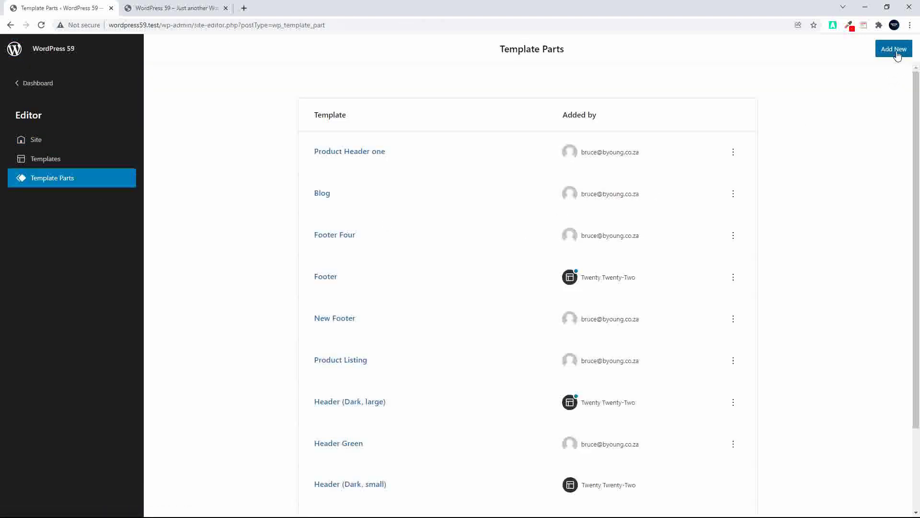
click(895, 51)
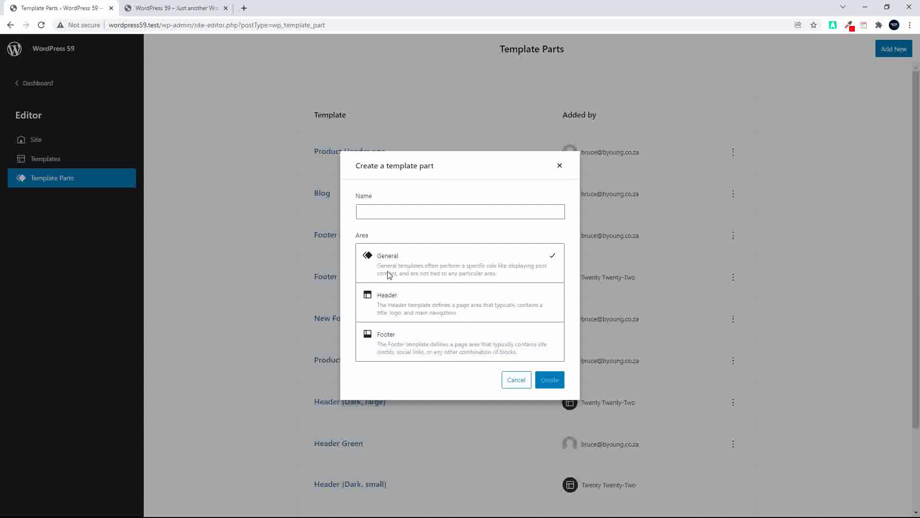
click(391, 213)
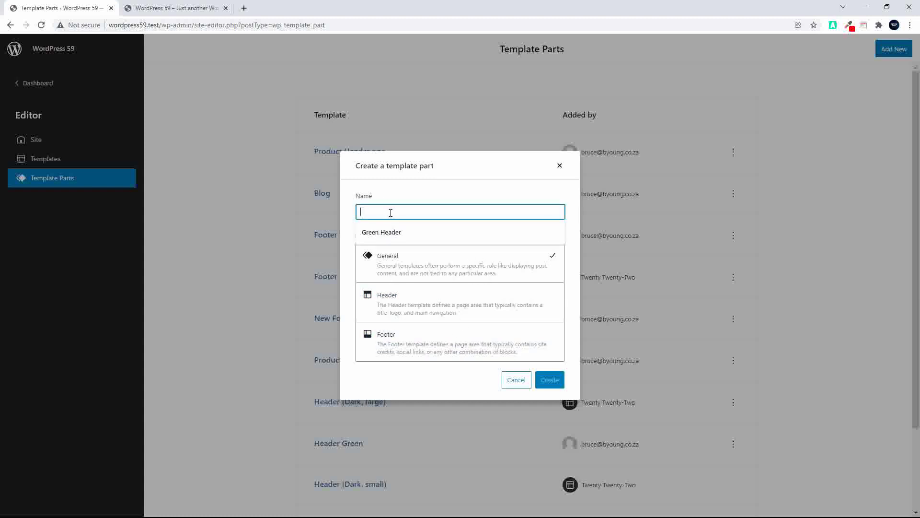
text(Product Listing)
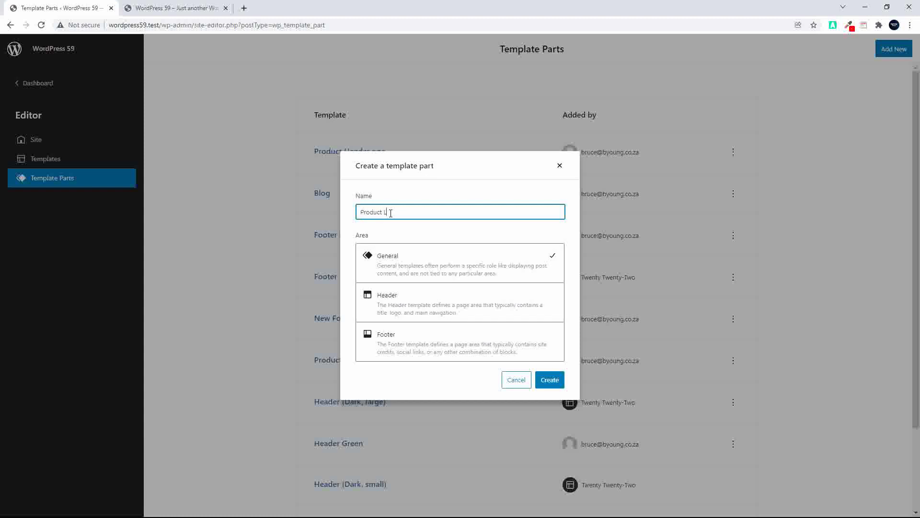
click(550, 382)
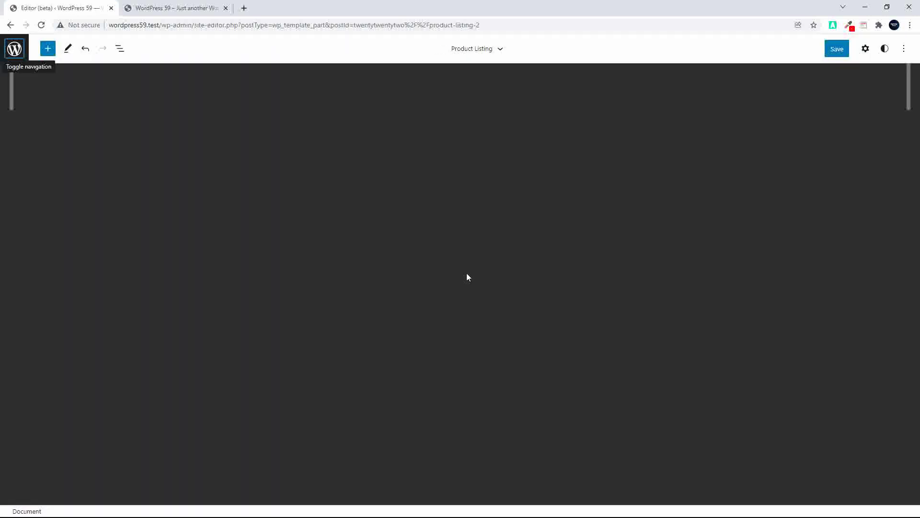
Step: Search the block library for "woo" and insert the Product Search block into the Product Listing template part
click(47, 49)
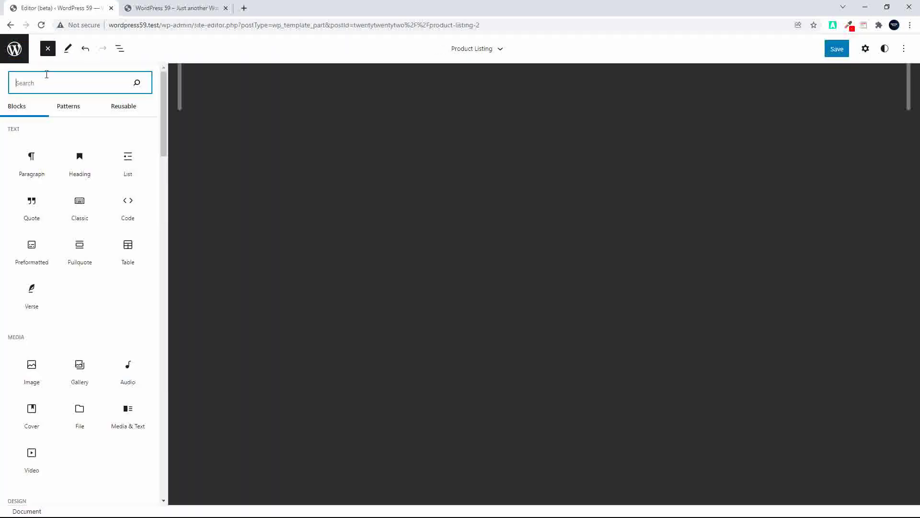
text(woo)
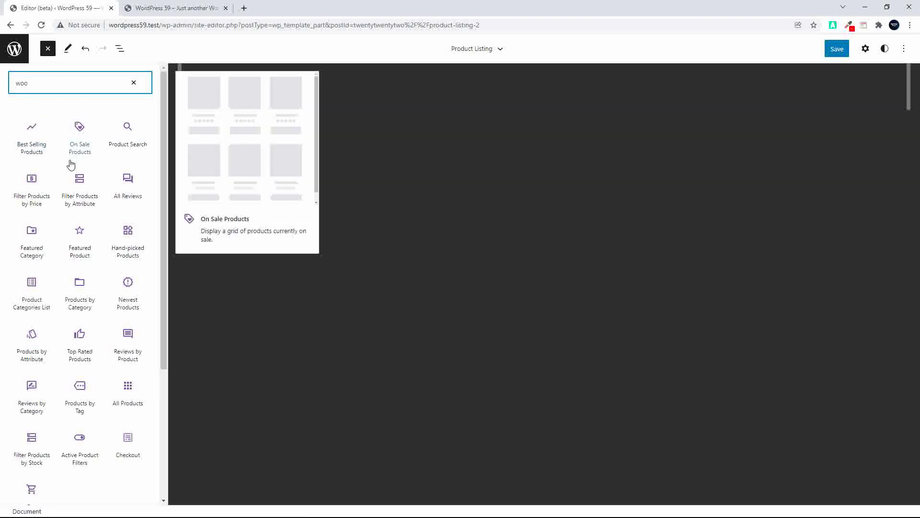
click(126, 145)
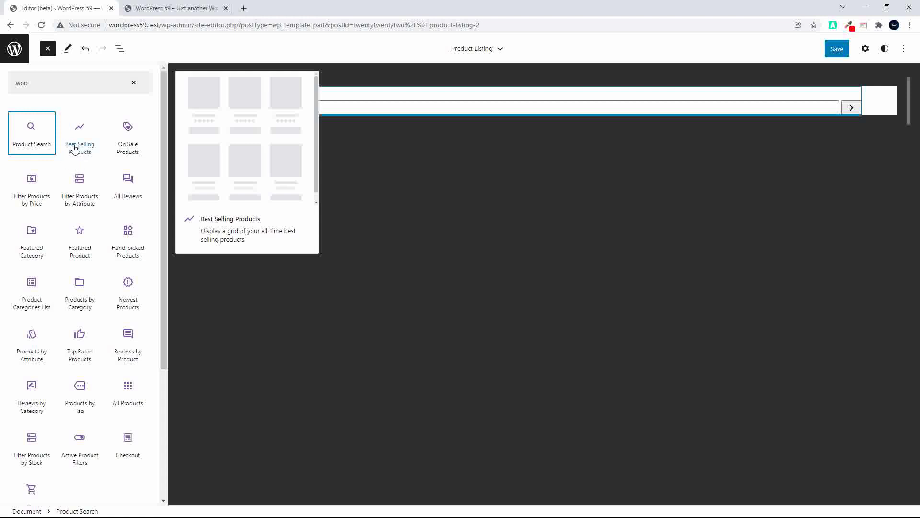
Step: Search the block library for "prod" and insert the All Products block below the Product Search block
click(134, 83)
text(list)
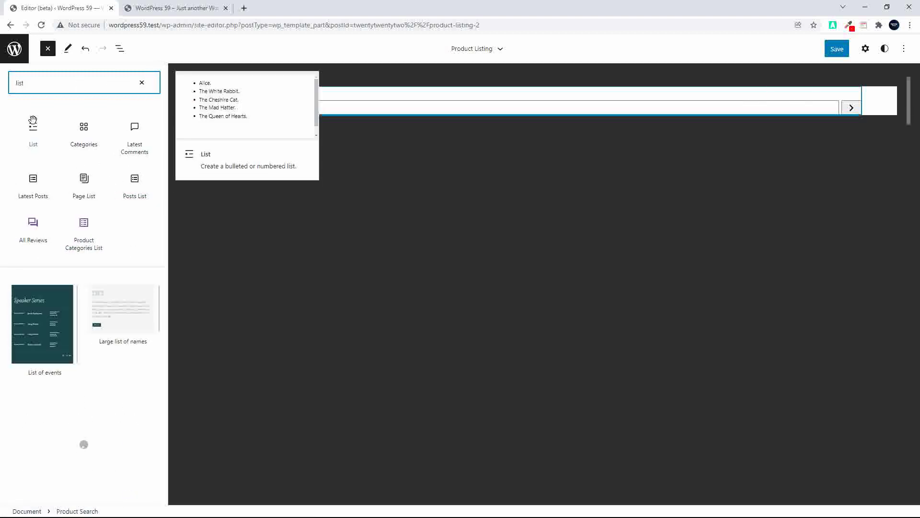
click(139, 85)
text(peo)
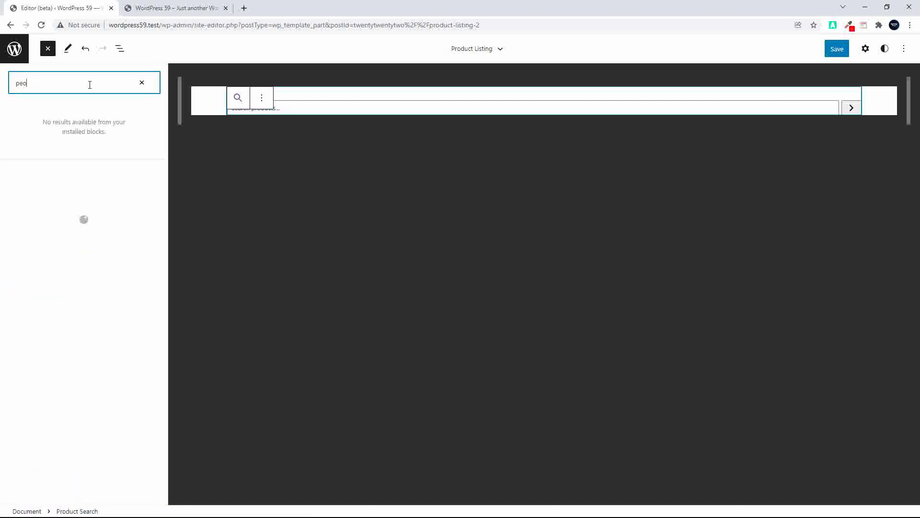
key(BackSpace)
key(BackSpace)
text(rod)
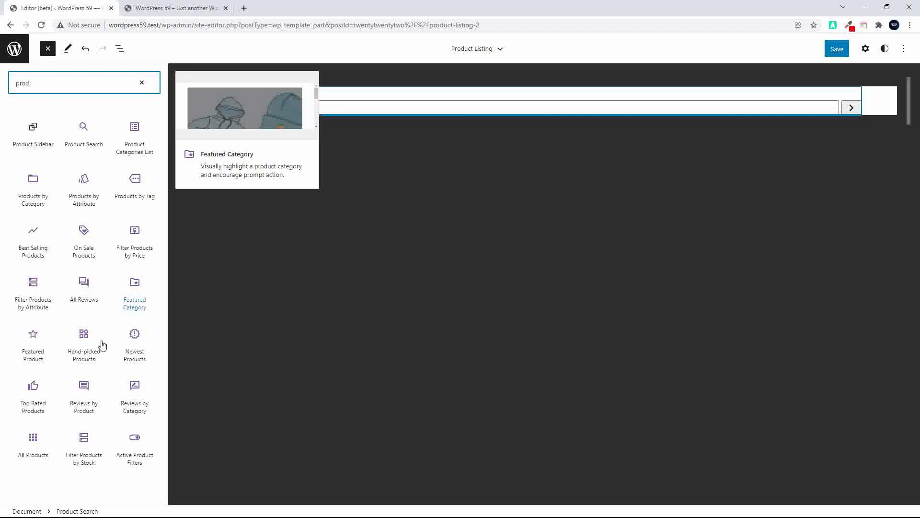
click(34, 444)
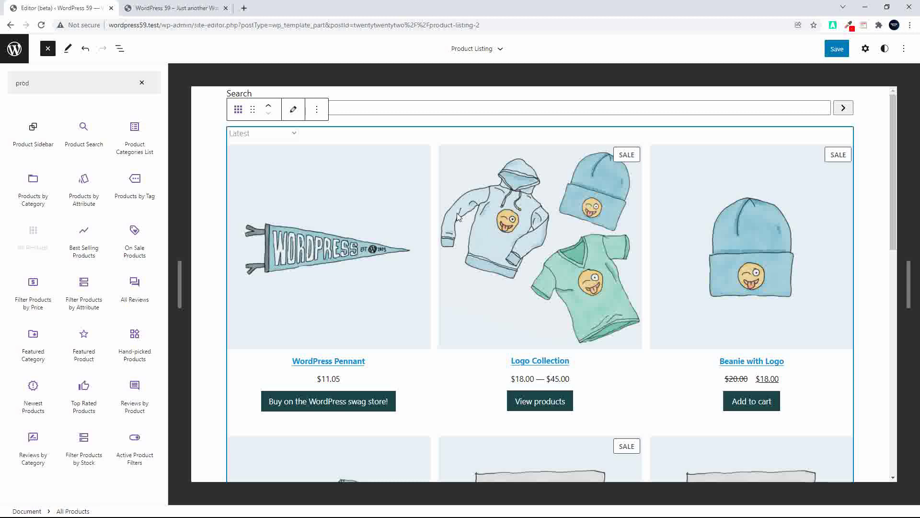
scroll(458, 217, down, 10)
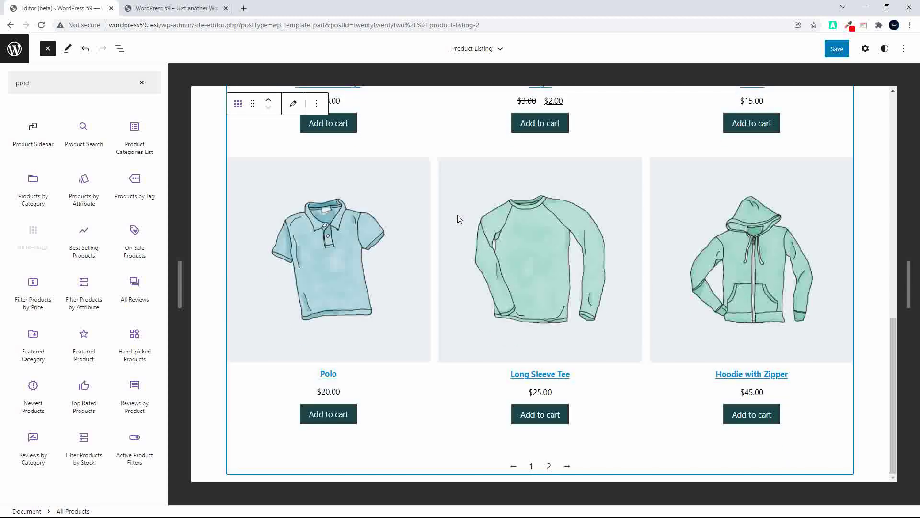
scroll(458, 219, up, 10)
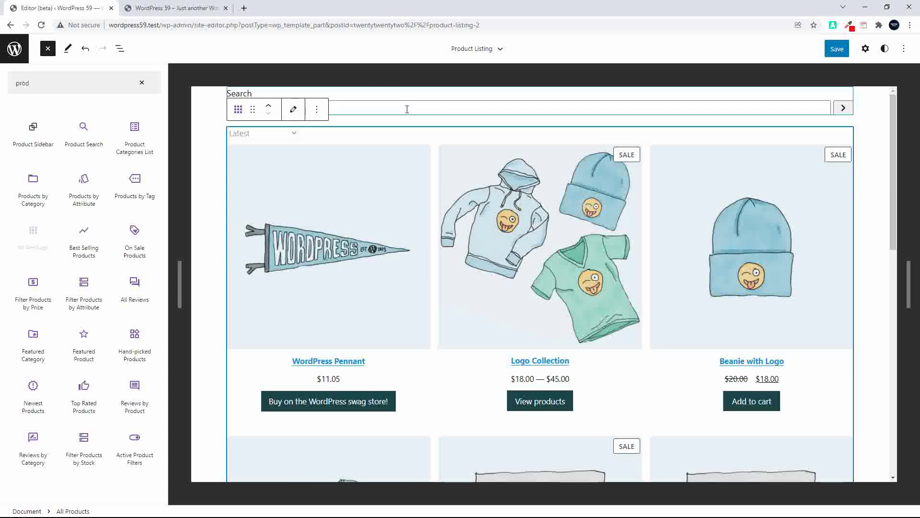
Step: Set the All Products block to 4 columns and save the template part
click(407, 110)
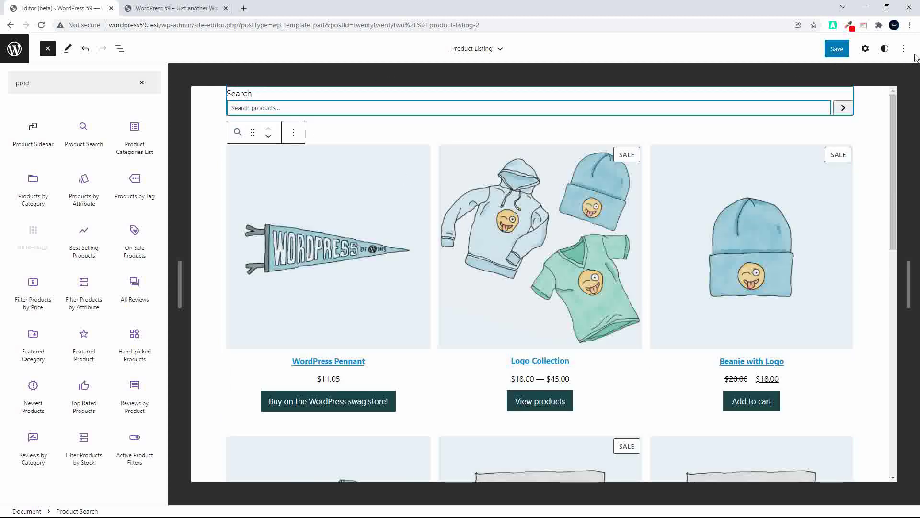
click(866, 48)
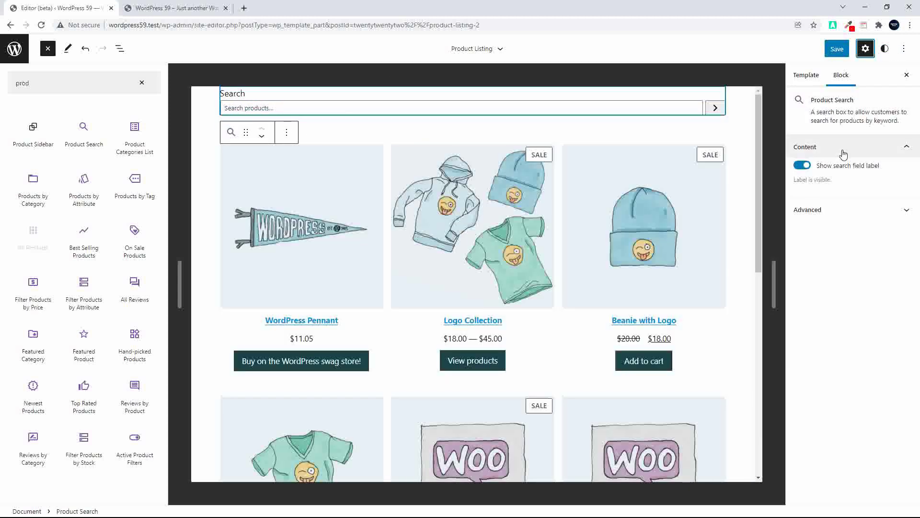
click(658, 188)
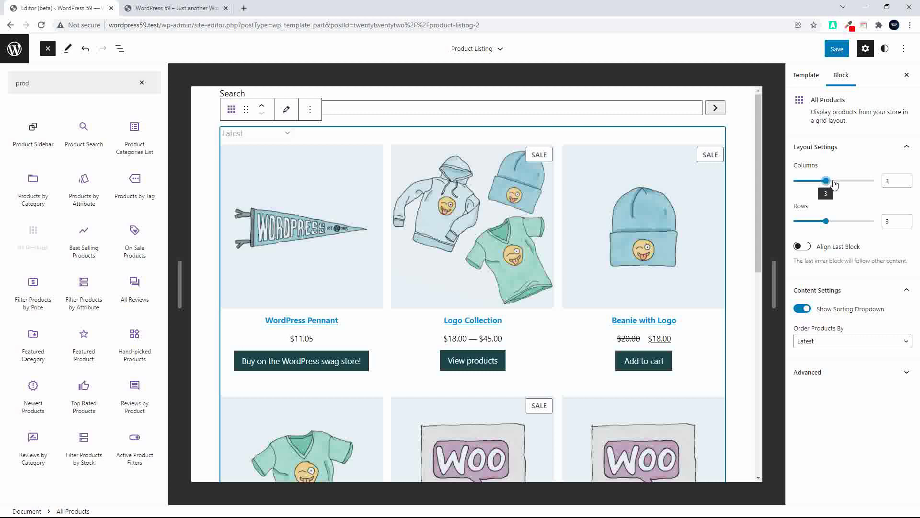
drag(826, 181, 842, 180)
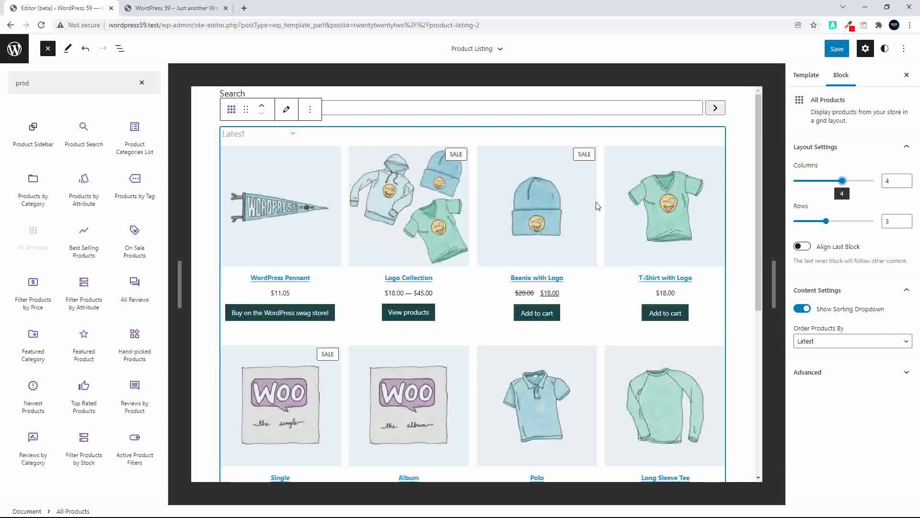
click(504, 114)
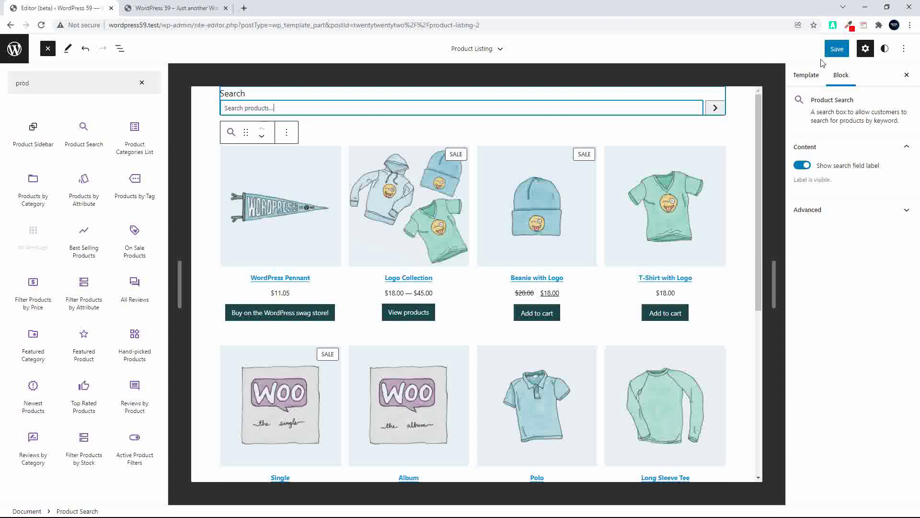
click(839, 51)
click(853, 50)
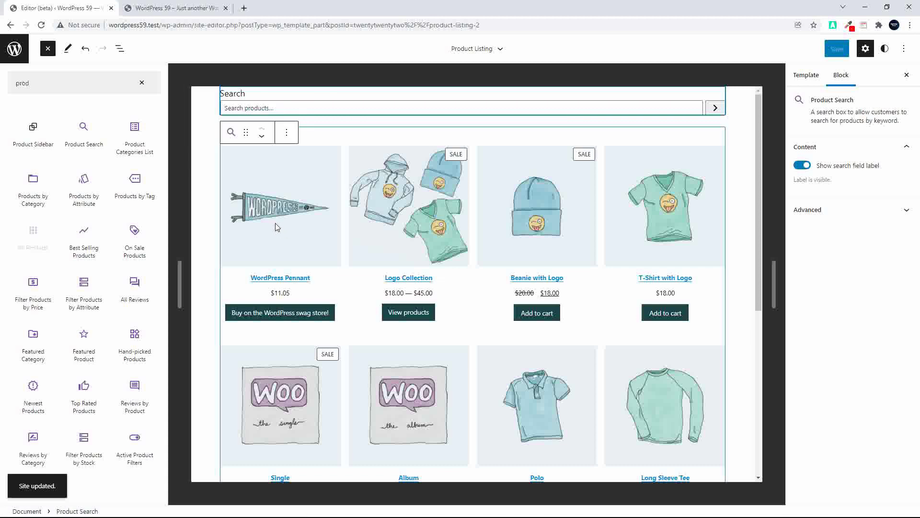
Step: Open the WooCommerce Product Category template from the site editor's template list
click(14, 50)
click(47, 158)
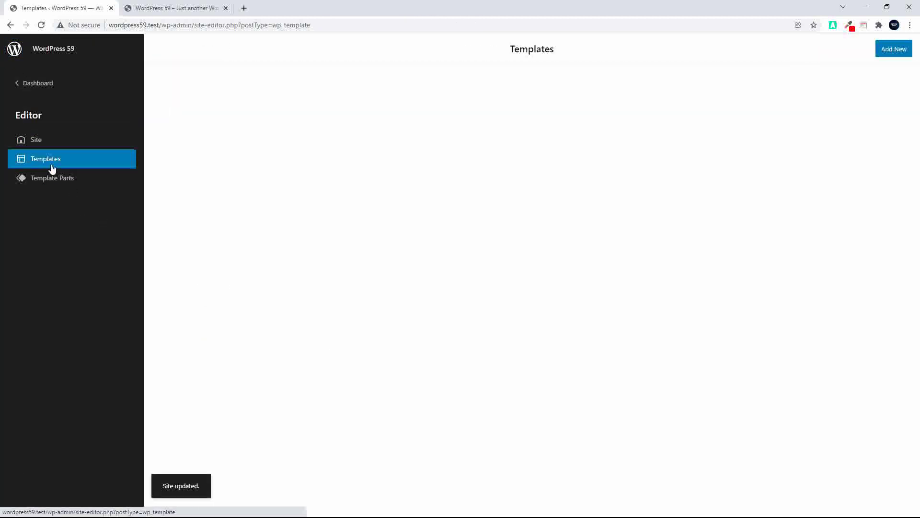
scroll(377, 381, down, 5)
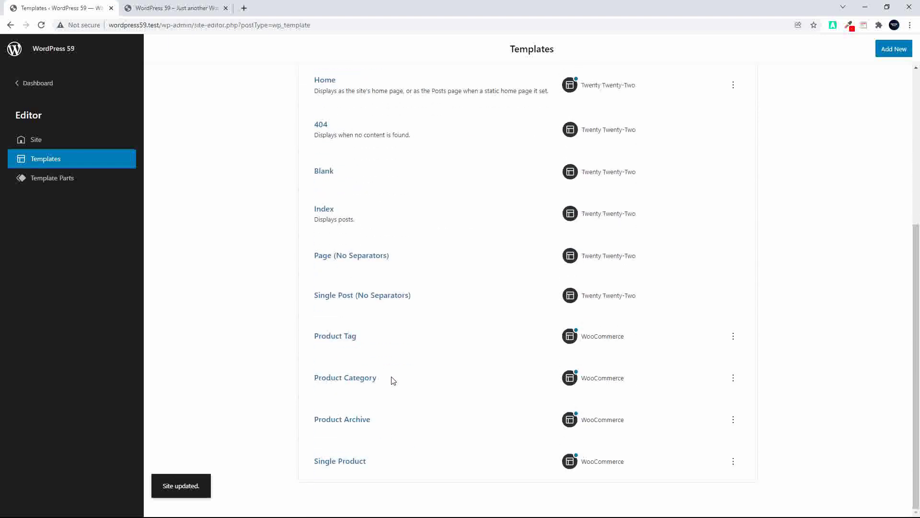
click(329, 377)
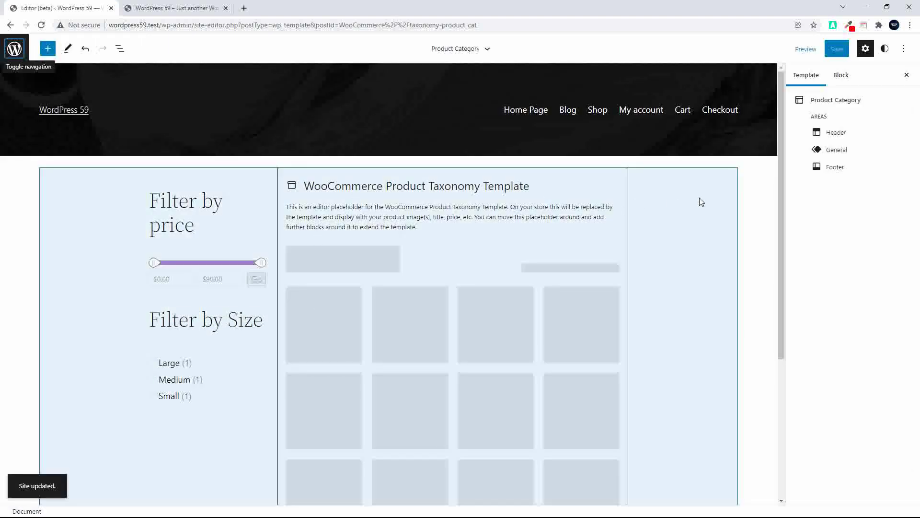
Step: Replace the Product Listing part in the Product Category template with Product Listing 2 and save the template
click(695, 202)
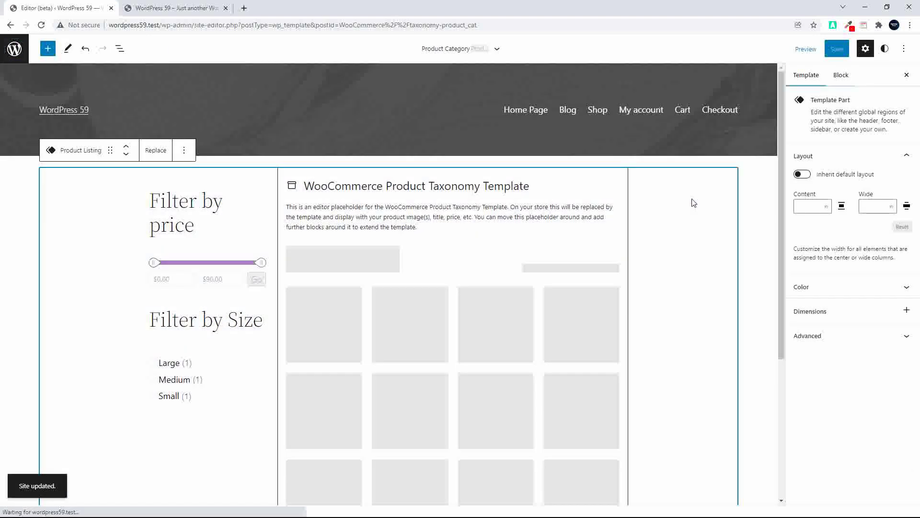
click(156, 151)
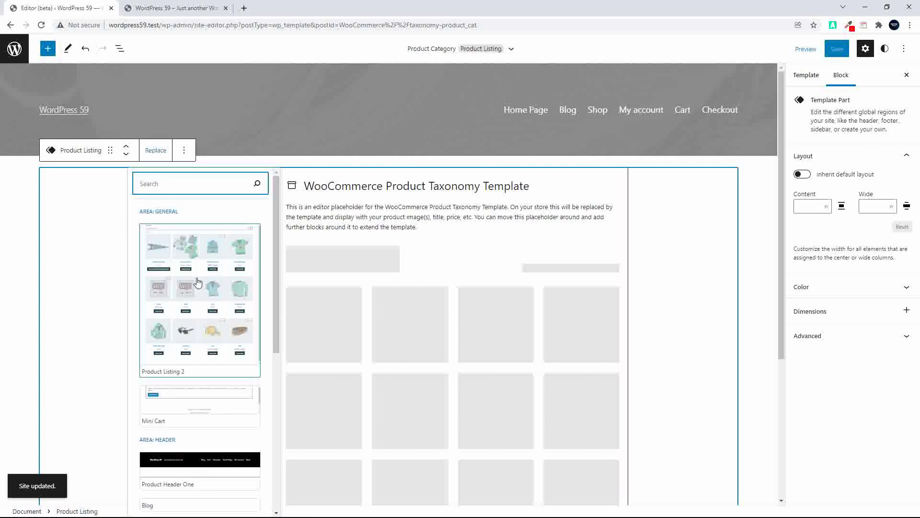
click(198, 282)
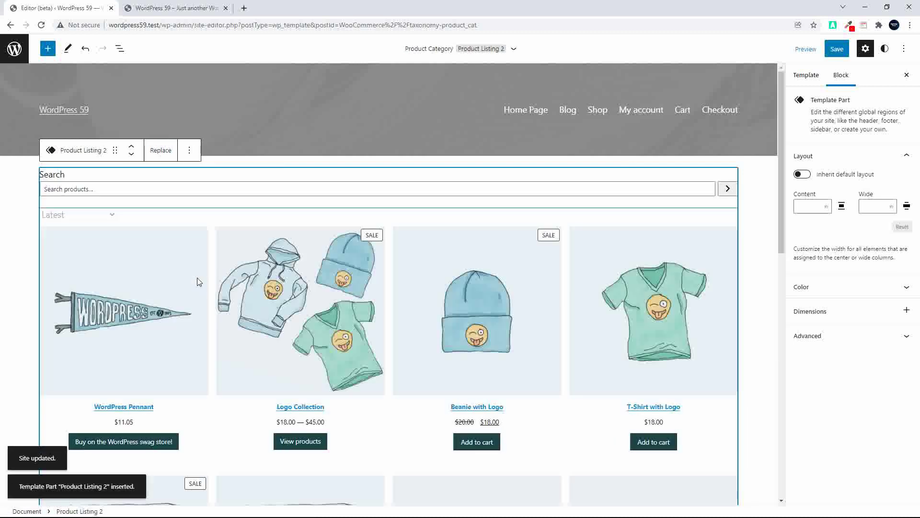
click(839, 52)
click(840, 52)
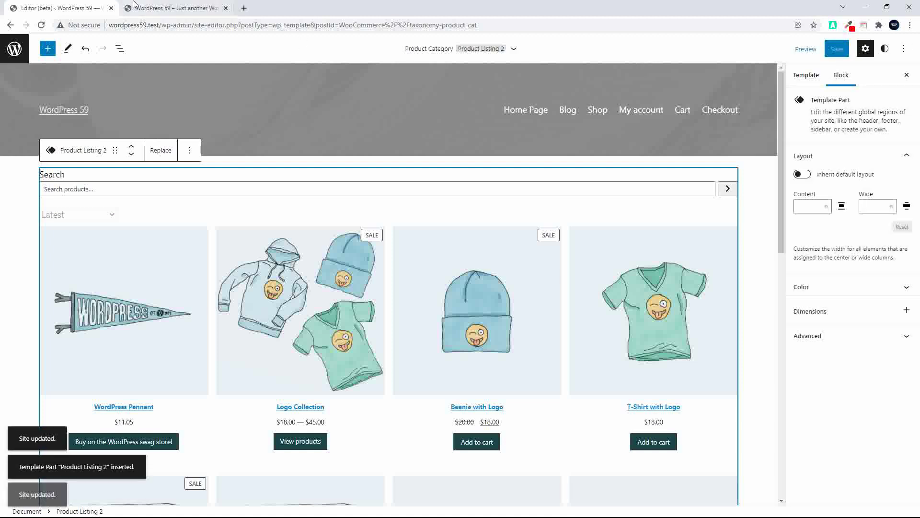
Step: Check the storefront's Shop page, the Beanie product page and its Accessories category page for the new listing layout
click(159, 8)
scroll(593, 119, up, 2)
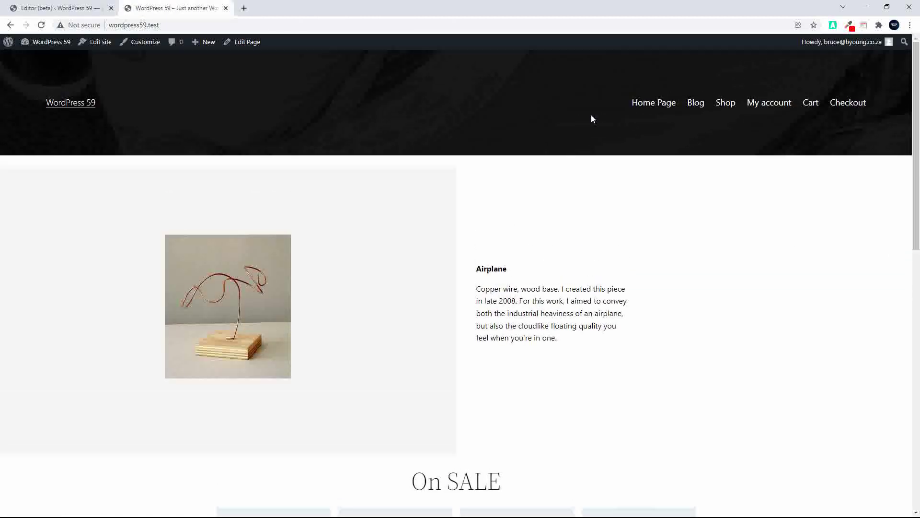
click(727, 106)
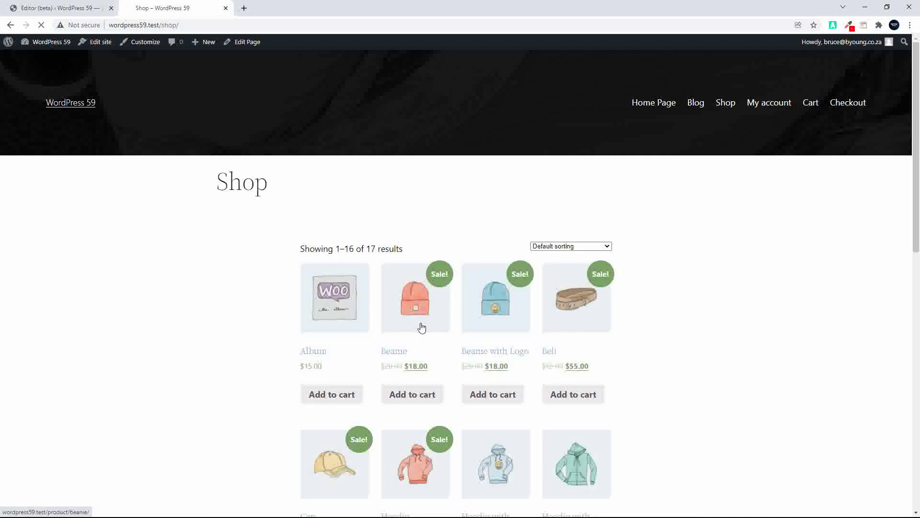
click(422, 327)
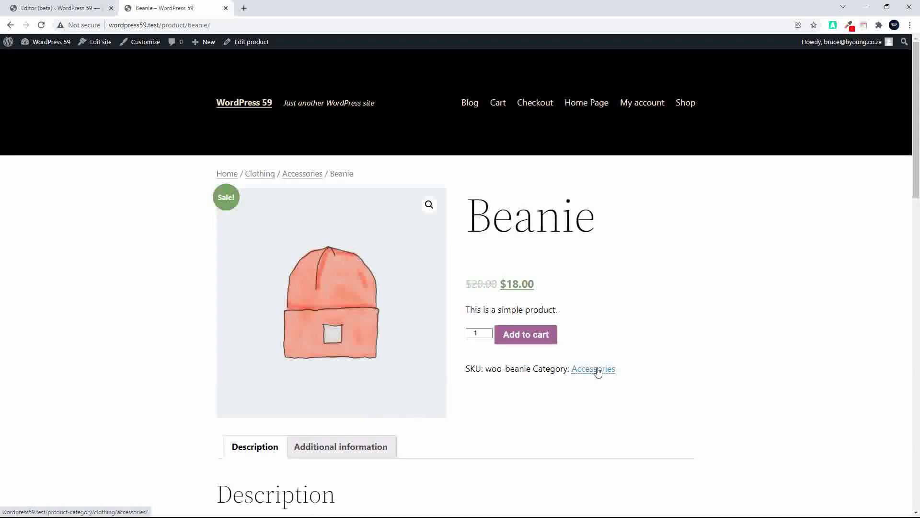
click(596, 370)
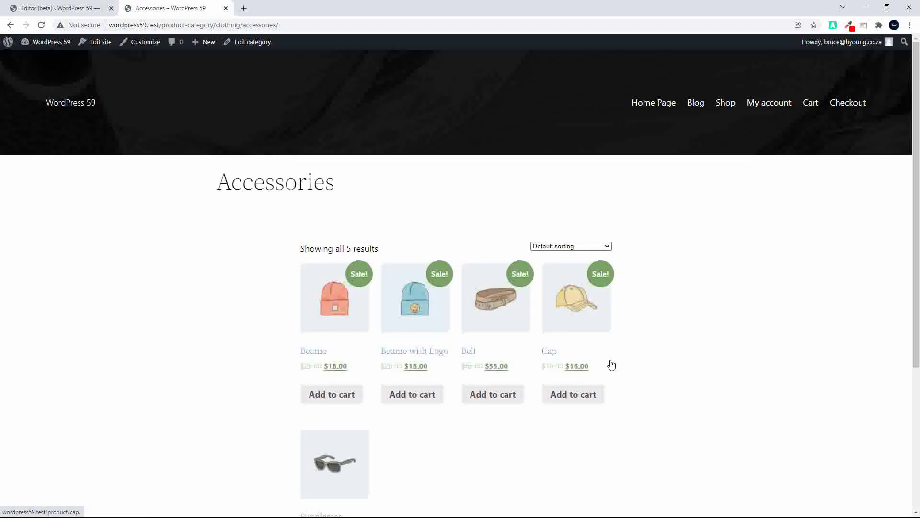
scroll(610, 363, down, 4)
scroll(610, 362, up, 4)
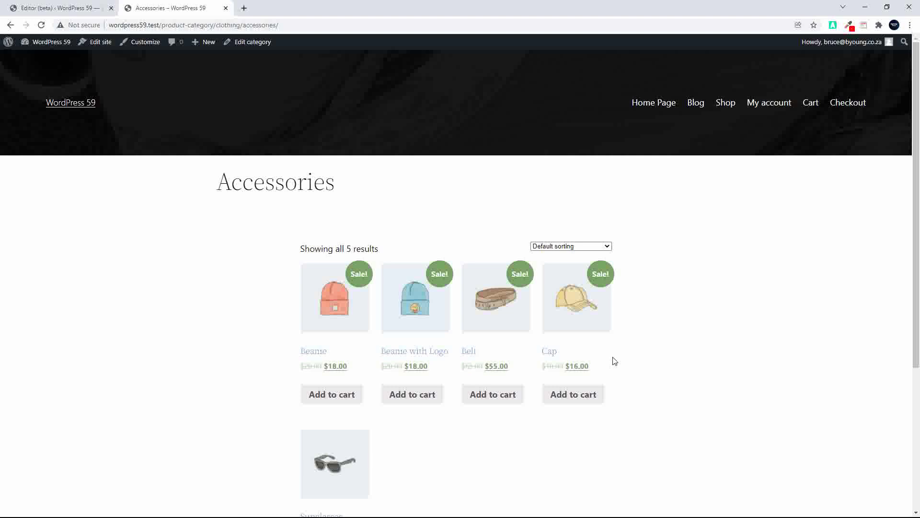
Step: Return to the site editor and open the WooCommerce Product Archive template from the template list
click(60, 6)
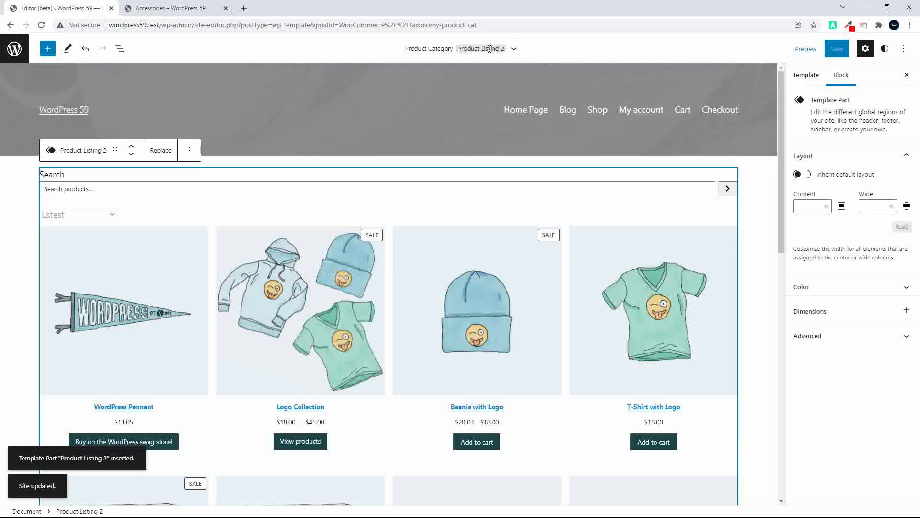
click(16, 52)
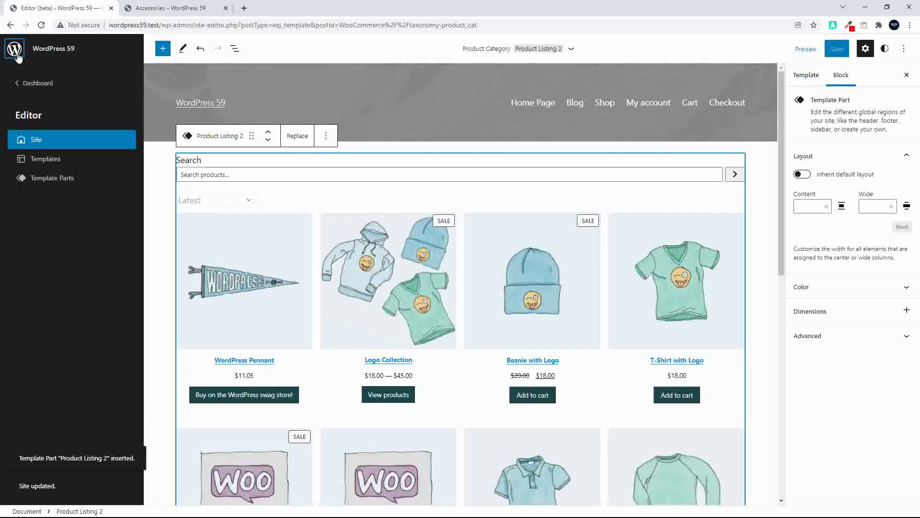
click(52, 162)
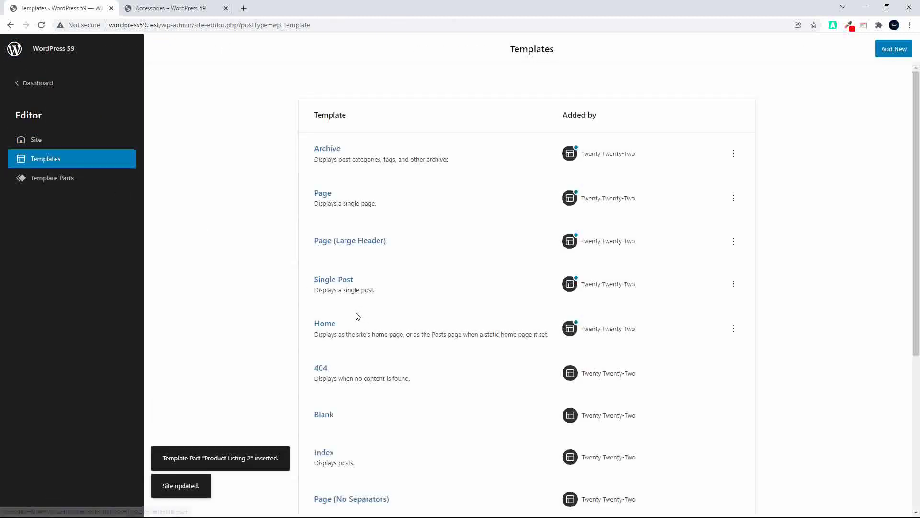
scroll(282, 345, down, 5)
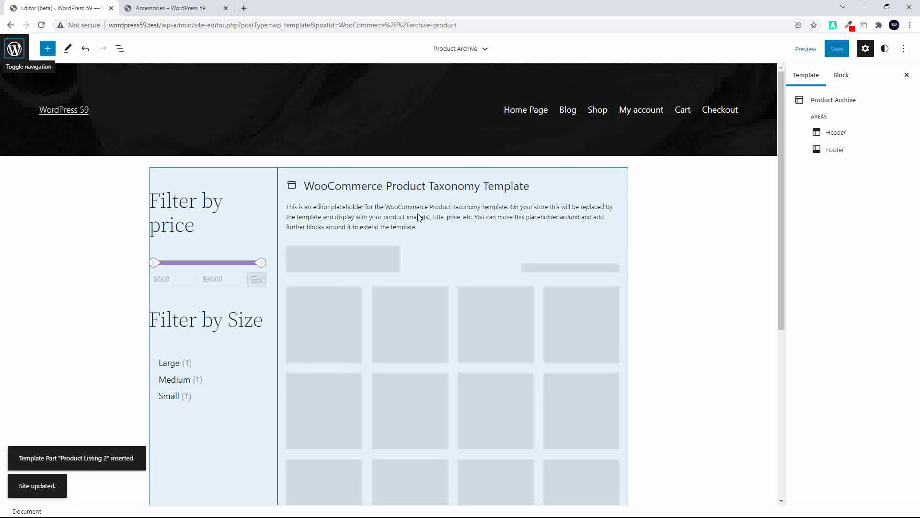
Step: Replace the Product Listing part in the Product Archive template with Product Listing 2 and save the template
click(419, 219)
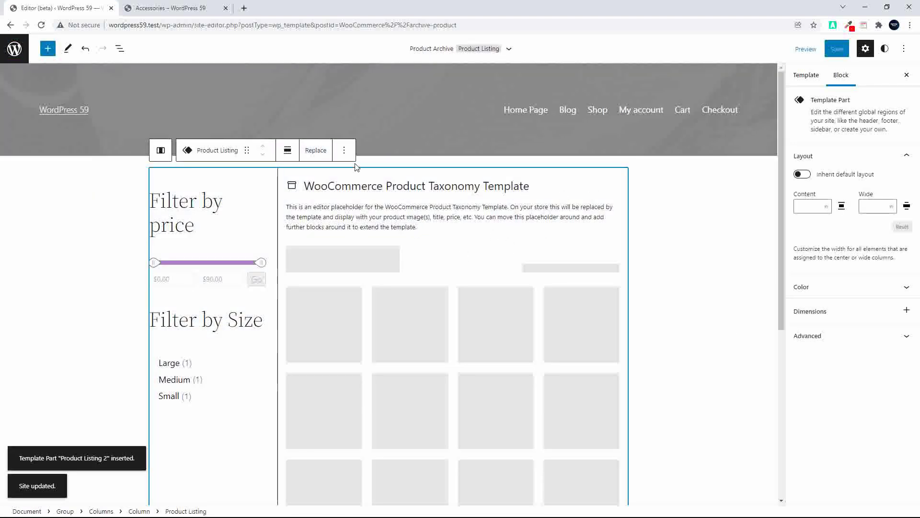
click(316, 150)
click(353, 285)
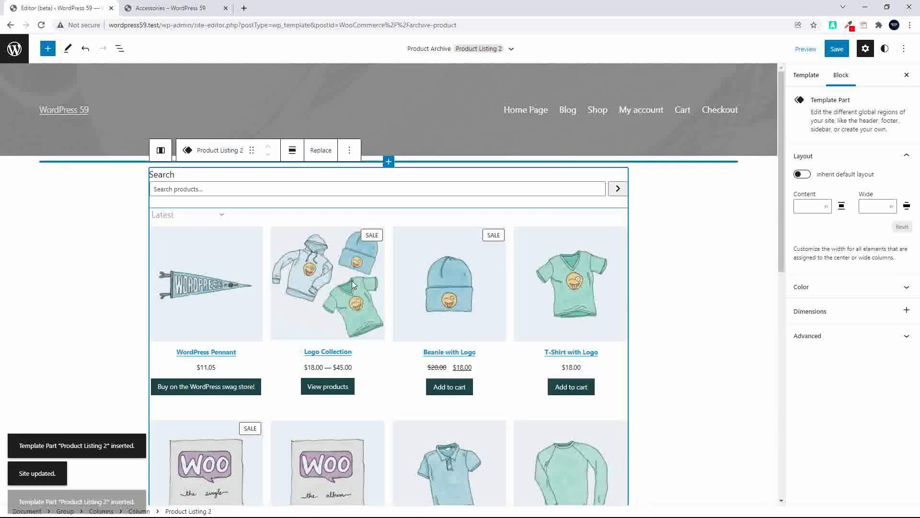
click(843, 49)
click(845, 49)
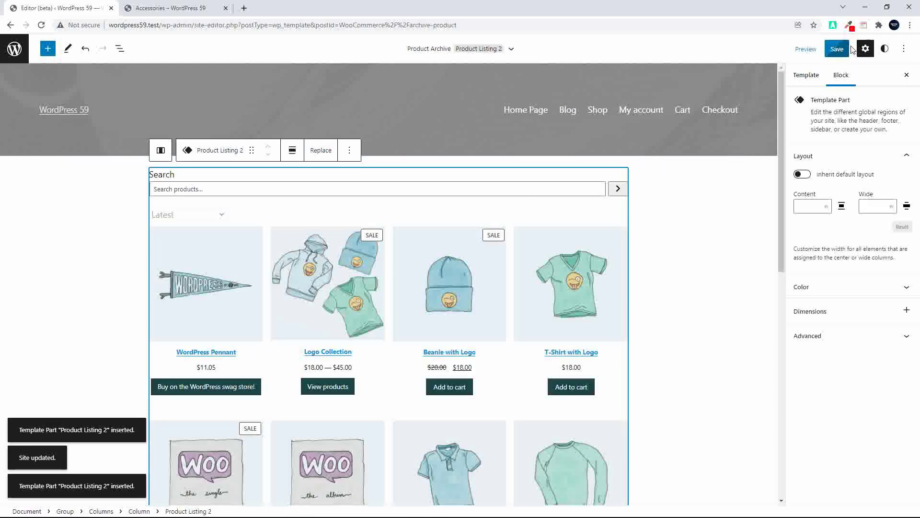
Step: Reload the storefront's Accessories category page and open the Shop page to check which listing layout they use
click(175, 8)
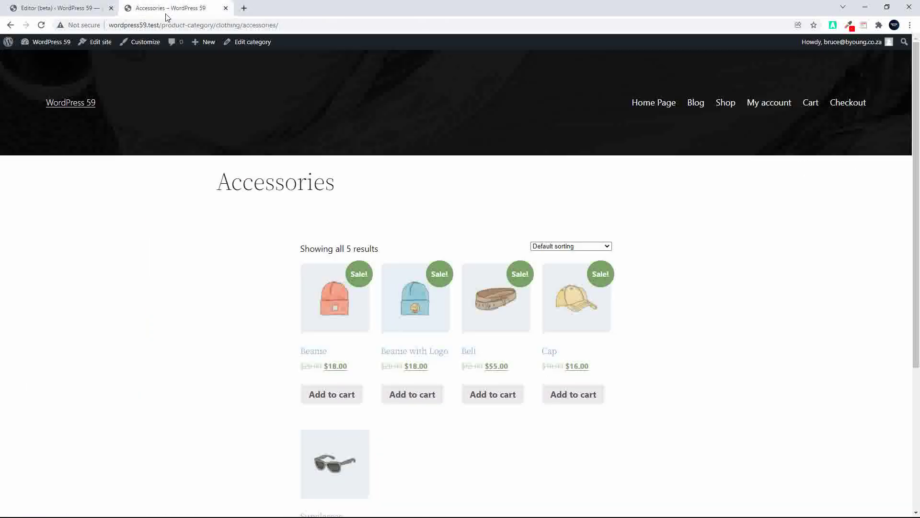
click(43, 26)
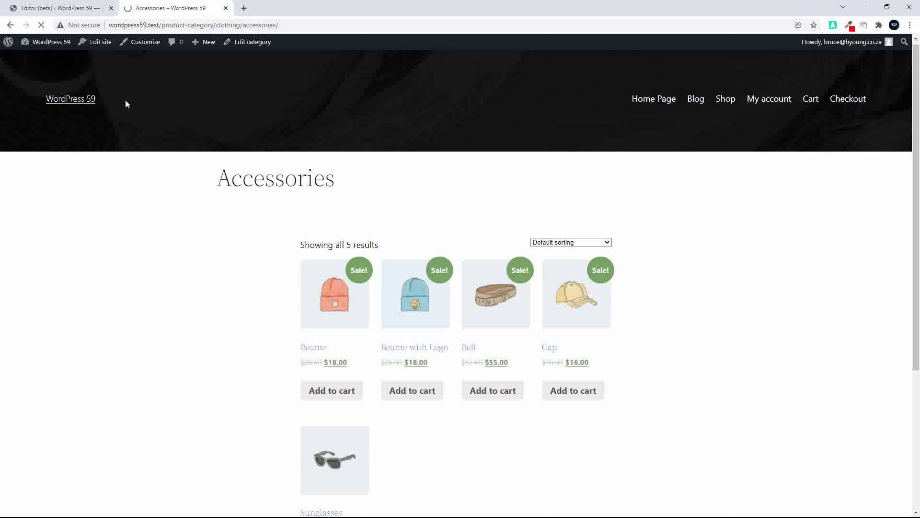
click(44, 27)
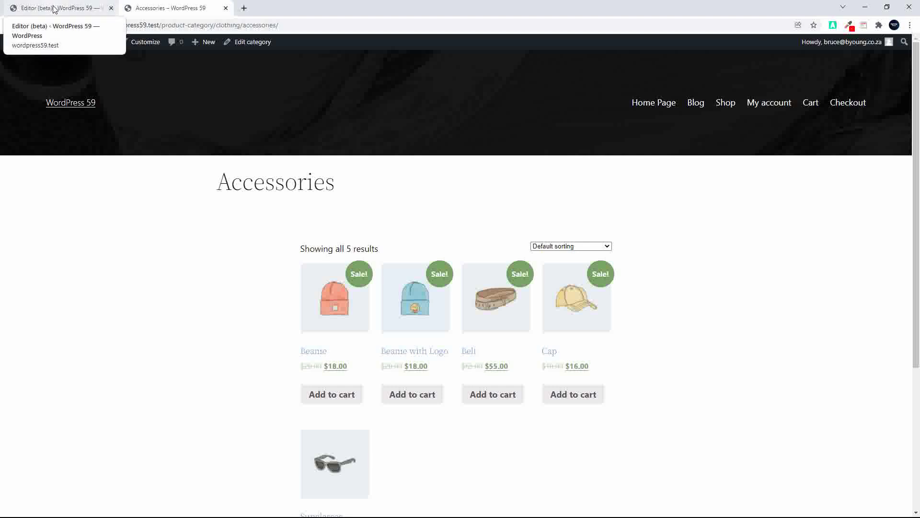
click(732, 108)
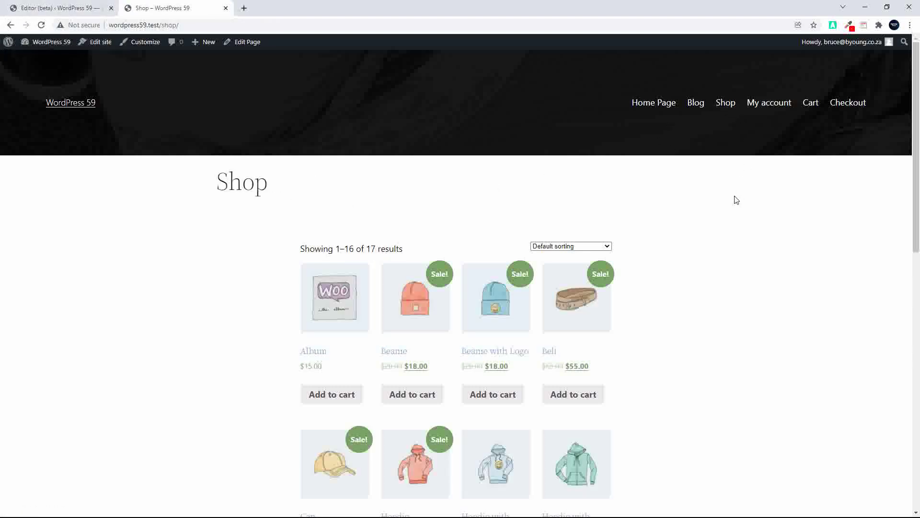
scroll(735, 200, down, 10)
scroll(736, 200, up, 10)
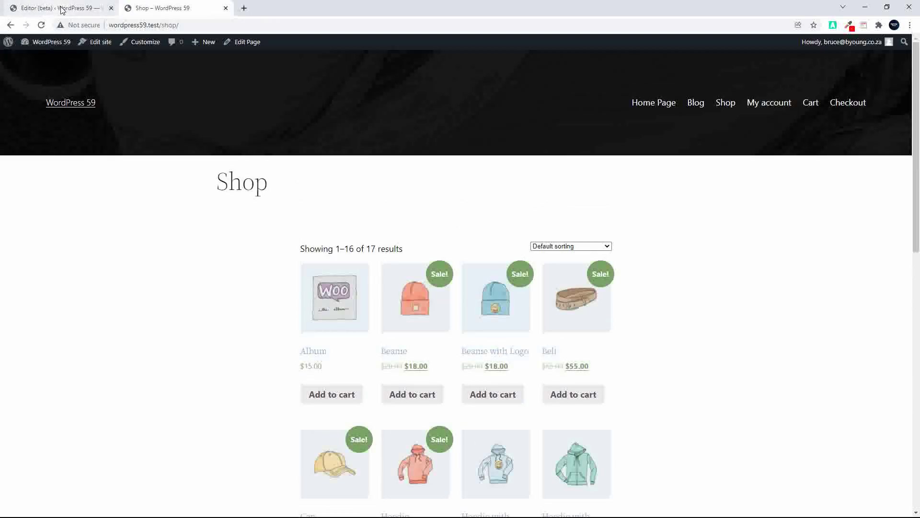
Step: Return to the site editor and open the WooCommerce Product Tag template from the template list
click(61, 9)
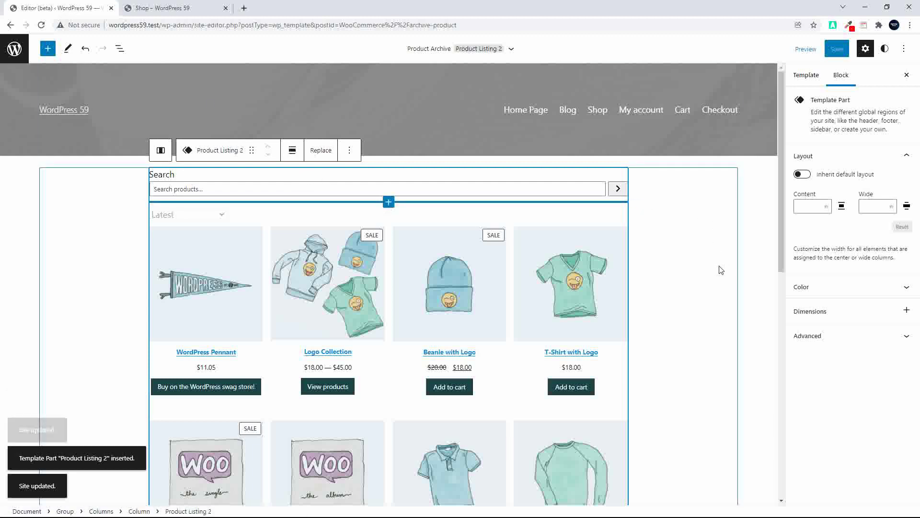
click(15, 48)
click(45, 157)
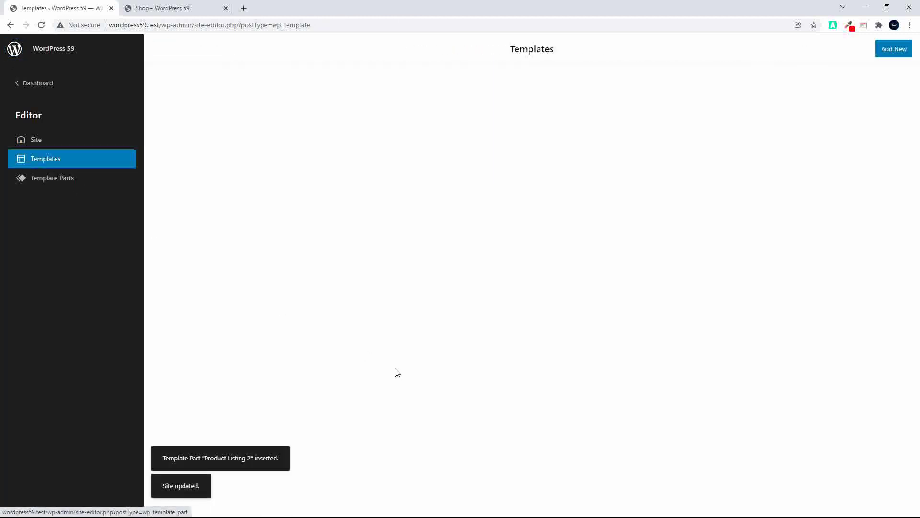
scroll(396, 372, down, 5)
scroll(396, 372, up, 5)
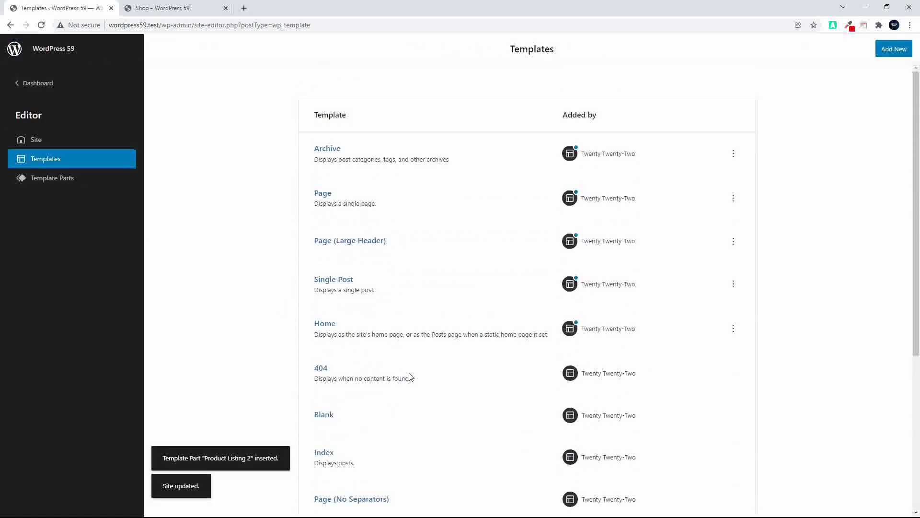
scroll(412, 377, down, 5)
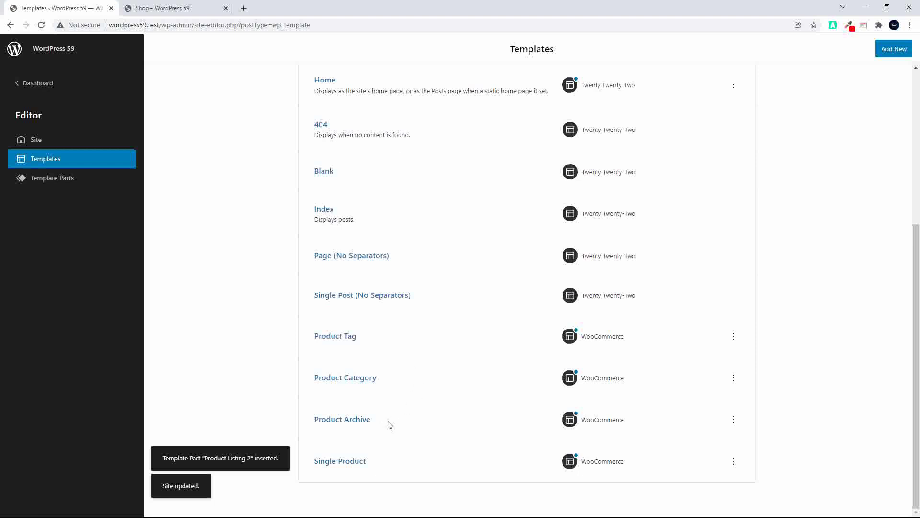
click(338, 336)
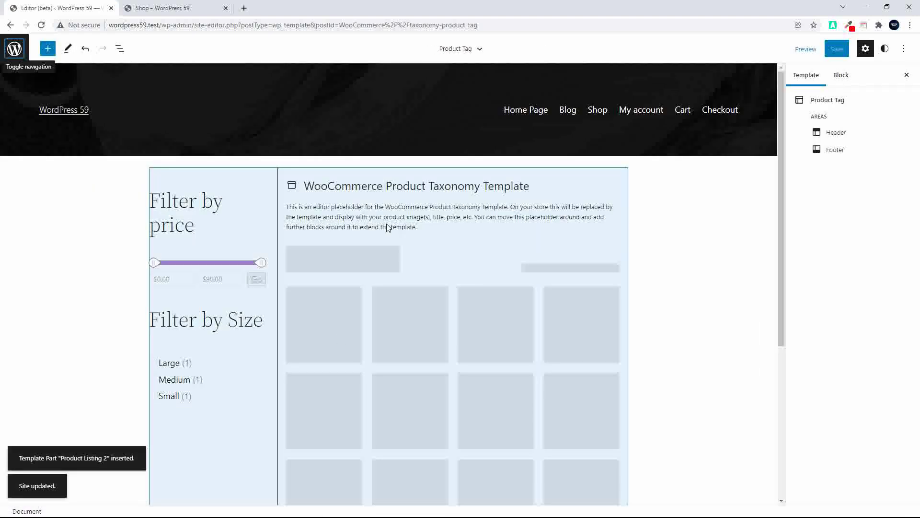
Step: Replace the Product Listing part in the Product Tag template with Product Listing 2 and start saving the template
click(389, 227)
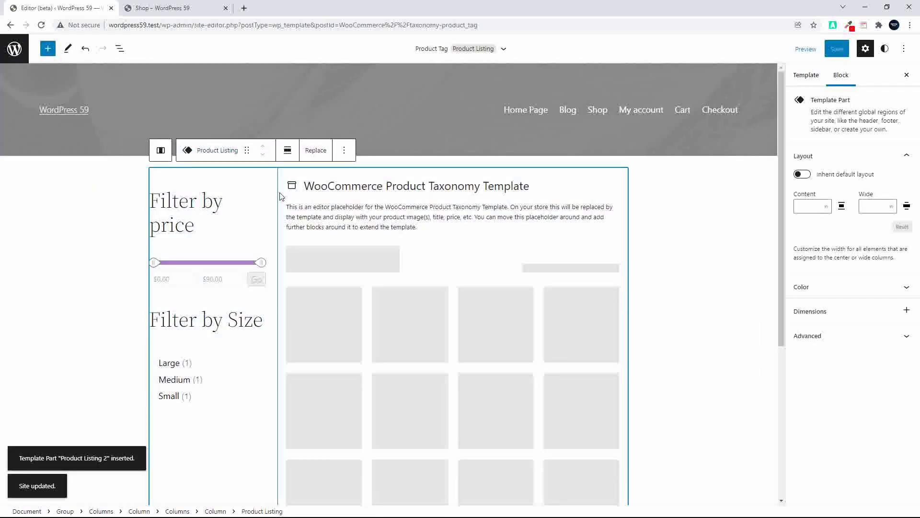
click(315, 151)
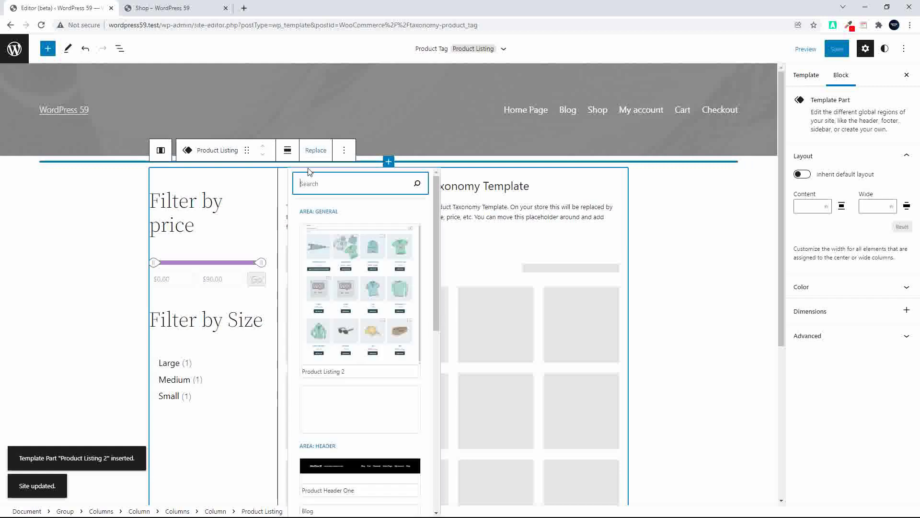
click(355, 282)
click(838, 51)
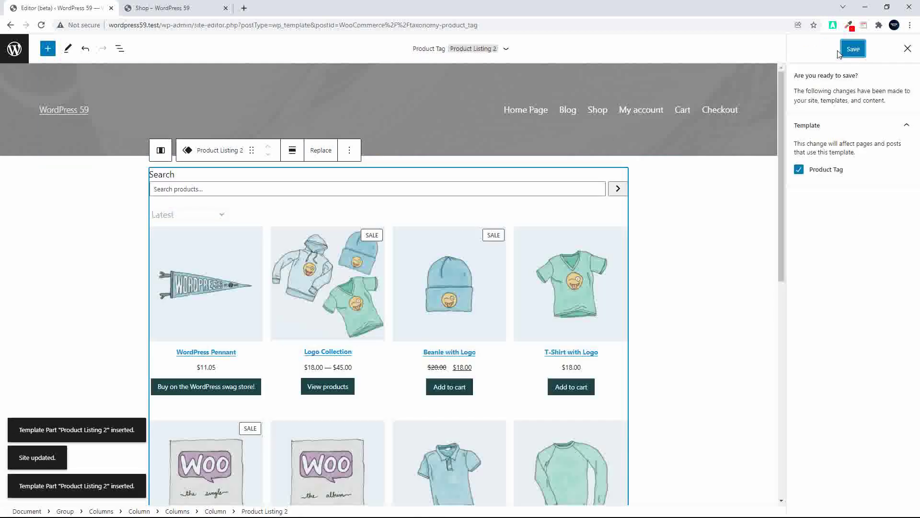
Step: Reload the storefront's Shop page to check its layout, and return to the site editor
click(172, 8)
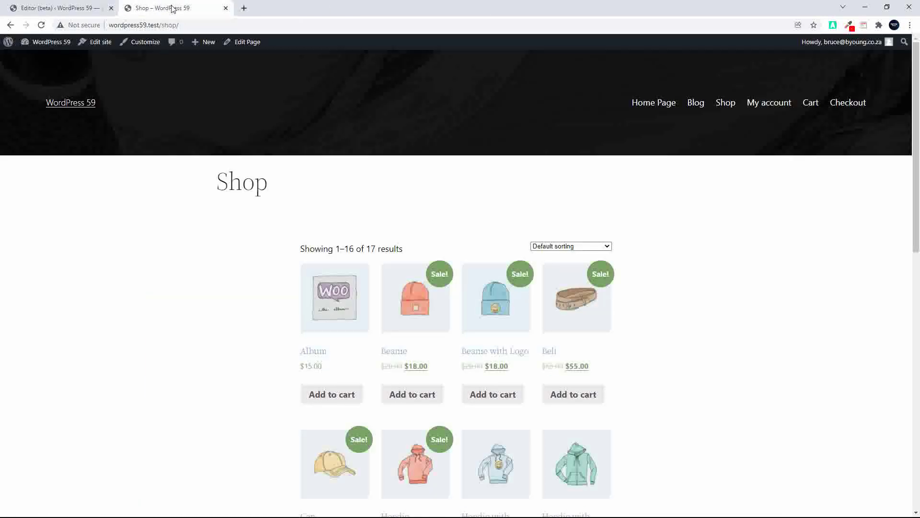
click(42, 26)
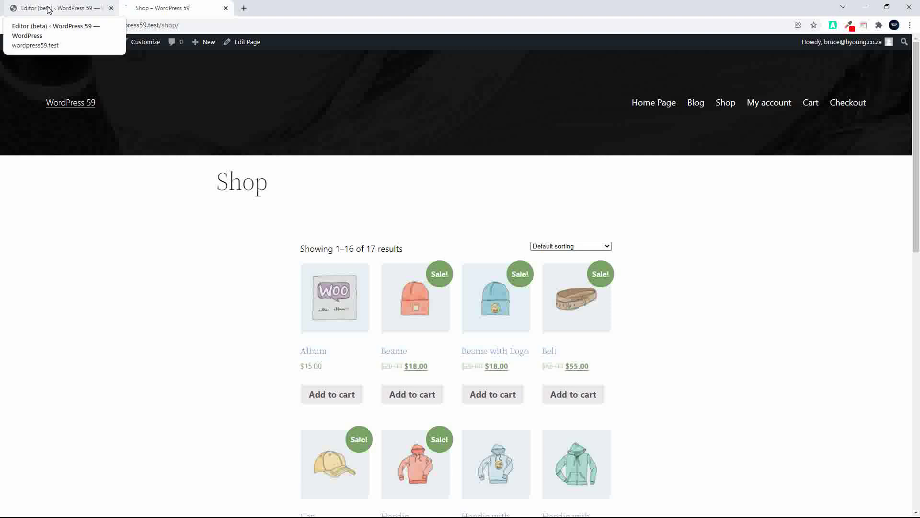
click(48, 10)
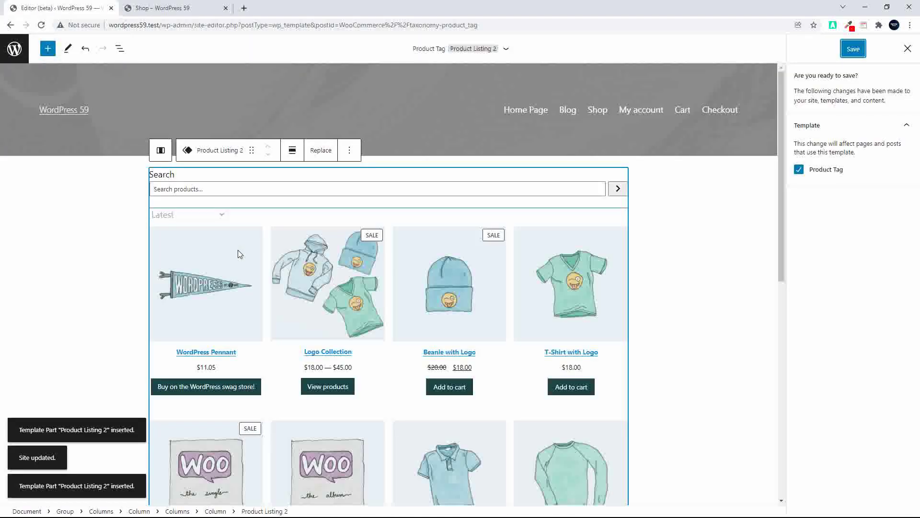
Step: Open the Twenty Twenty-Two Page template from the template list
click(14, 50)
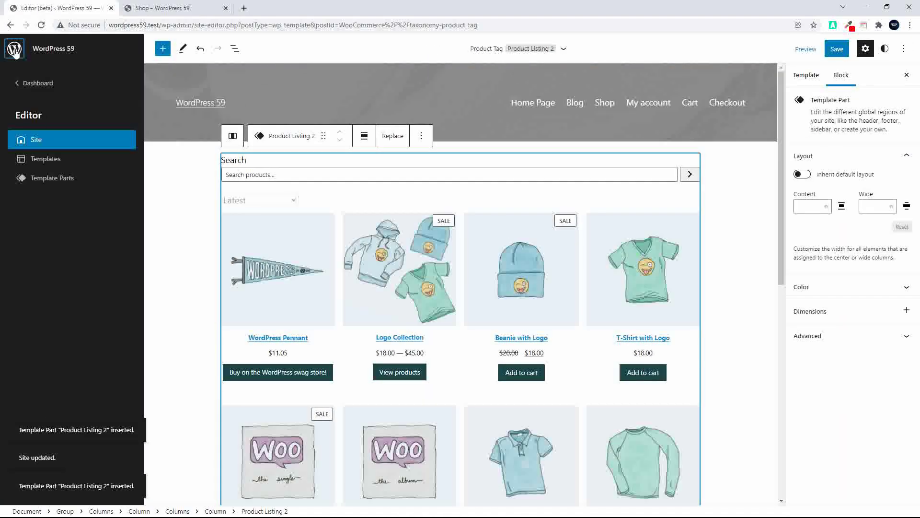
click(44, 160)
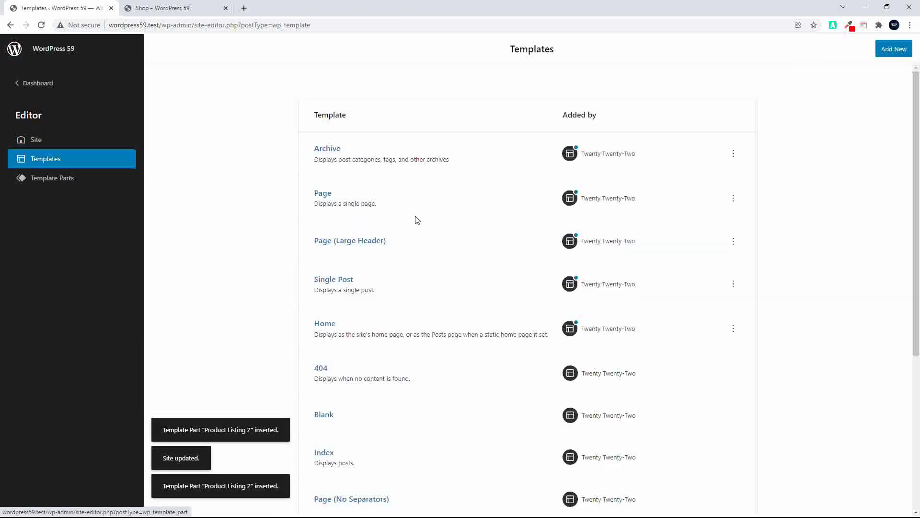
click(324, 196)
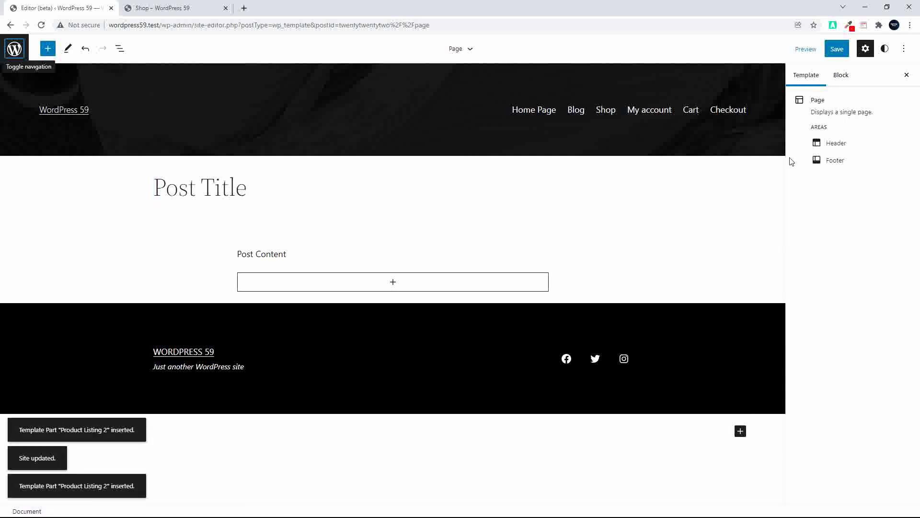
Step: Add a Template Part block to the Page template and choose the existing Product Listing part for it
click(48, 49)
text(temp)
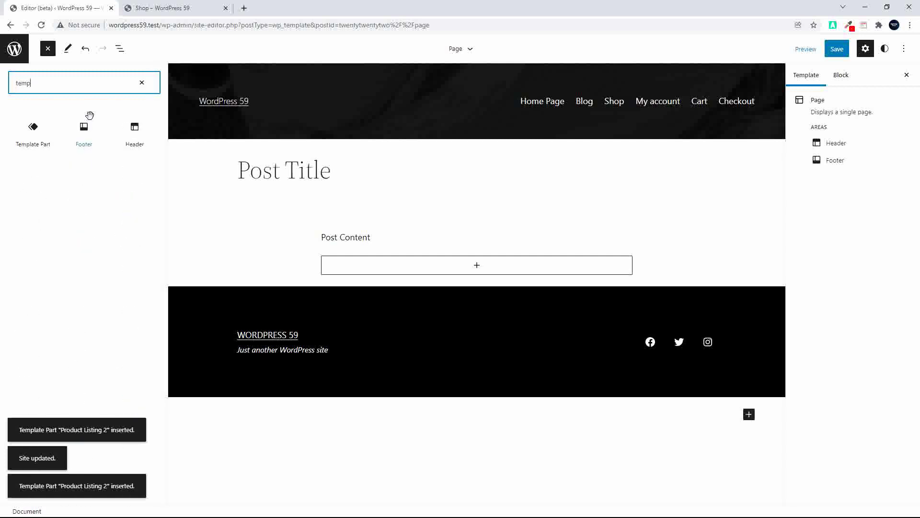
click(34, 130)
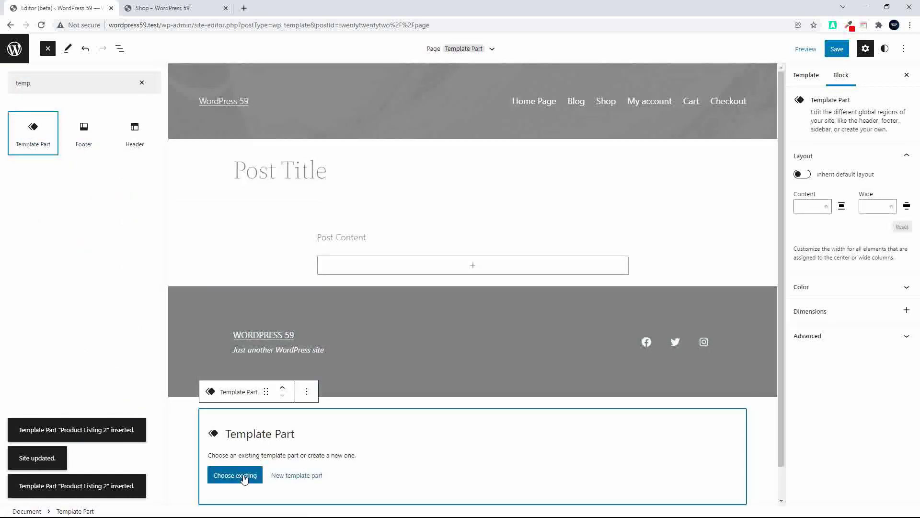
click(235, 475)
scroll(260, 459, down, 1)
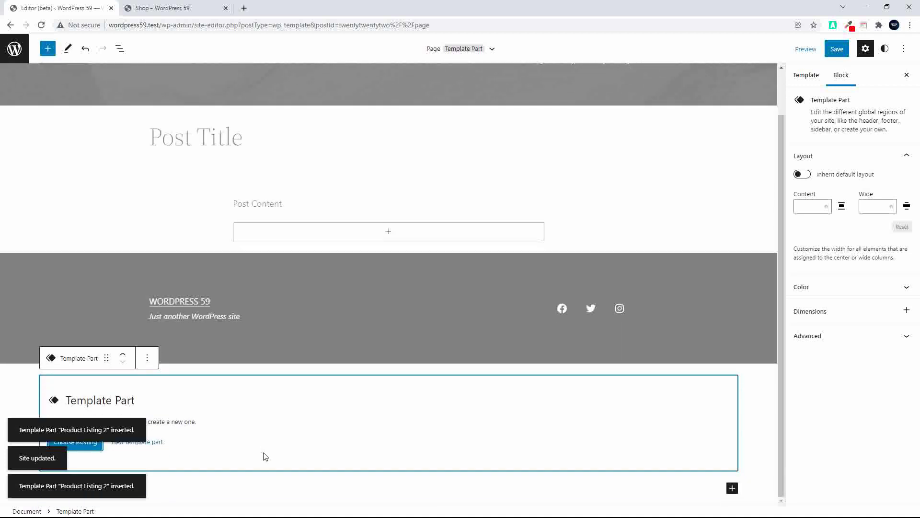
click(98, 461)
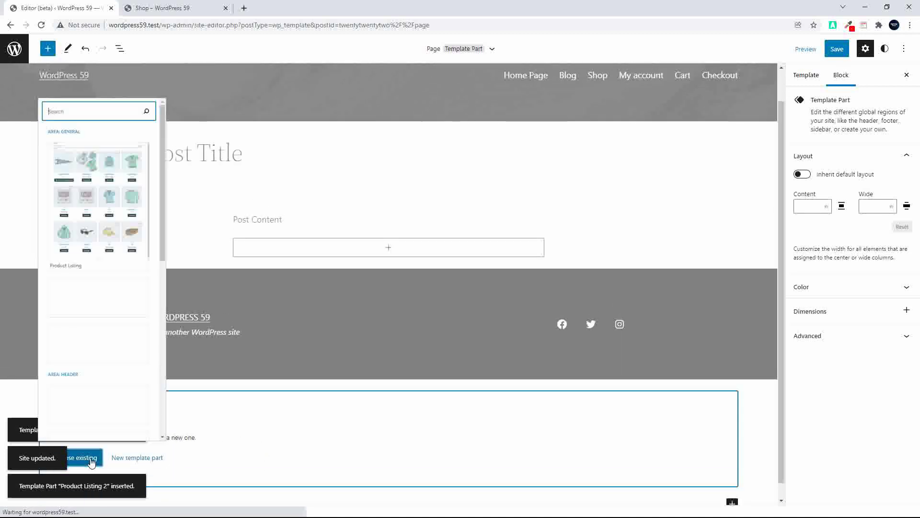
click(113, 145)
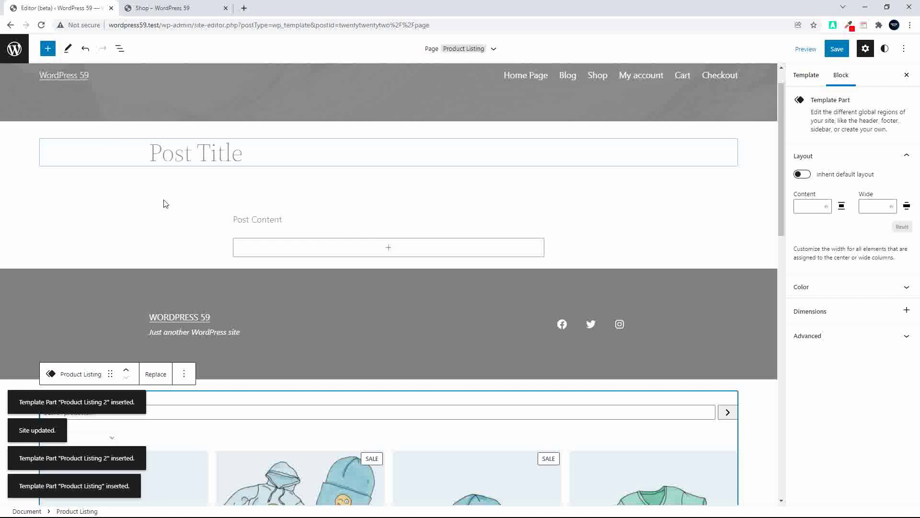
Step: Move the Product Listing part directly below Header Green in the block list and save the Product Tag and Page templates
click(121, 50)
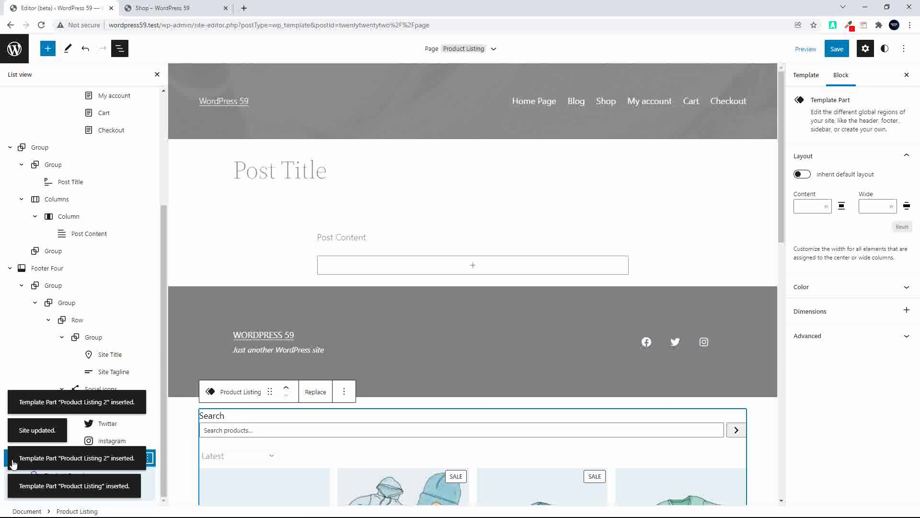
drag(6, 461, 76, 307)
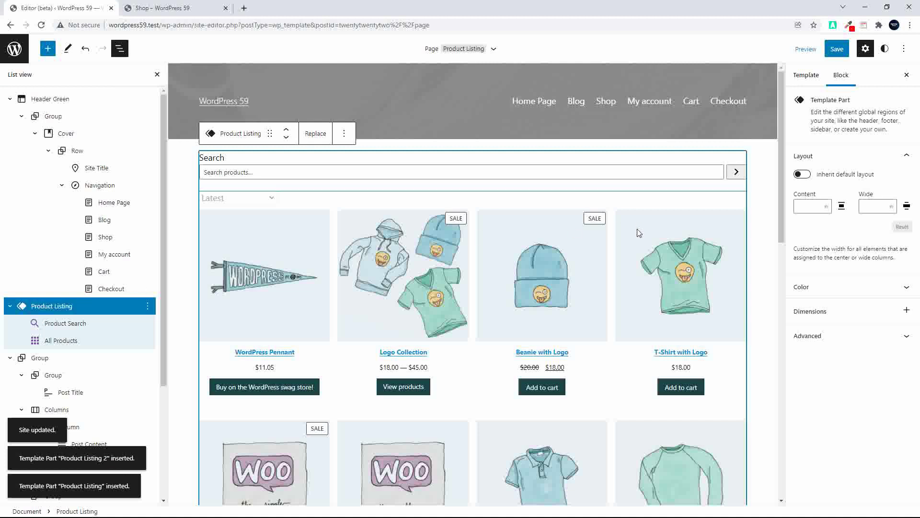
click(837, 48)
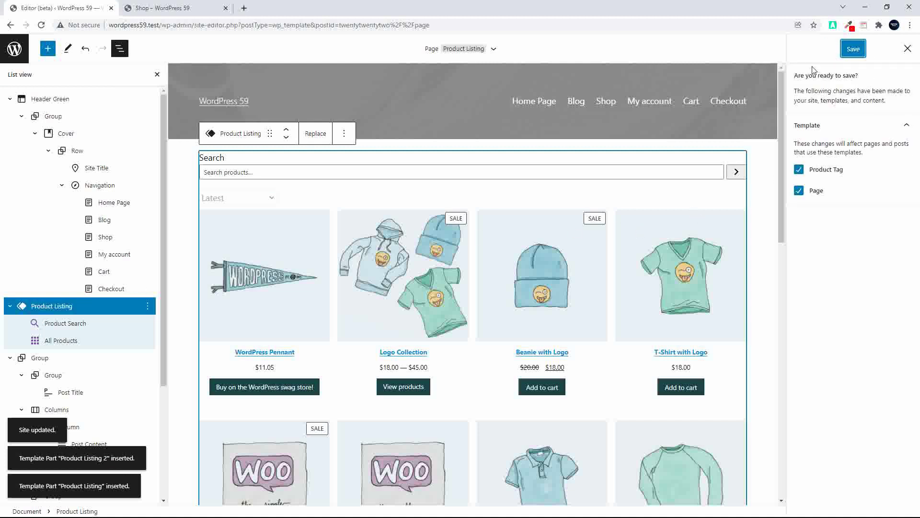
click(856, 50)
Step: Reload the storefront's Shop page and examine where the product listing sits relative to the Shop title and content
click(158, 8)
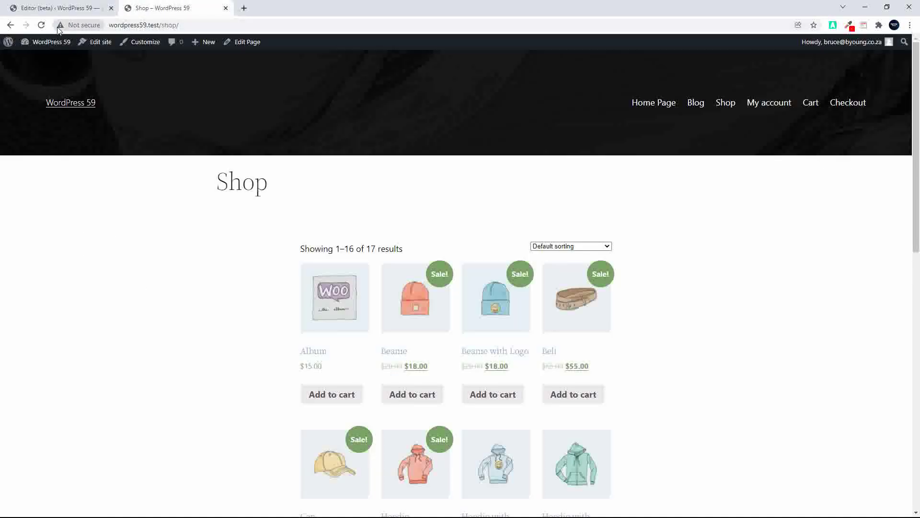
click(41, 26)
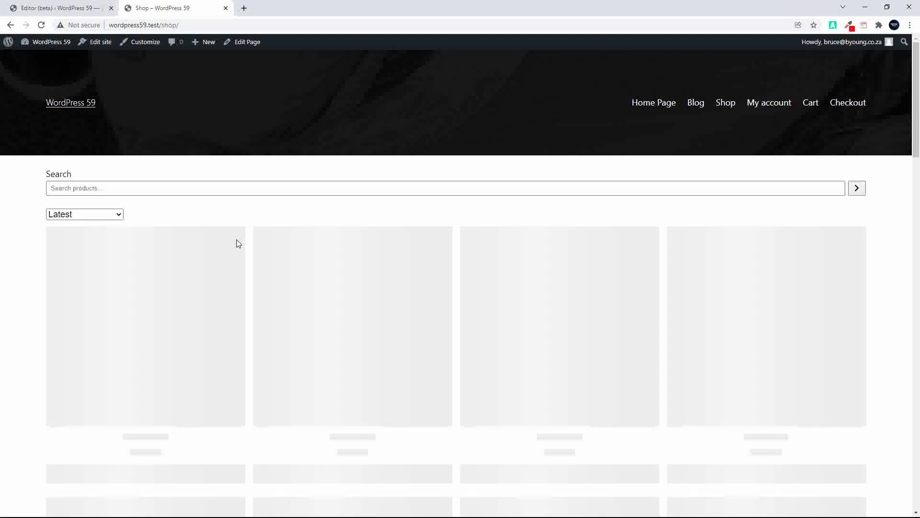
scroll(237, 244, down, 10)
scroll(239, 245, down, 5)
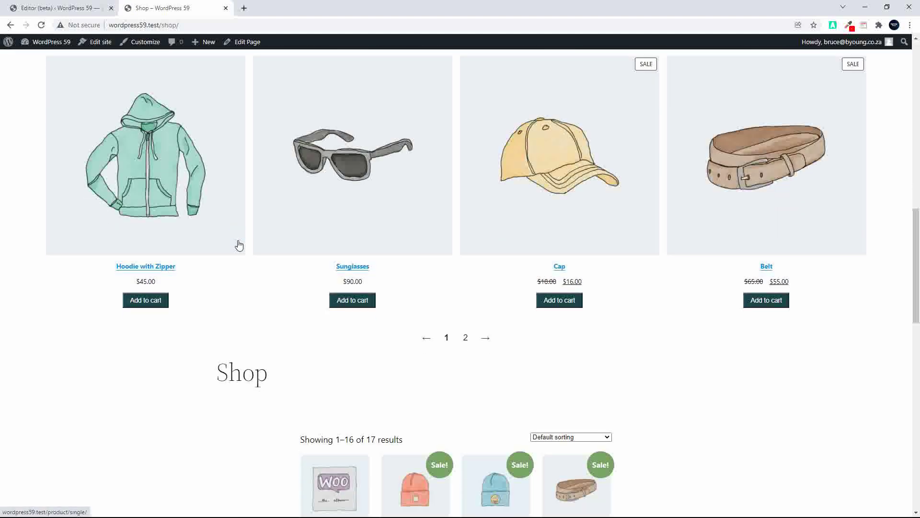
scroll(238, 245, up, 20)
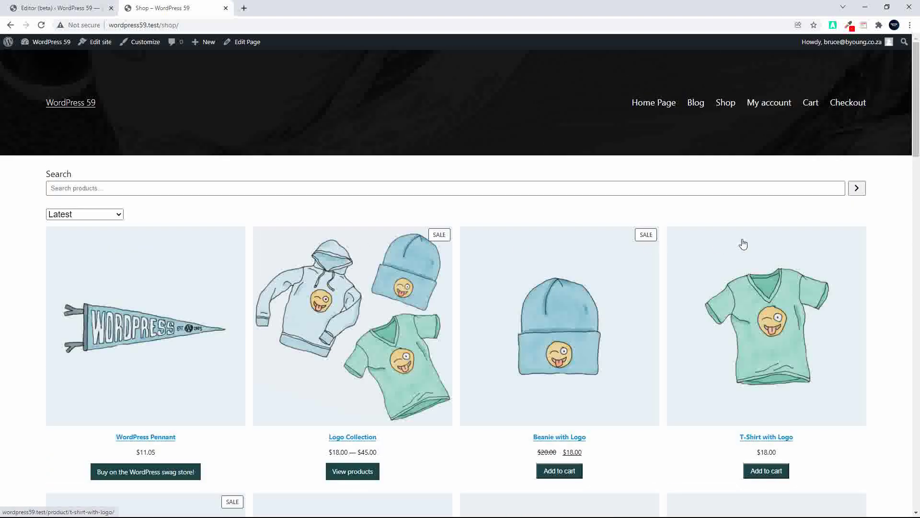
Step: Check the storefront's Home Page, Blog and My account pages for the product listing inserted through the Page template
click(655, 106)
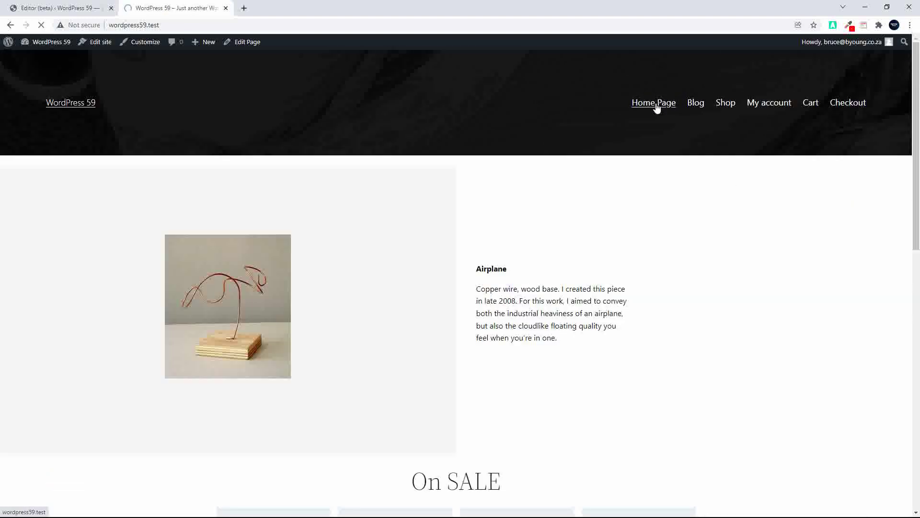
click(698, 106)
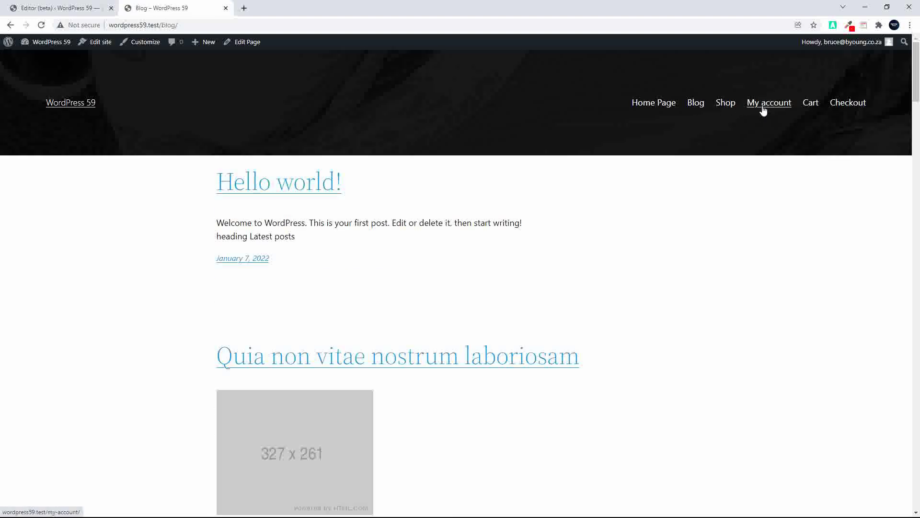
click(764, 111)
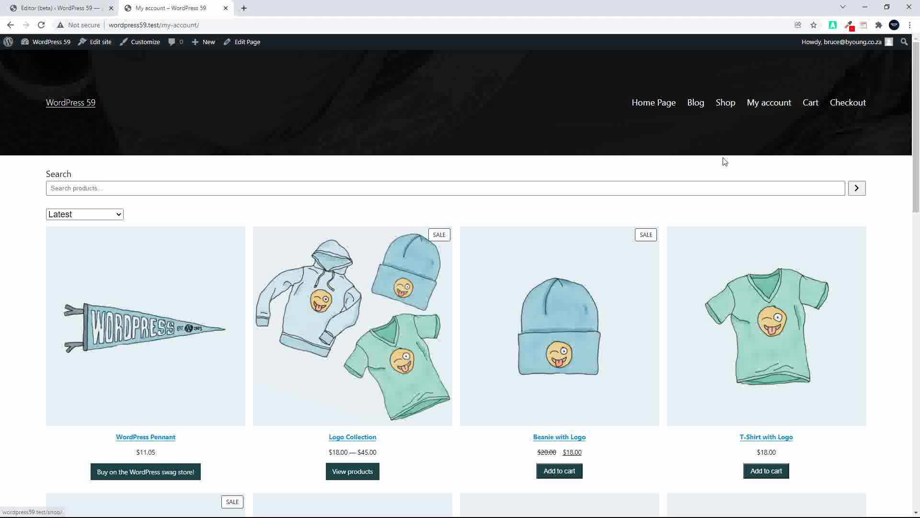
scroll(724, 159, down, 10)
scroll(725, 162, up, 10)
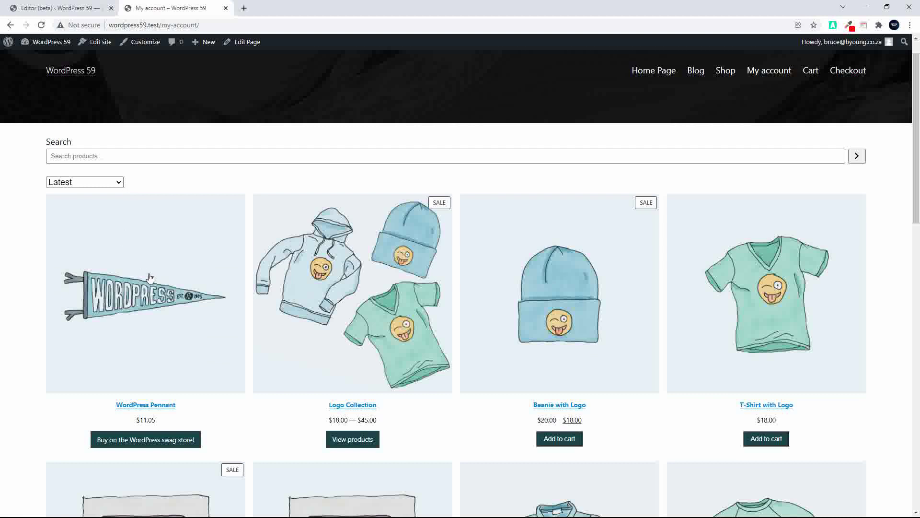
Step: Search the store's products for "beanie" from the product listing's search field and look through the results page
click(86, 156)
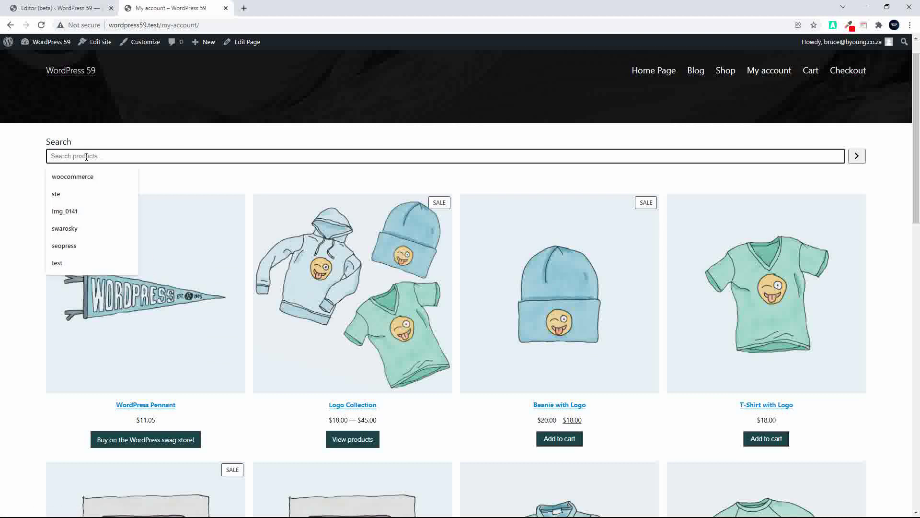
text(beNI)
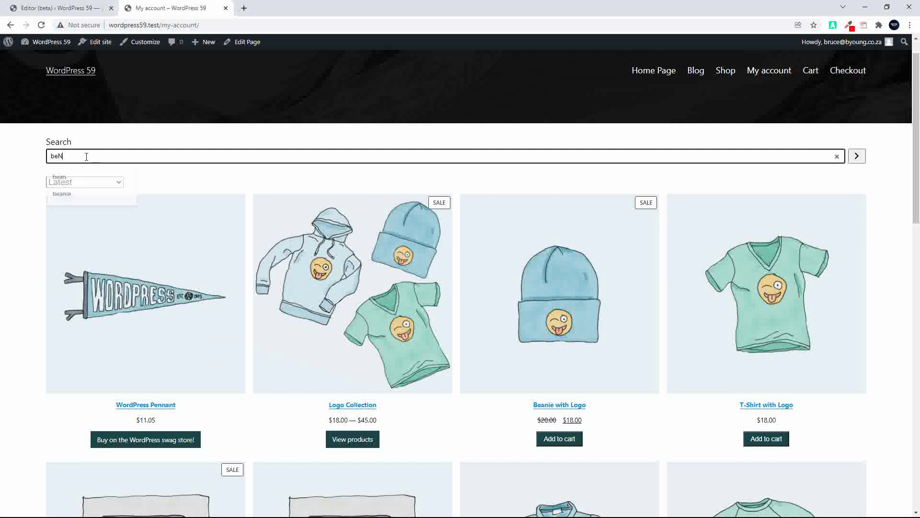
key(BackSpace)
key(BackSpace)
key(BackSpace)
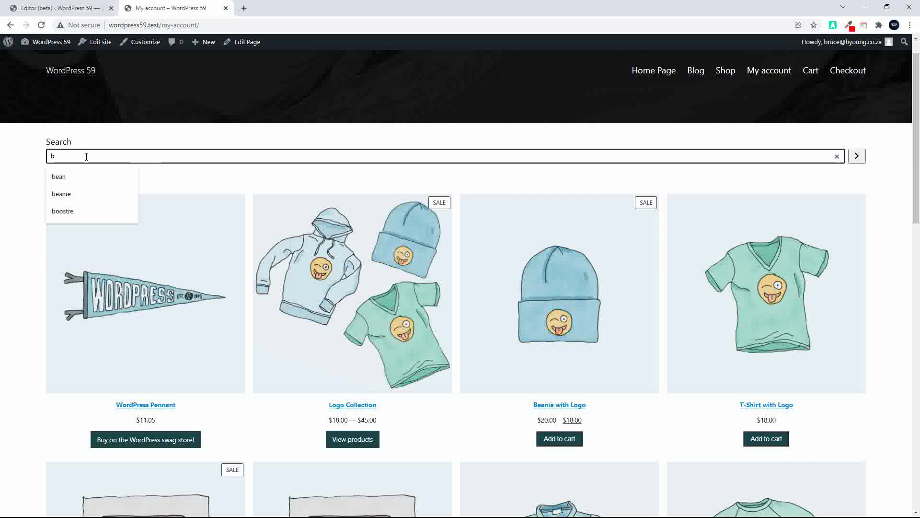
text(eanie)
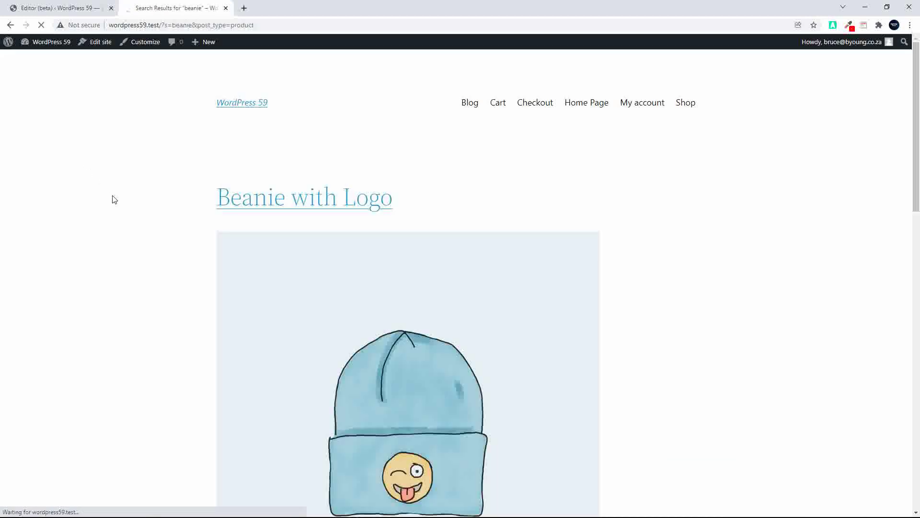
scroll(359, 413, down, 15)
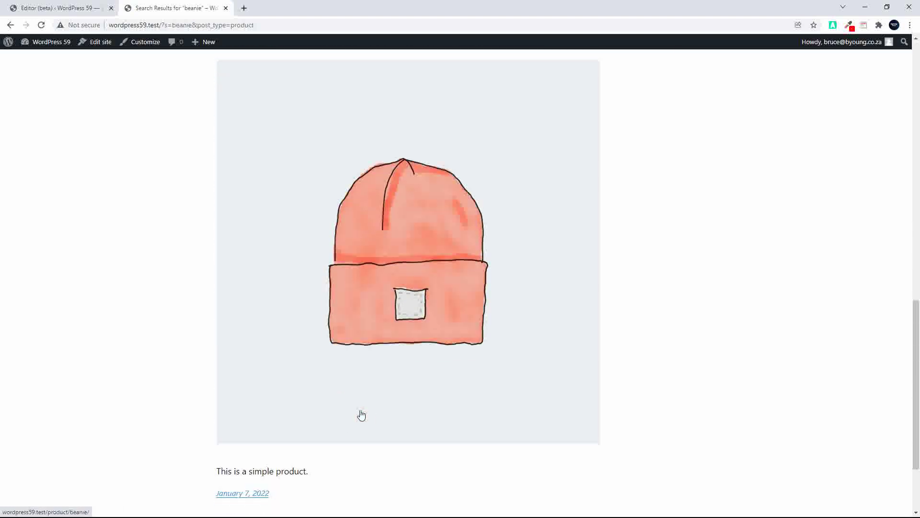
scroll(361, 417, up, 15)
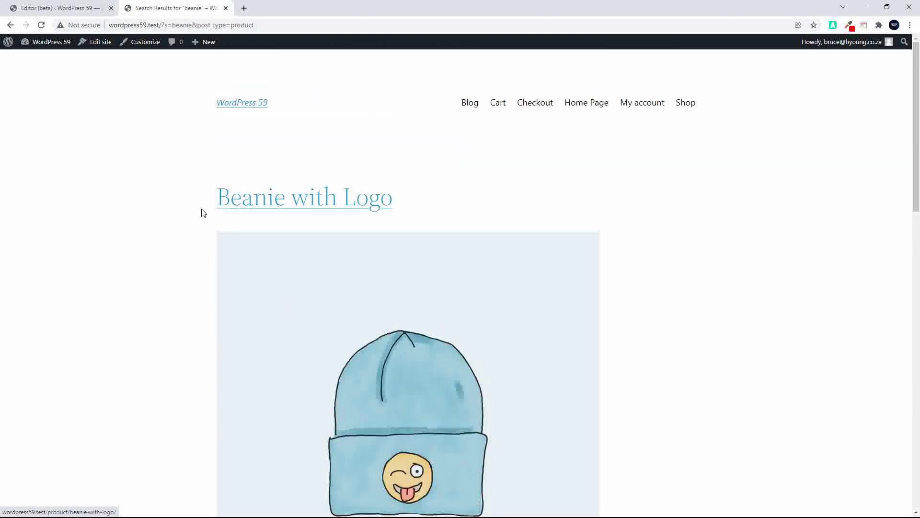
Step: Return to the My account page and compare how the product listing is placed there with the Blog and Shop pages
click(10, 25)
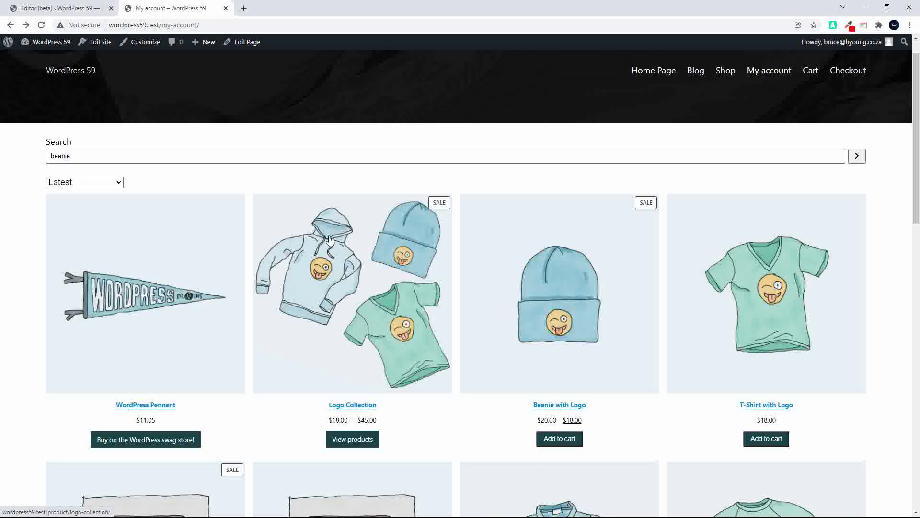
scroll(440, 256, down, 10)
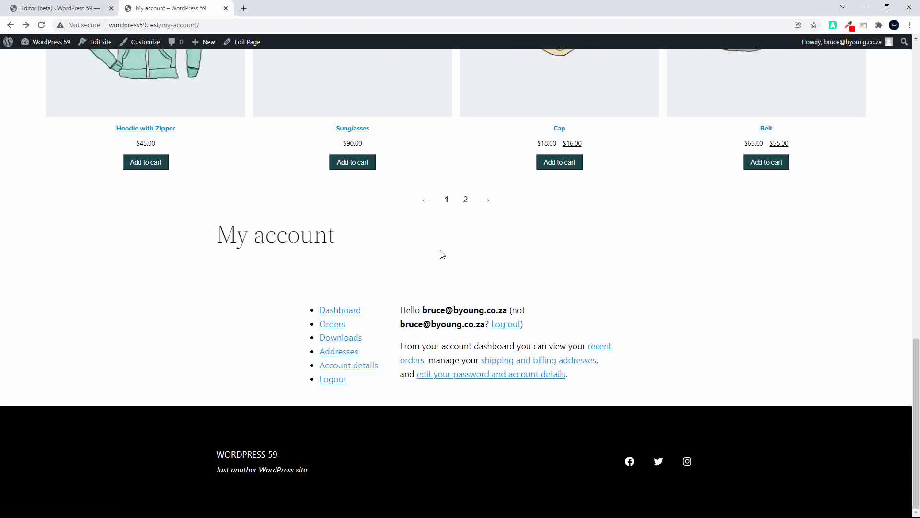
scroll(442, 254, up, 10)
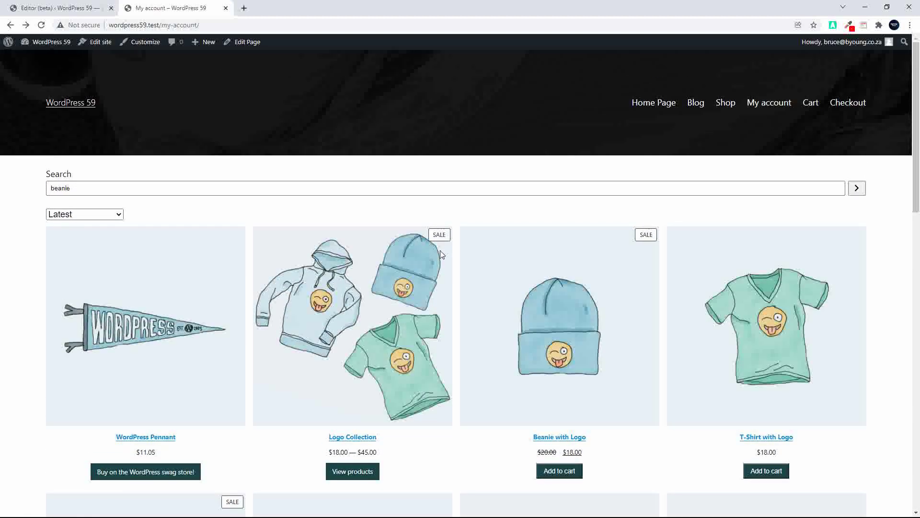
click(696, 104)
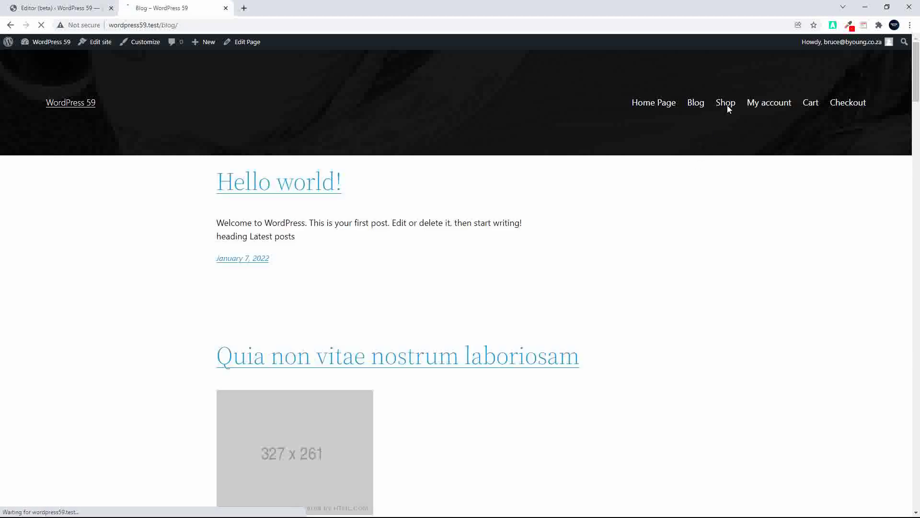
click(726, 104)
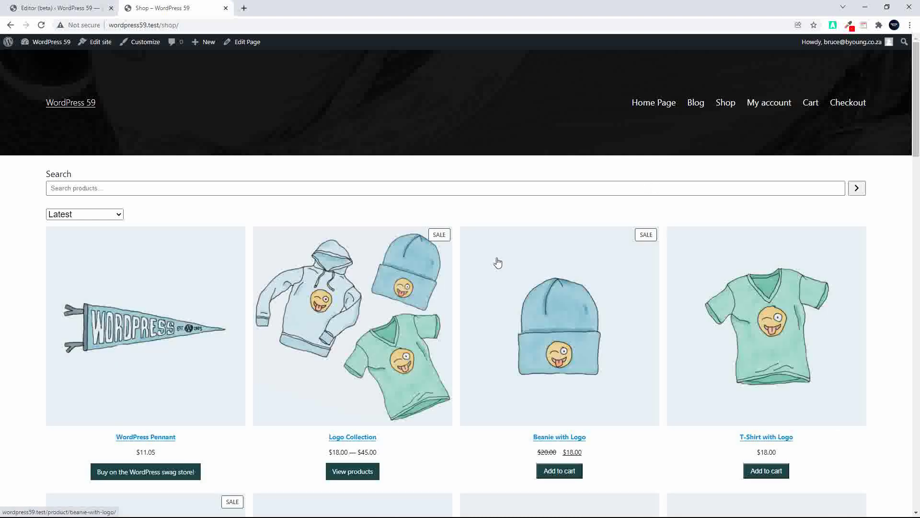
scroll(475, 289, down, 15)
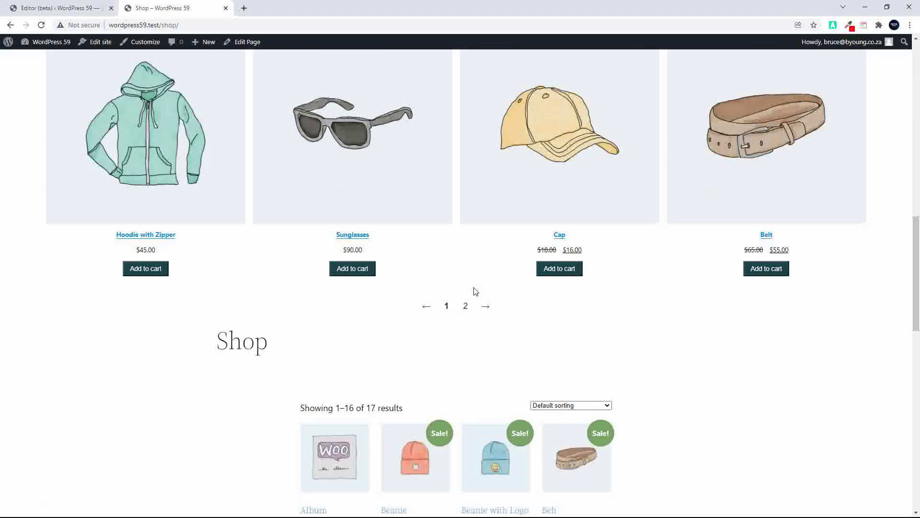
scroll(474, 291, up, 15)
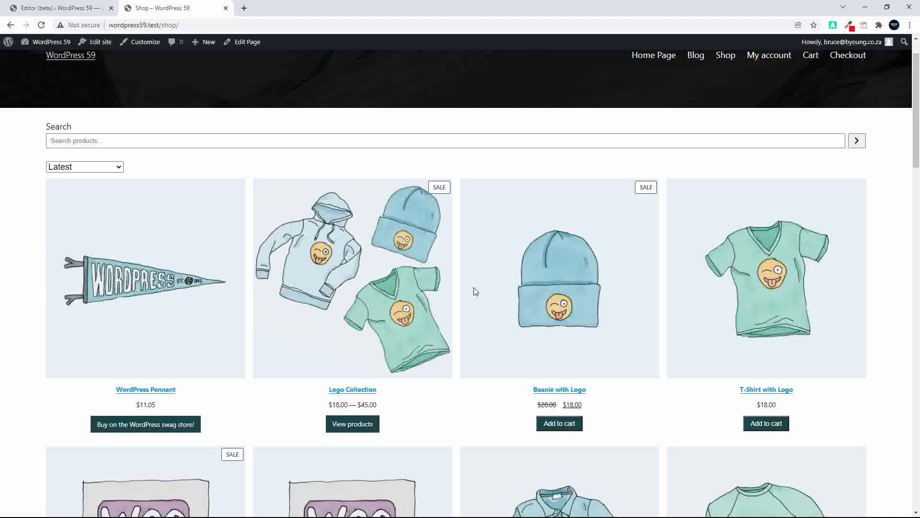
scroll(475, 291, up, 1)
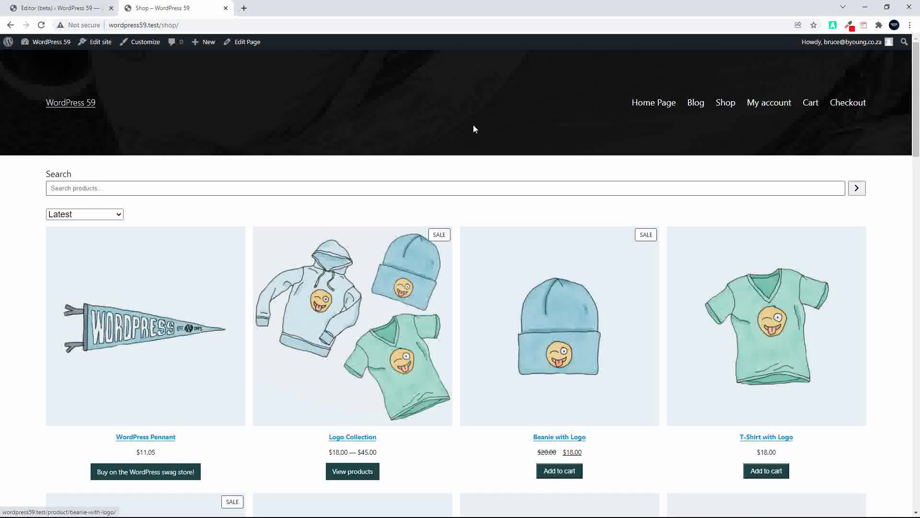
Step: Leave the Page template in the site editor and show the list of all theme templates
click(48, 8)
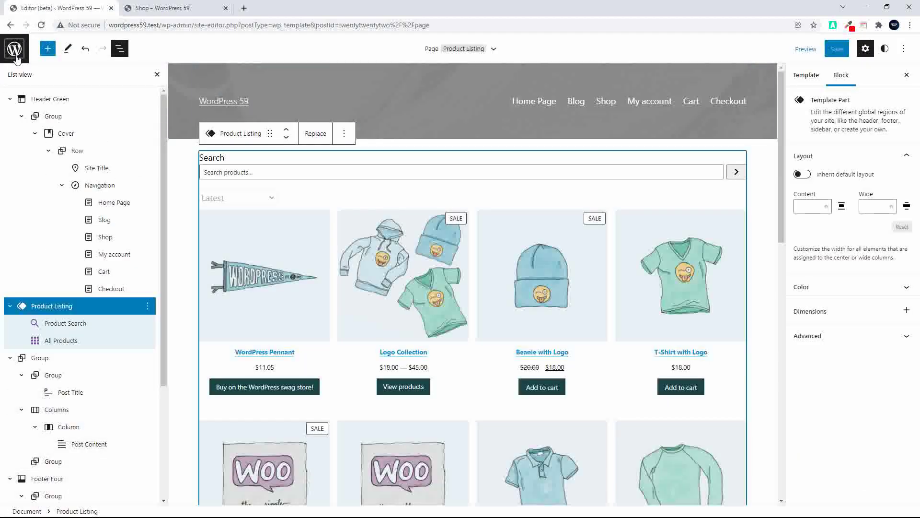
click(15, 49)
click(53, 178)
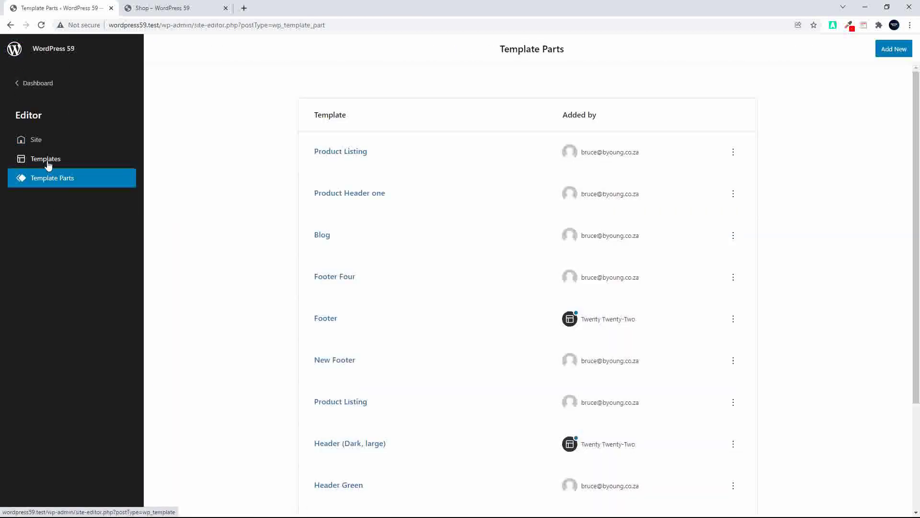
click(48, 162)
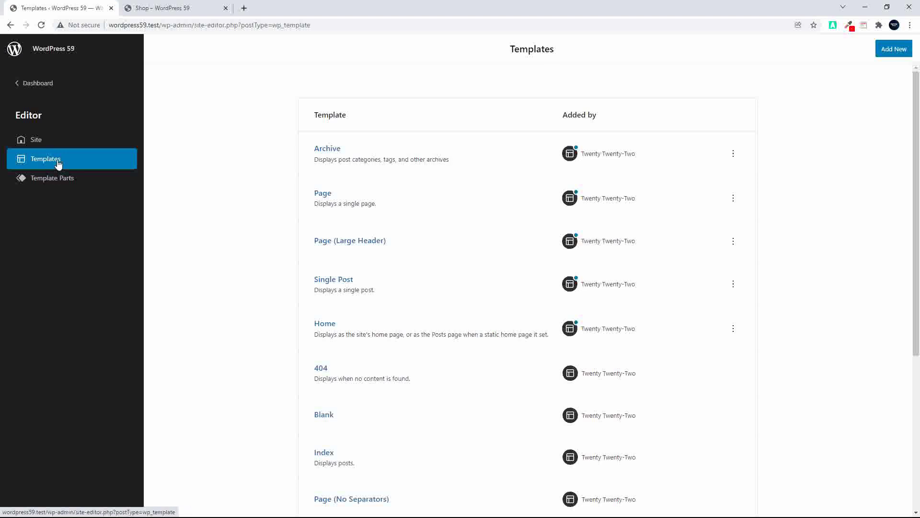
Step: View the storefront's Home Page and look over its content from the header through the product sections
click(177, 15)
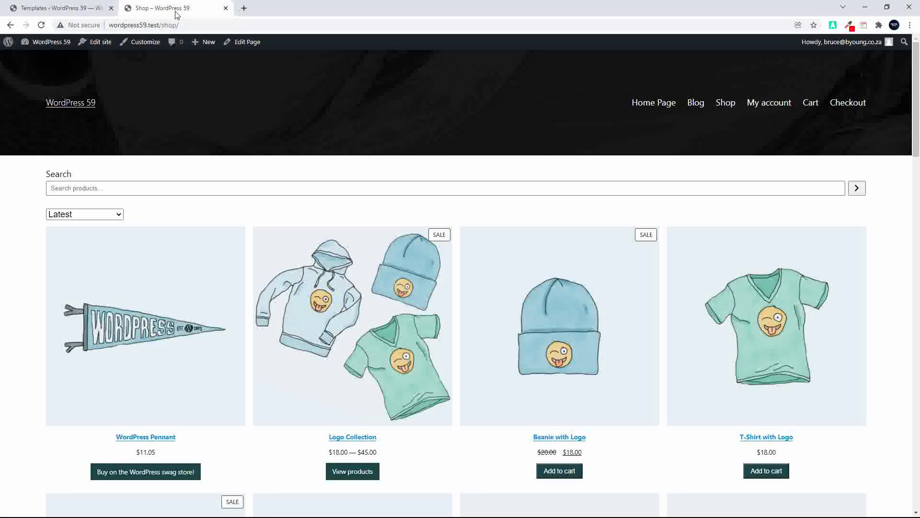
click(652, 104)
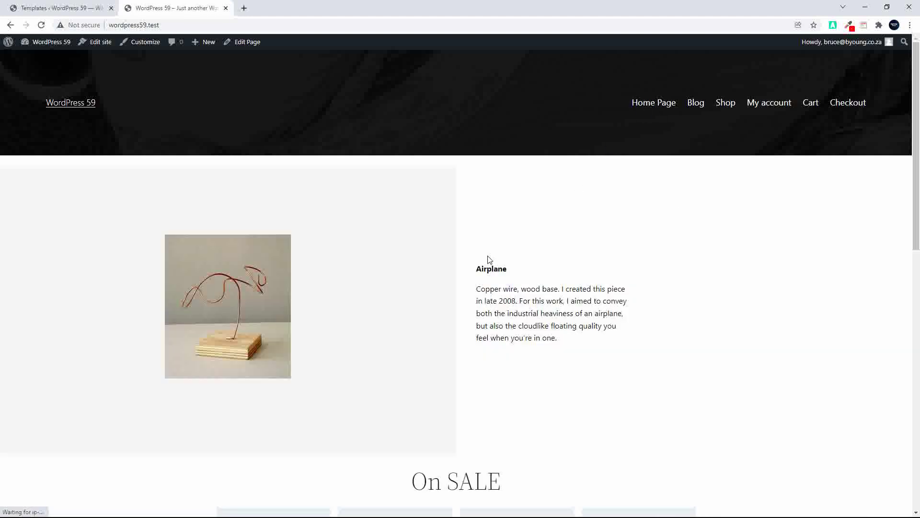
scroll(489, 261, down, 8)
scroll(489, 260, up, 8)
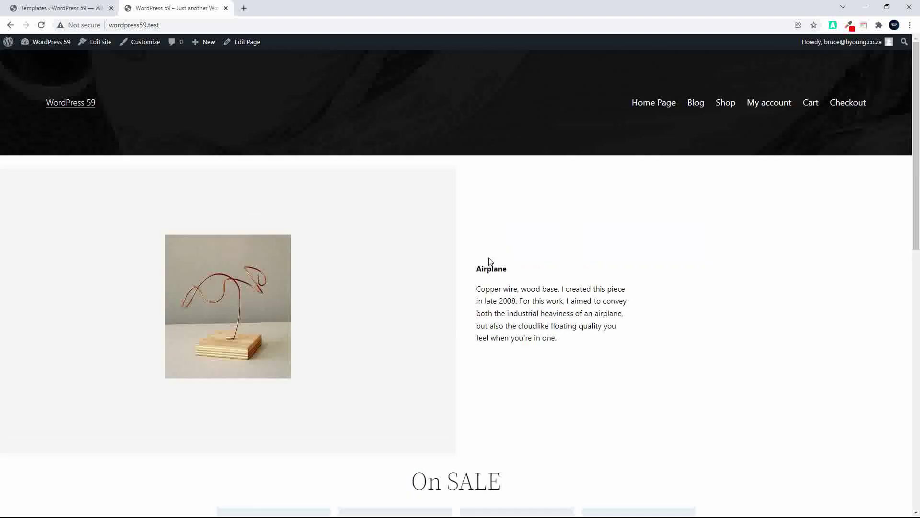
Step: Open the Home Page for editing, find the Query Loop block with the search term "query" and insert it below Best Sellers
click(250, 41)
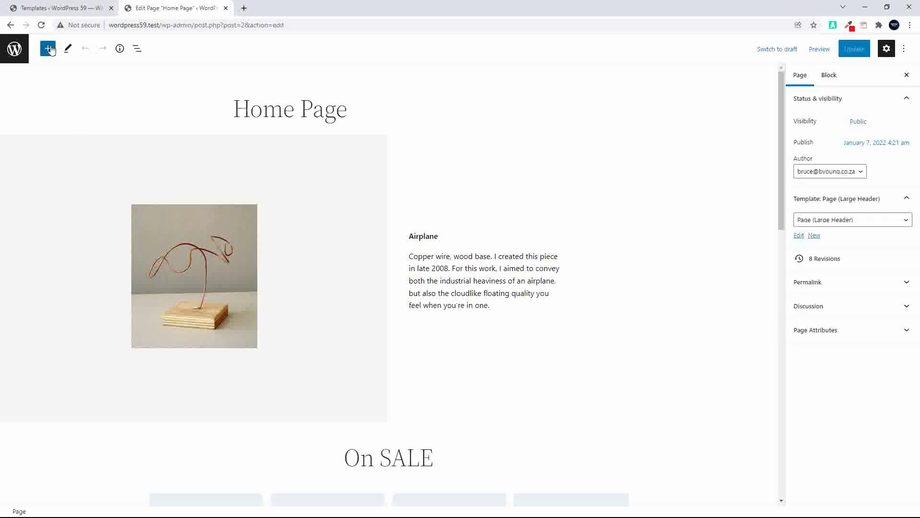
click(49, 49)
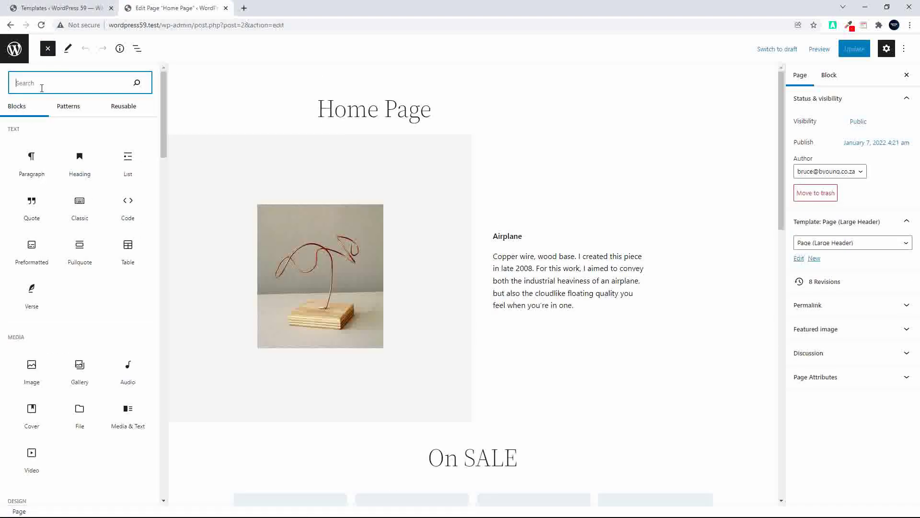
text(query)
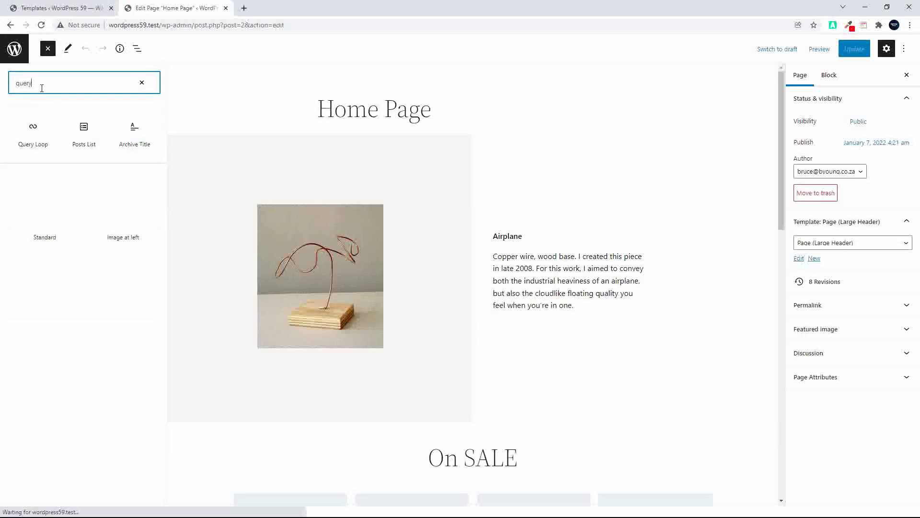
mouse_move(30, 151)
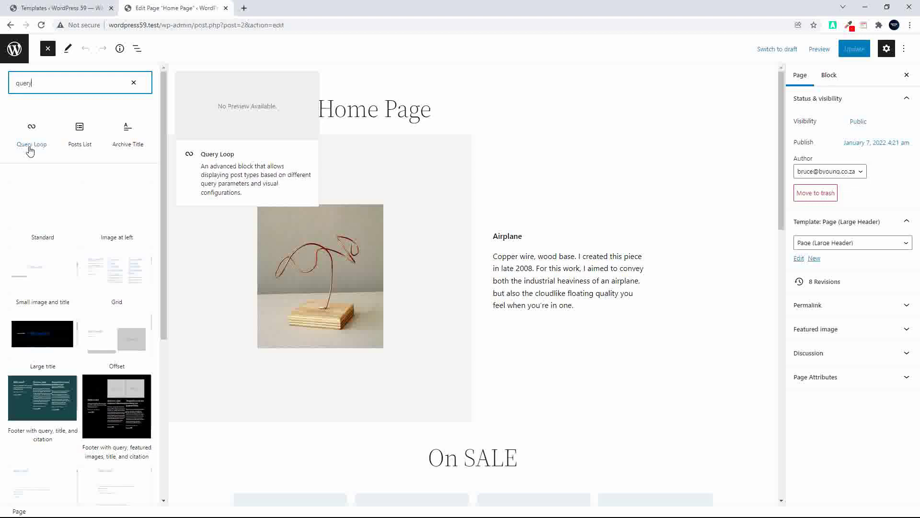
scroll(606, 294, down, 10)
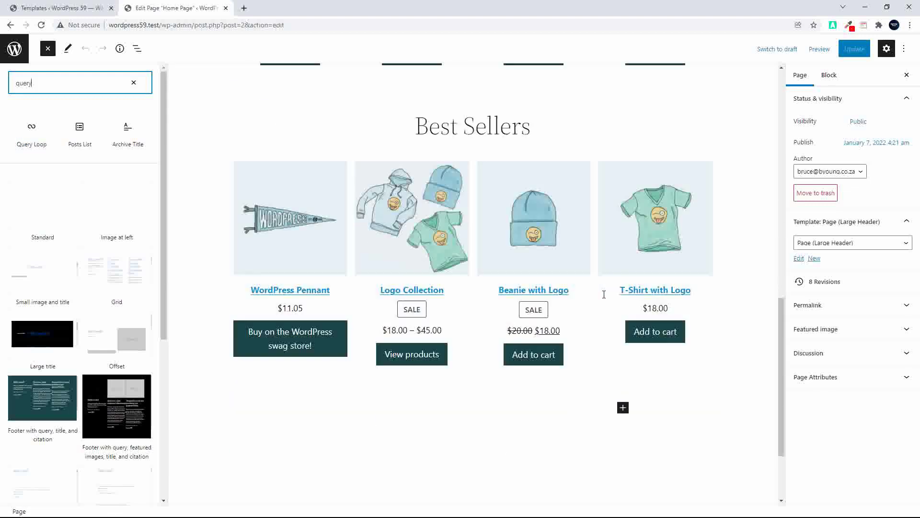
scroll(605, 297, up, 10)
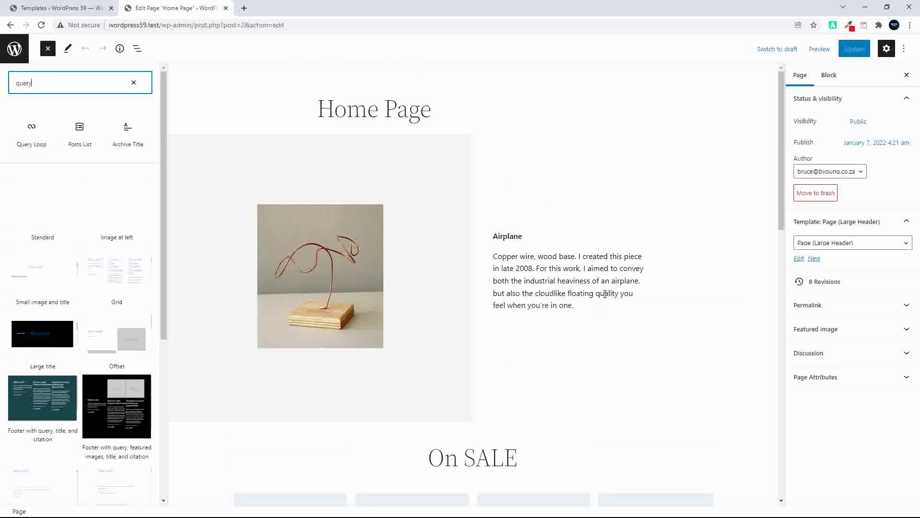
click(32, 142)
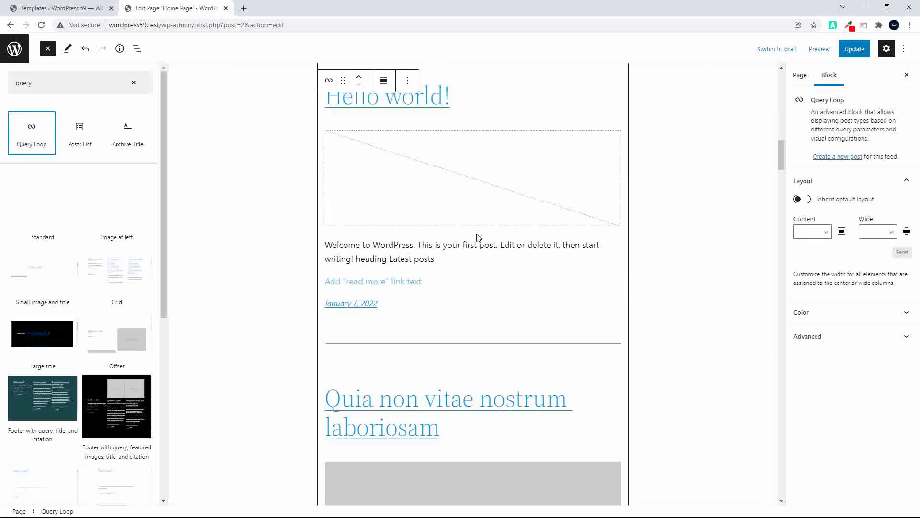
Step: Apply the first suggested pattern to the Query Loop and switch its posts to grid view
scroll(480, 230, up, 2)
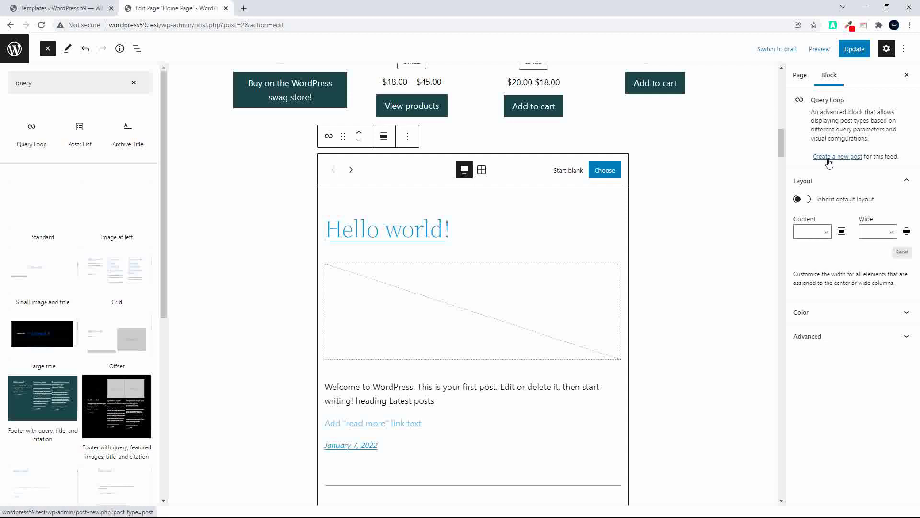
key(Escape)
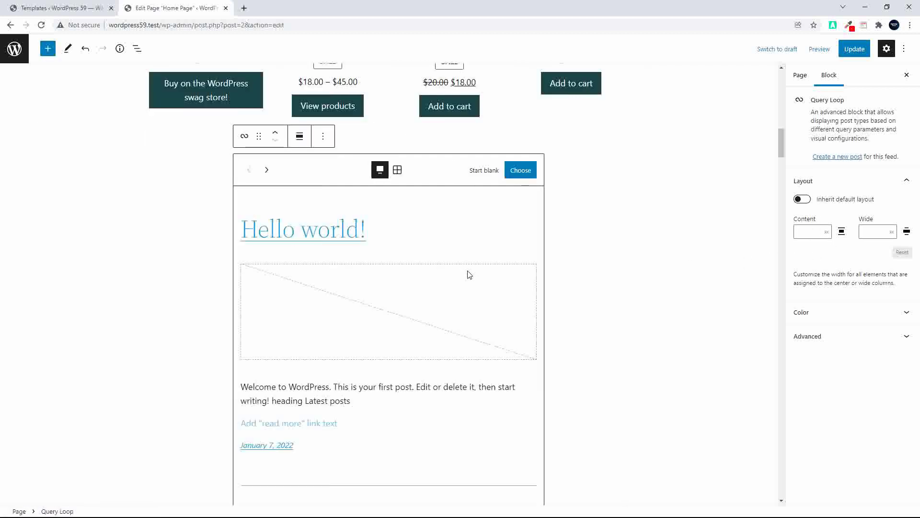
click(515, 172)
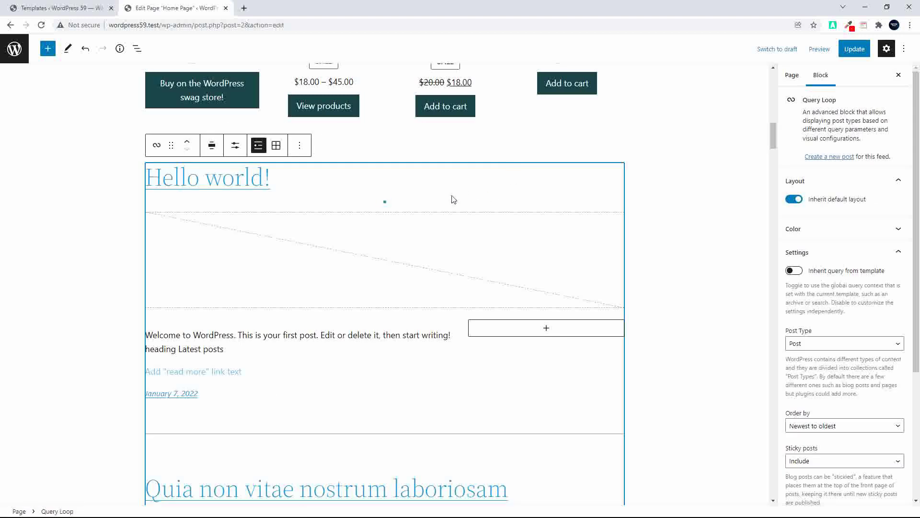
click(276, 145)
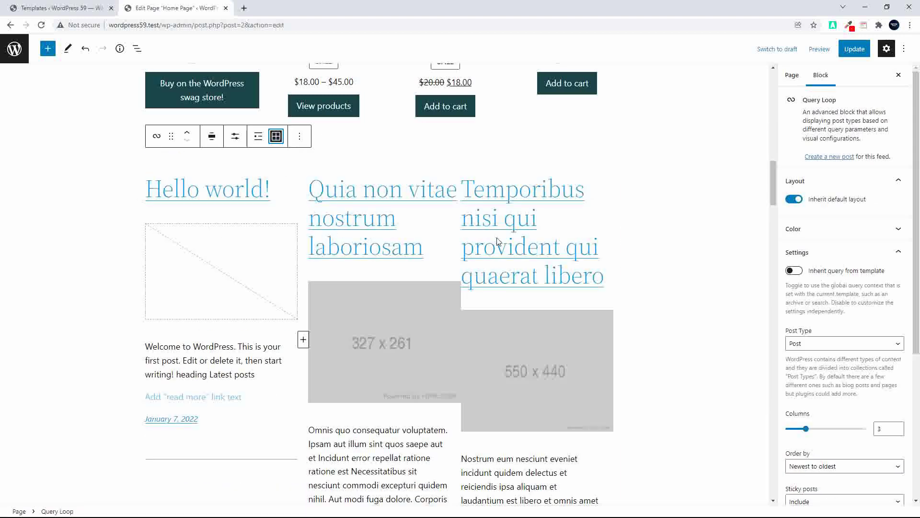
Step: Try the Product post type in the Query Loop's settings and set it back to Post
click(825, 345)
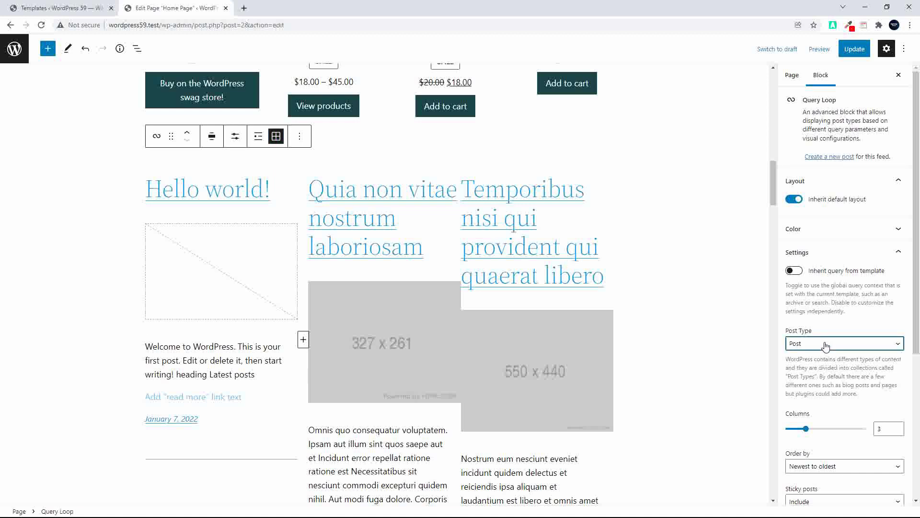
click(897, 345)
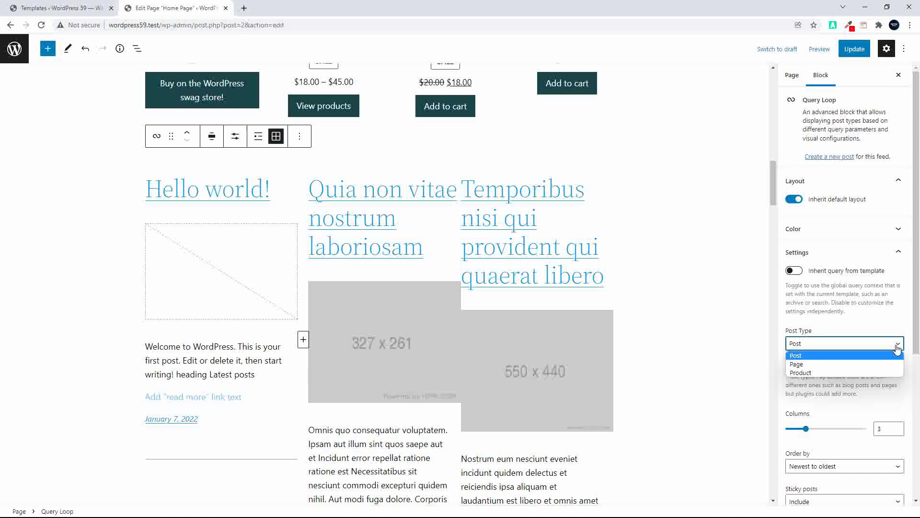
click(819, 372)
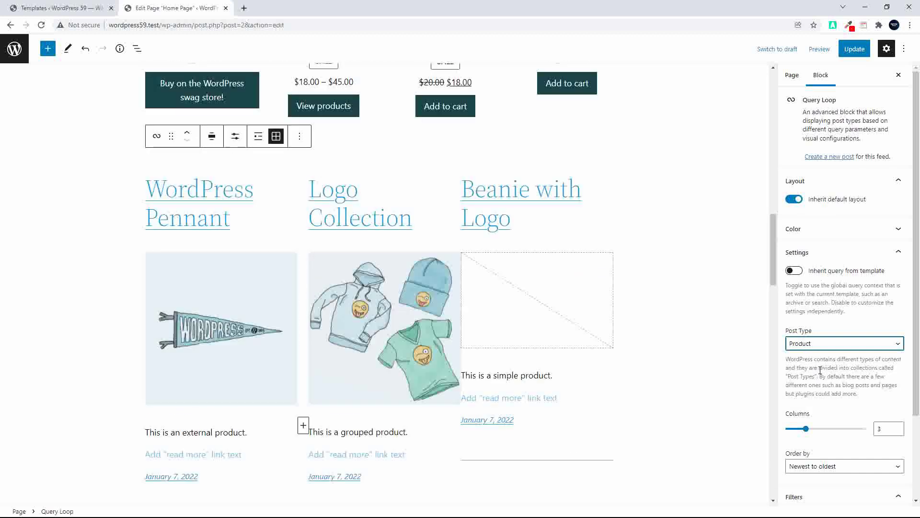
click(826, 344)
click(818, 357)
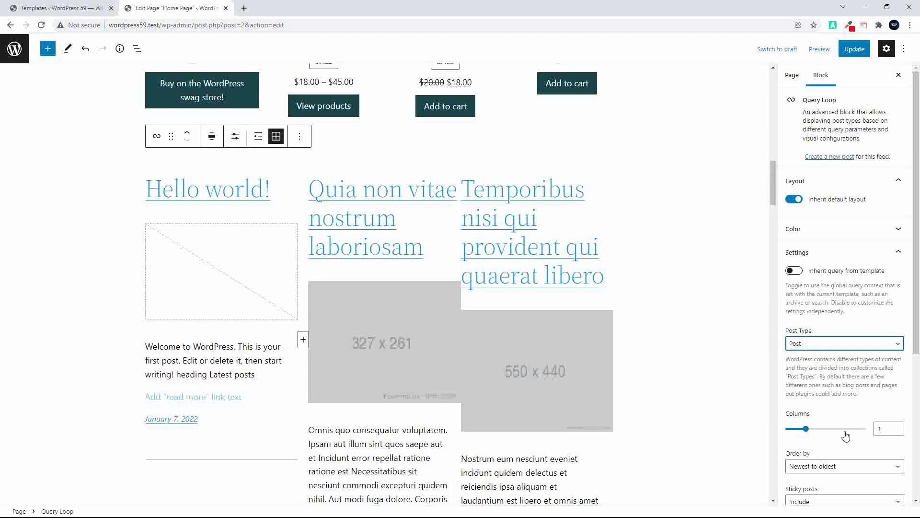
Step: Inspect the Query Loop's nested blocks in the list view and check which blocks the Post Title can be transformed to
scroll(839, 427, down, 4)
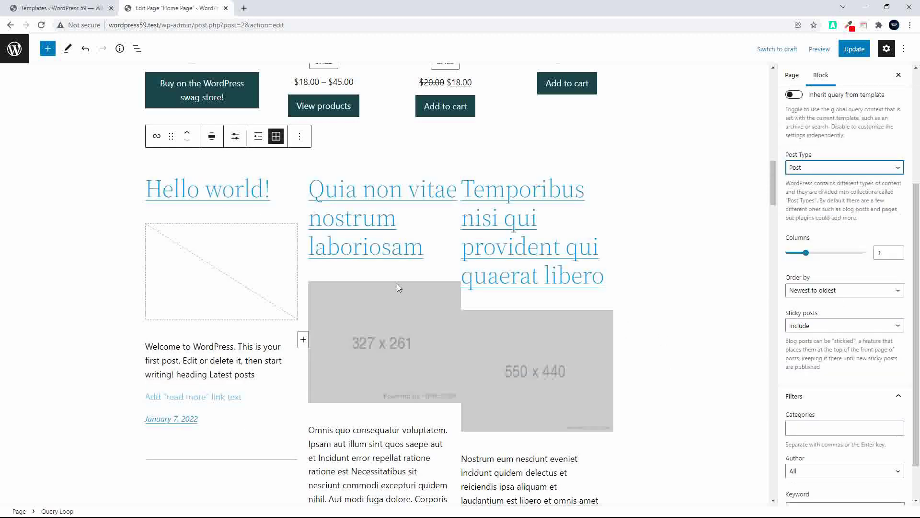
click(230, 270)
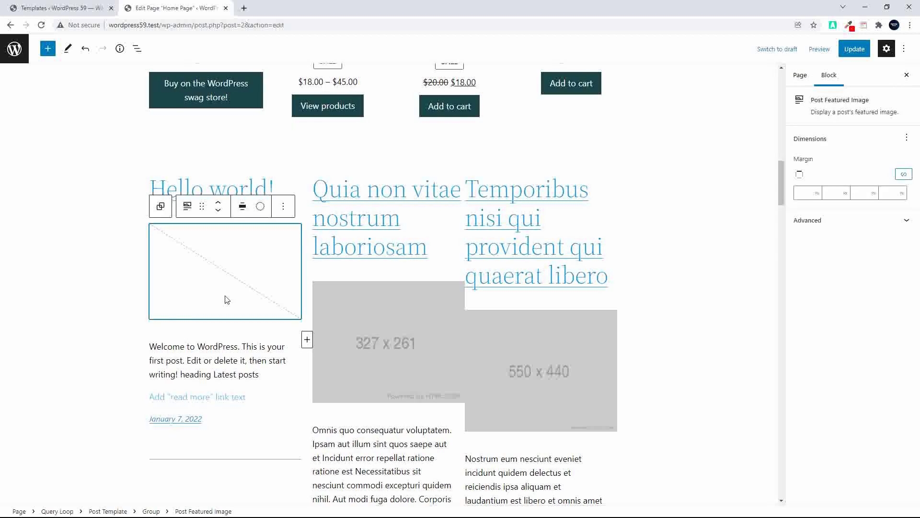
click(136, 52)
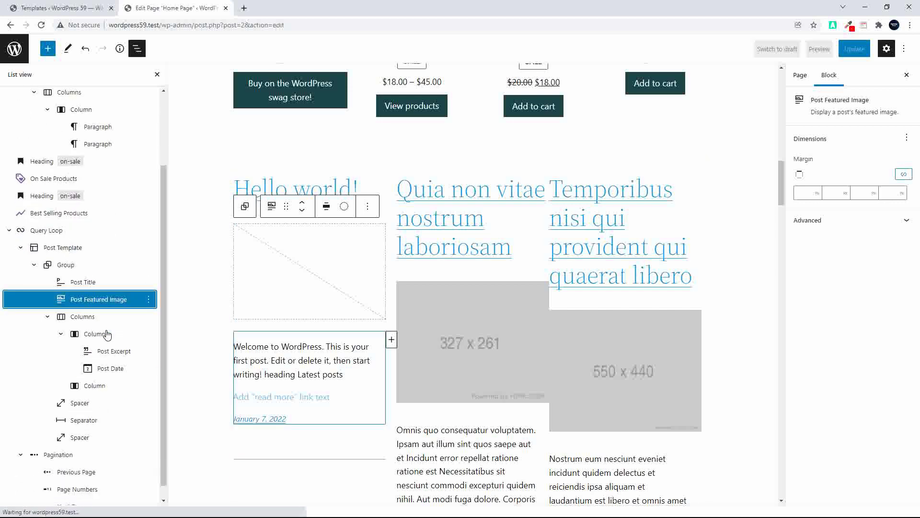
scroll(106, 334, down, 1)
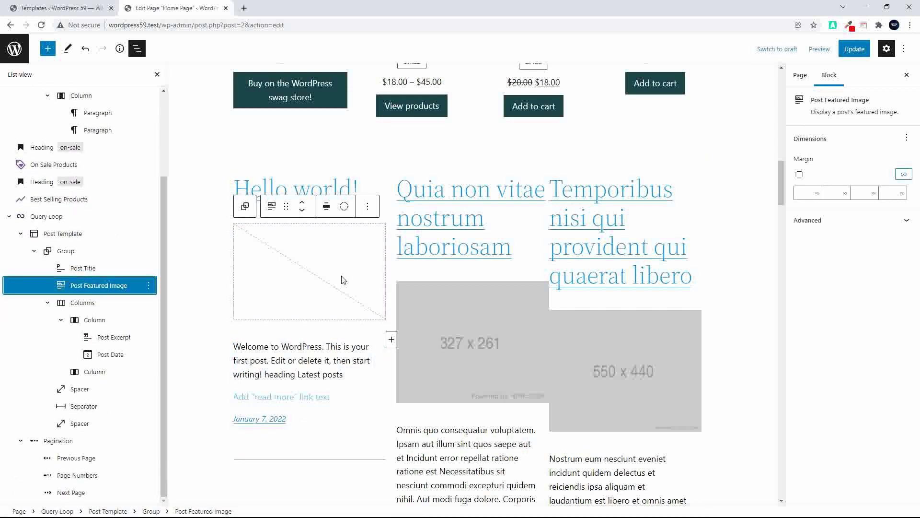
click(84, 269)
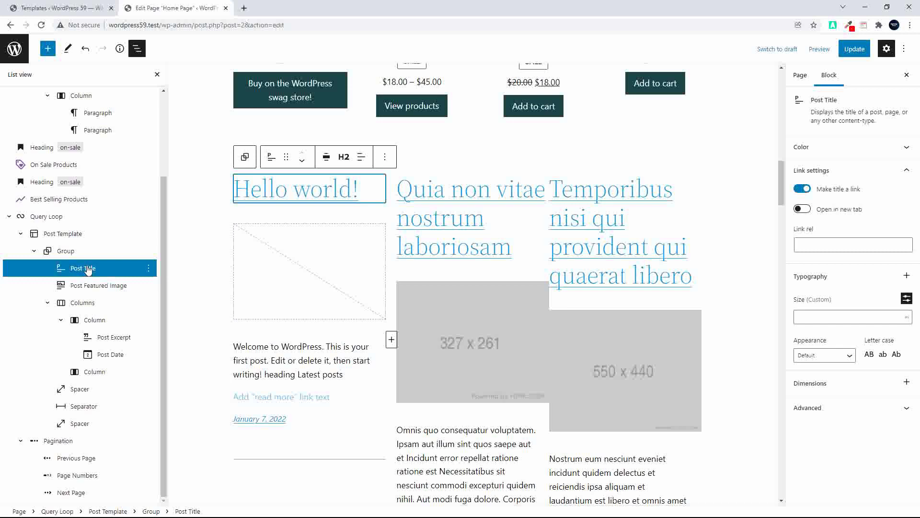
click(272, 160)
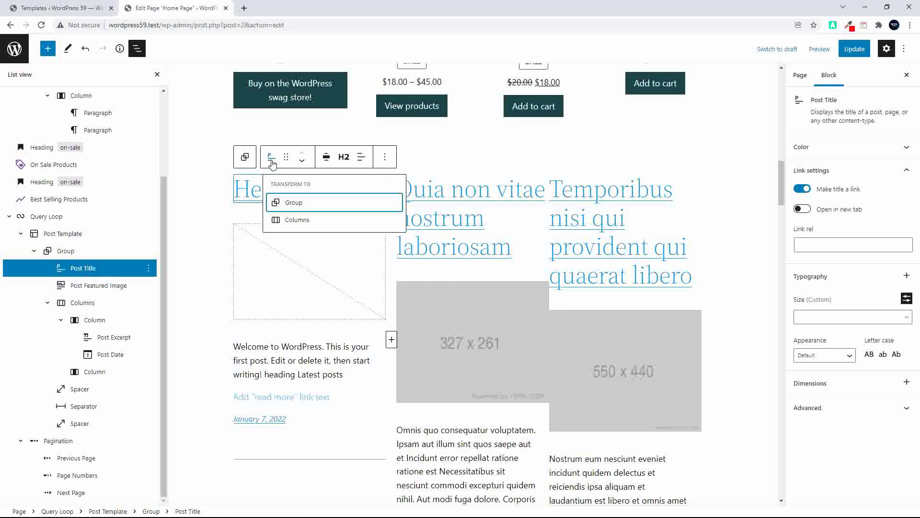
click(85, 270)
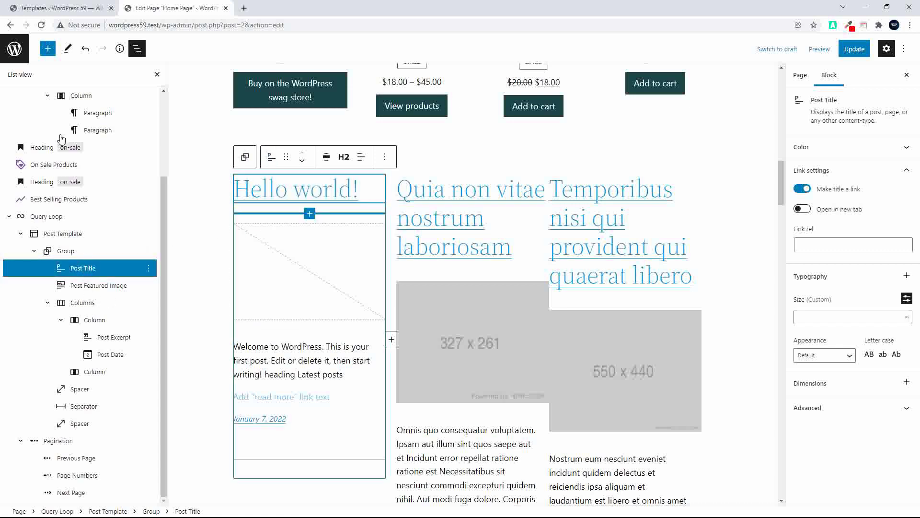
click(50, 49)
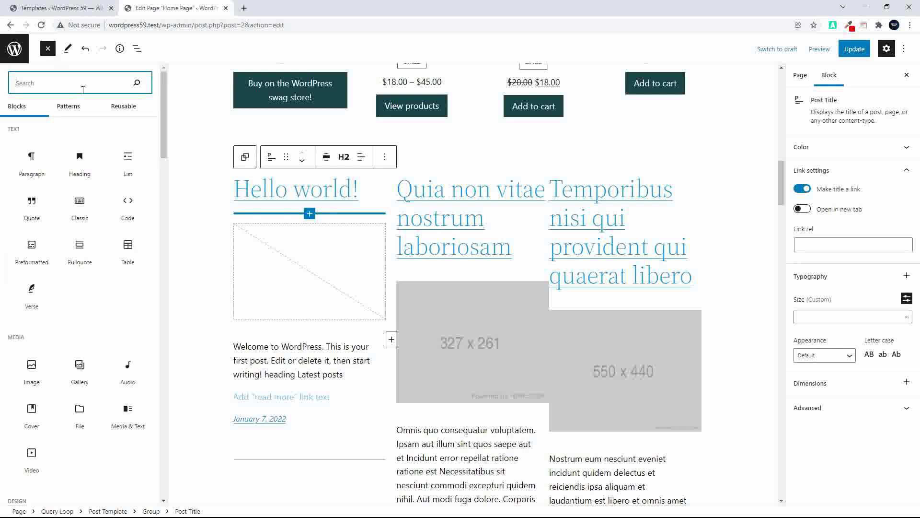
text(div)
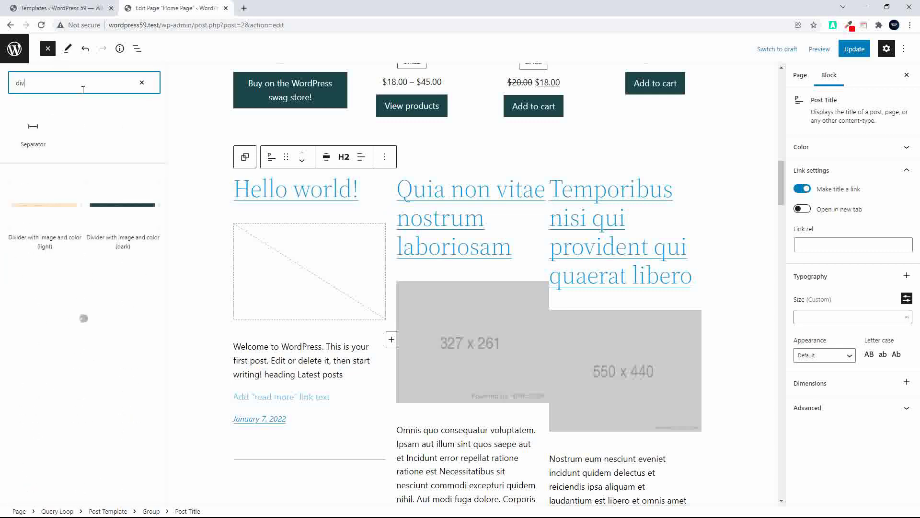
key(BackSpace)
key(BackSpace)
key(BackSpace)
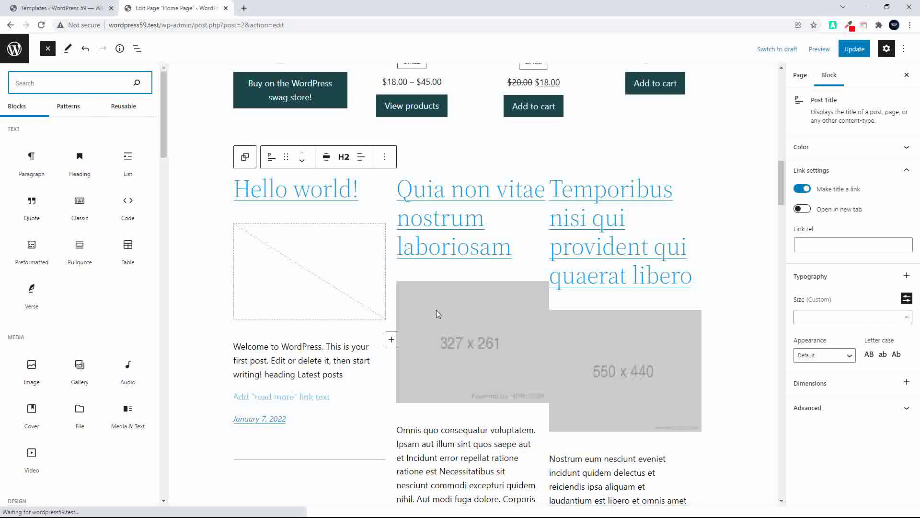
Step: Move the Post Featured Image into the post template's first column, above the Post Excerpt
click(340, 294)
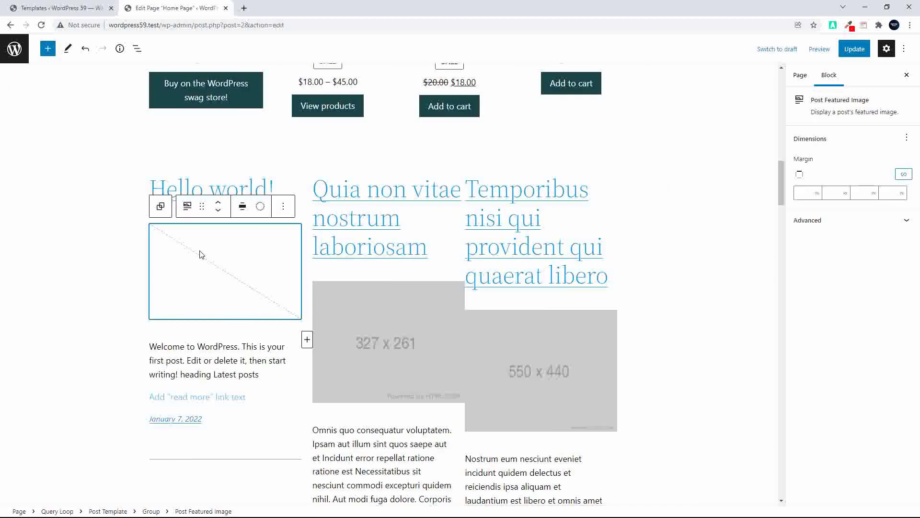
click(138, 49)
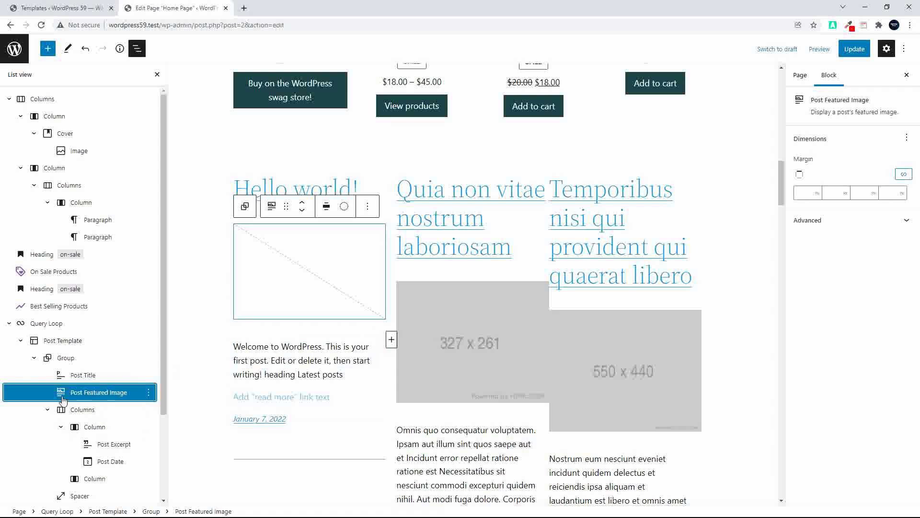
drag(62, 397, 100, 412)
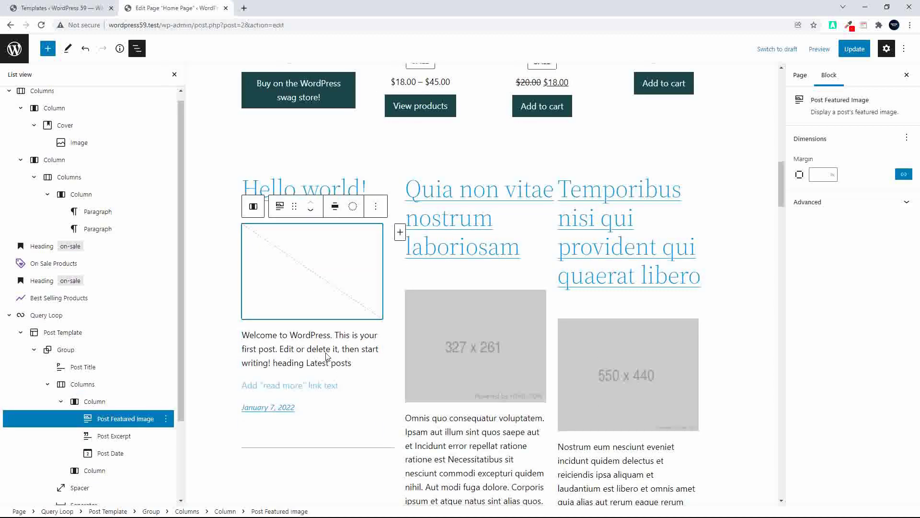
Step: Remove the Post Excerpt and move the Post Title into the first column between the Post Featured Image and the Post Date
click(326, 355)
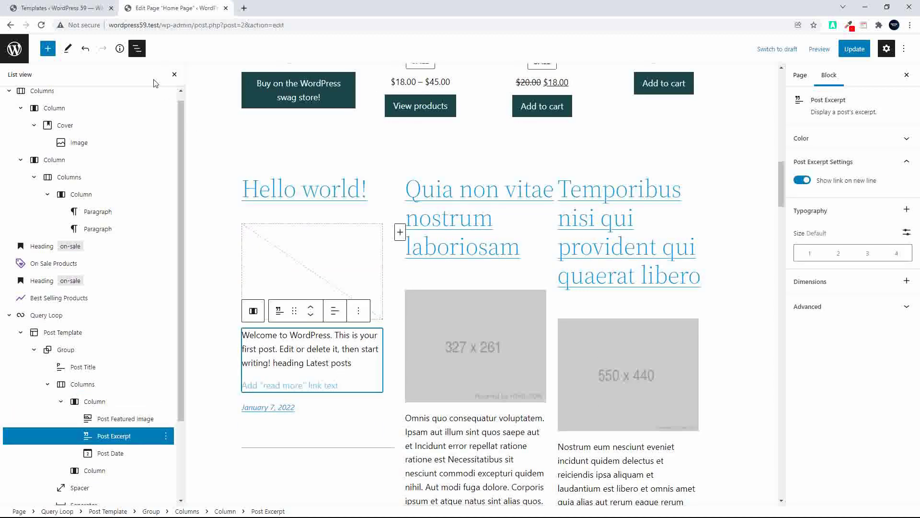
click(166, 436)
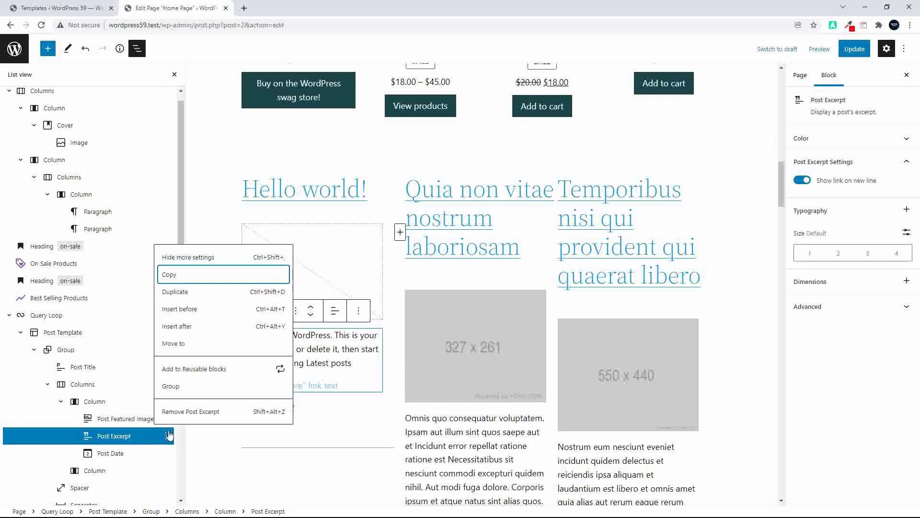
click(199, 416)
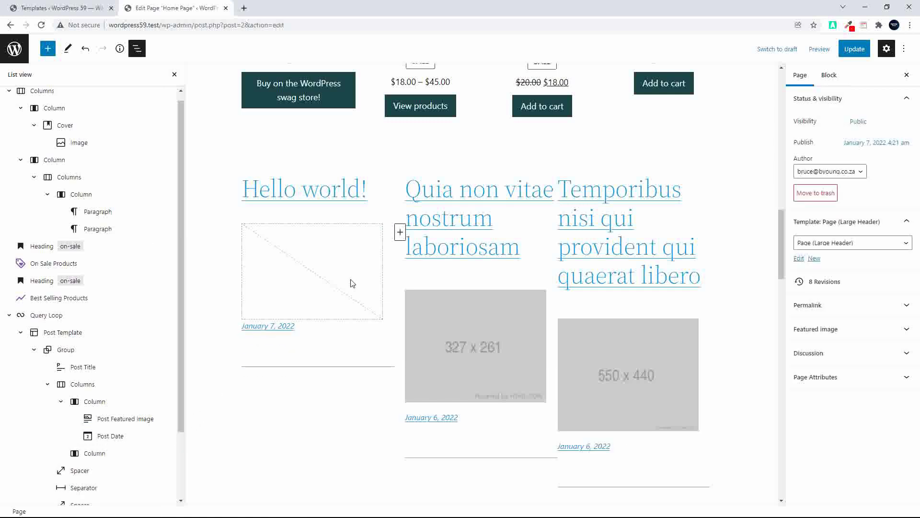
click(301, 192)
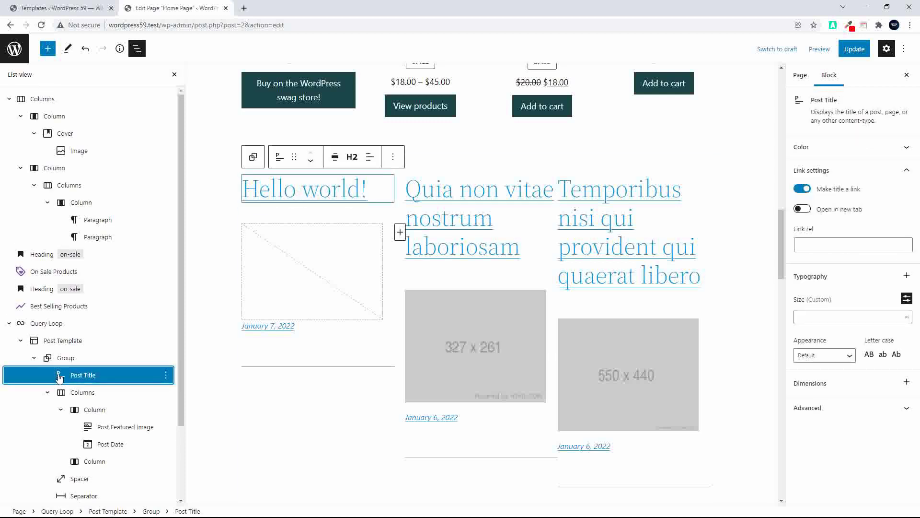
drag(79, 367, 102, 389)
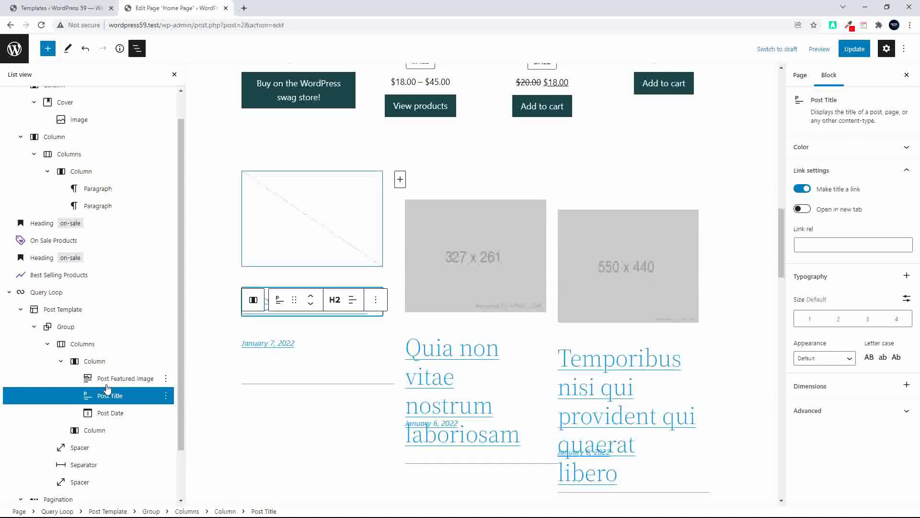
Step: Set the padding of the column holding the image, title and date to 10 and update the page
click(94, 364)
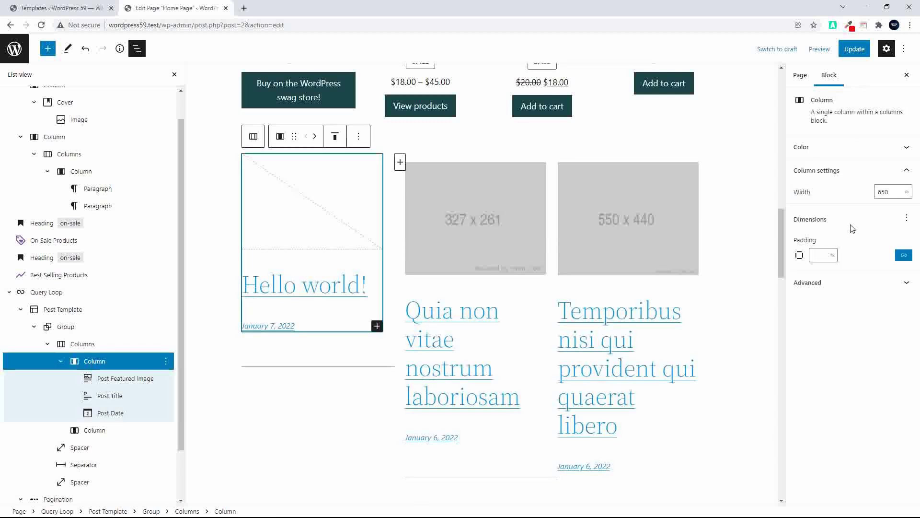
click(829, 250)
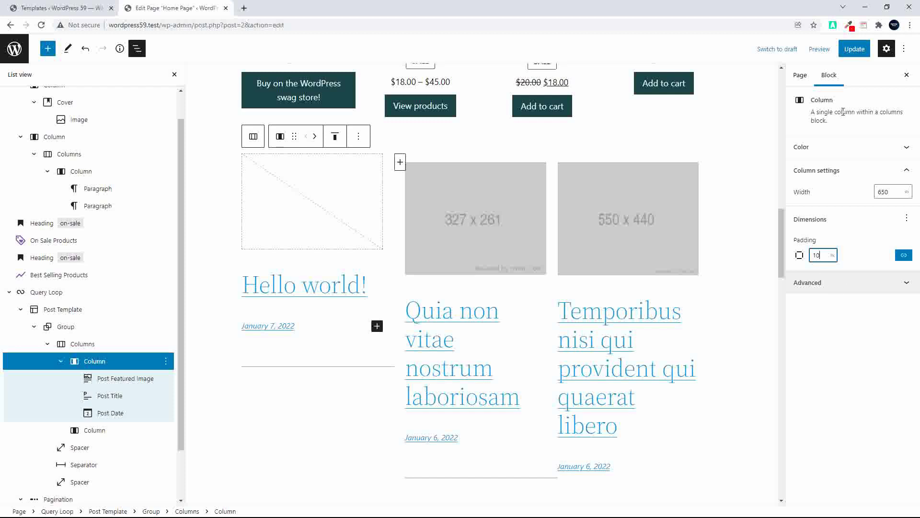
click(848, 52)
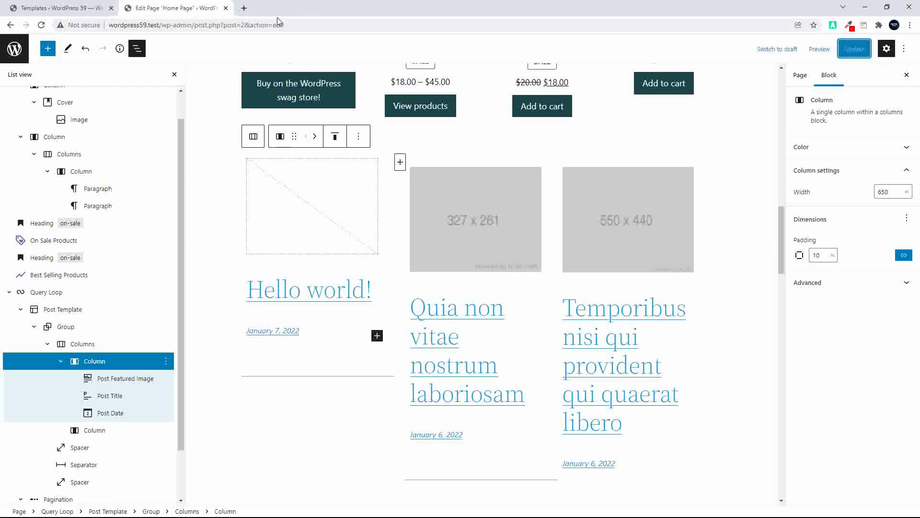
click(54, 8)
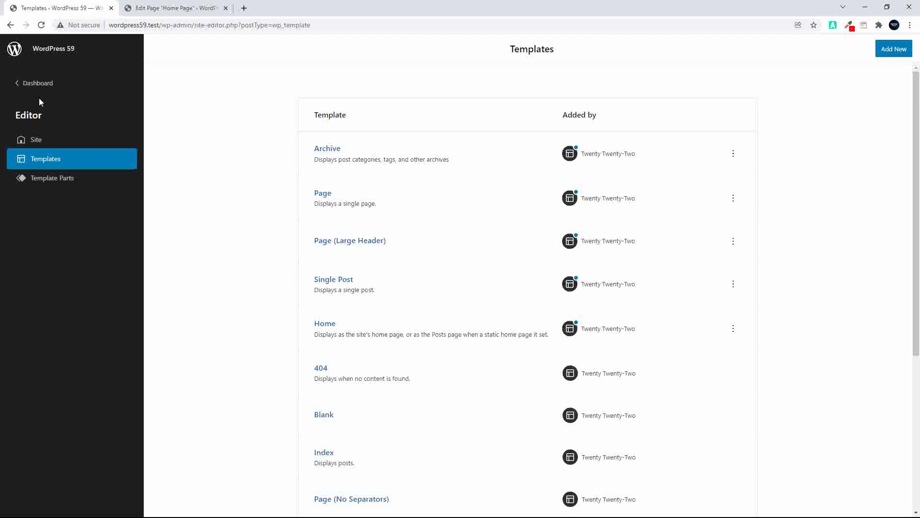
click(151, 10)
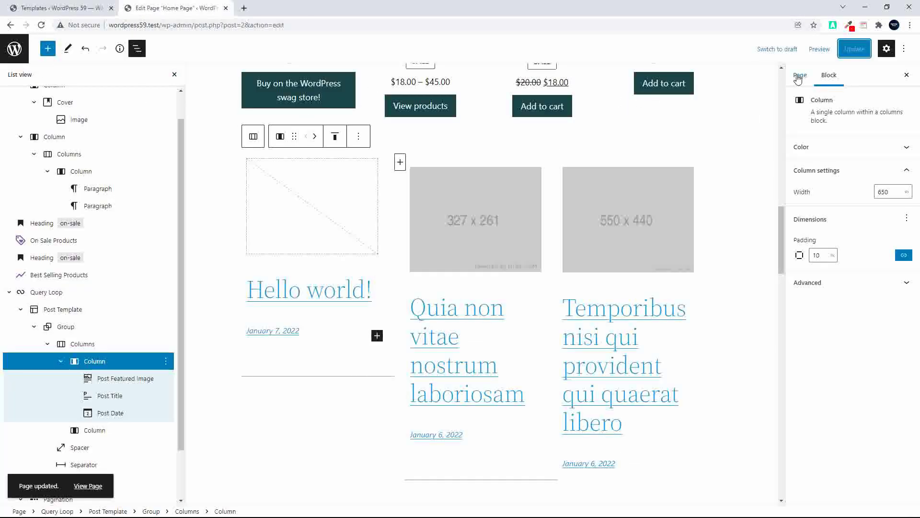
Step: Preview the Home Page in a new tab and look over the post grid below Best Sellers
click(819, 50)
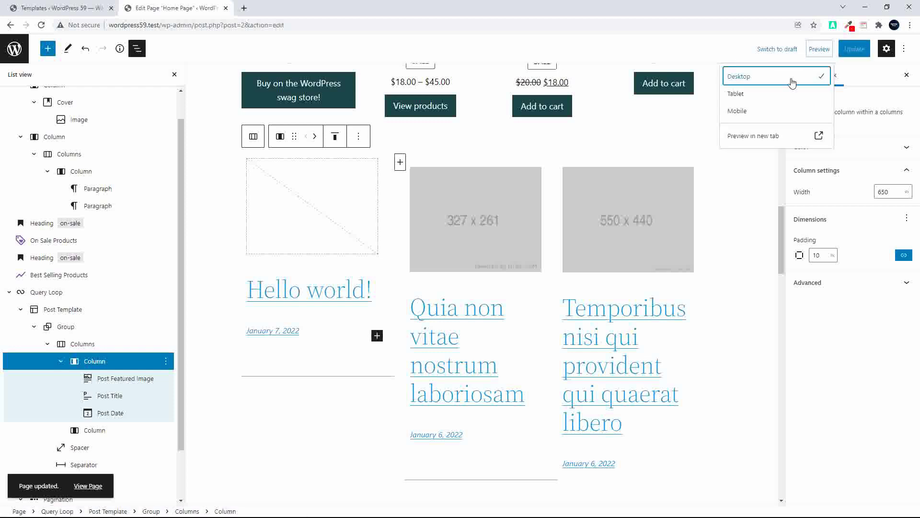
click(773, 125)
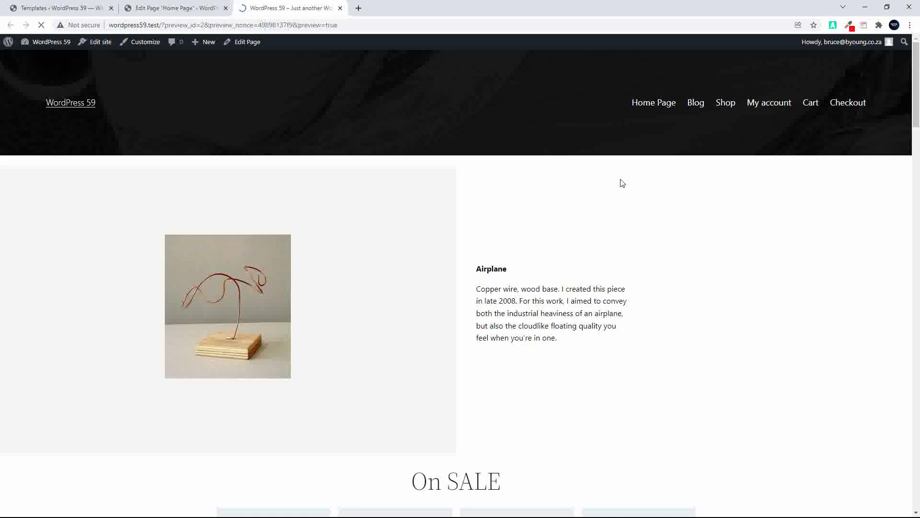
scroll(626, 182, down, 10)
scroll(626, 182, down, 10)
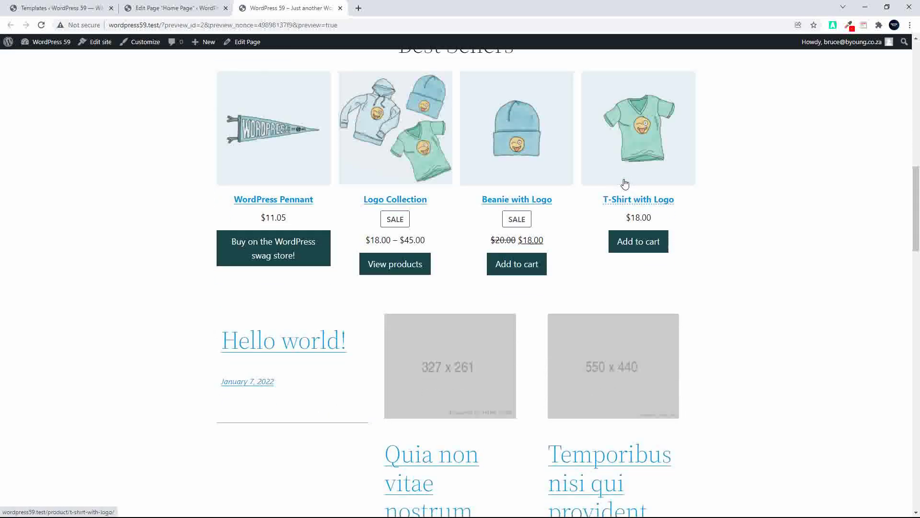
scroll(626, 183, down, 20)
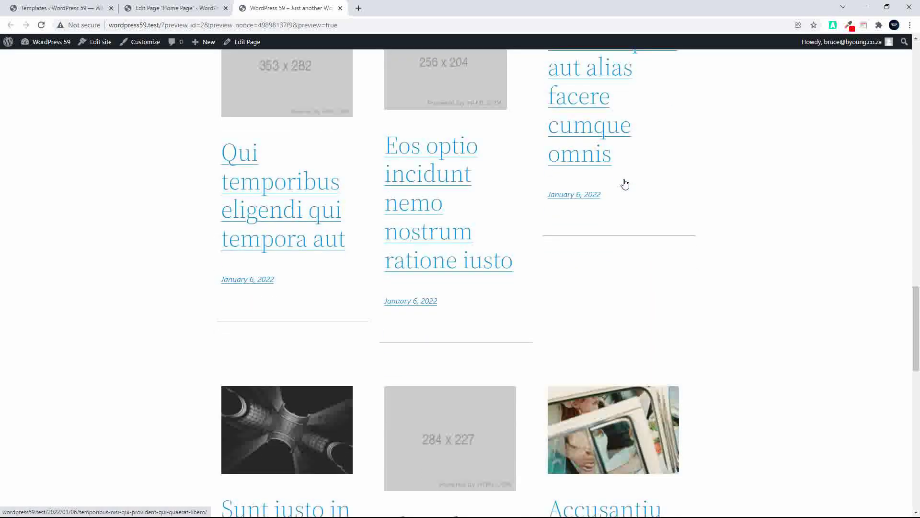
scroll(626, 184, up, 12)
scroll(623, 181, up, 20)
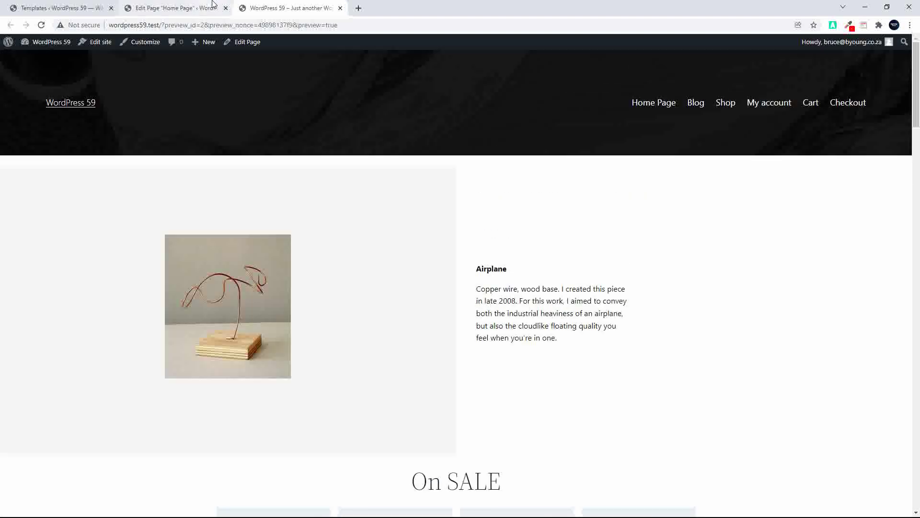
Step: Return to the Home Page editor and review the Query Loop's post type, columns, ordering, sticky post and filter settings
click(213, 5)
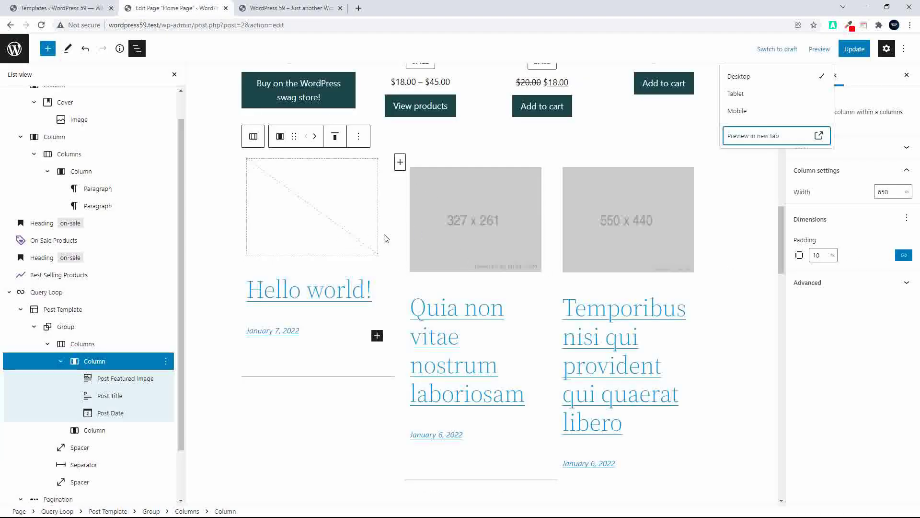
click(48, 294)
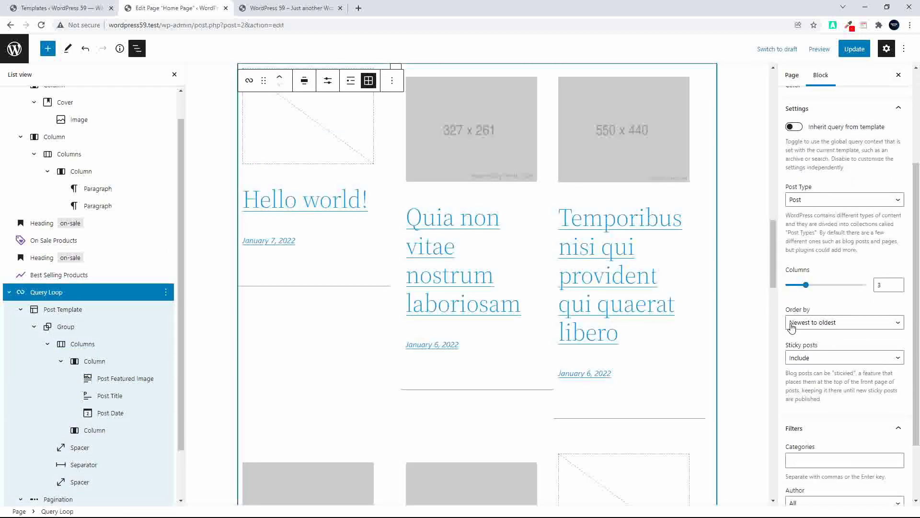
scroll(834, 331, down, 2)
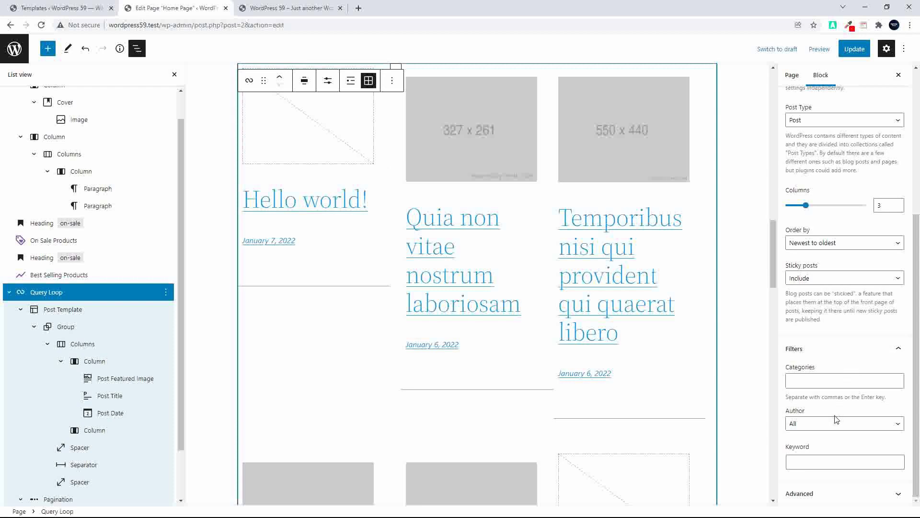
scroll(836, 419, up, 5)
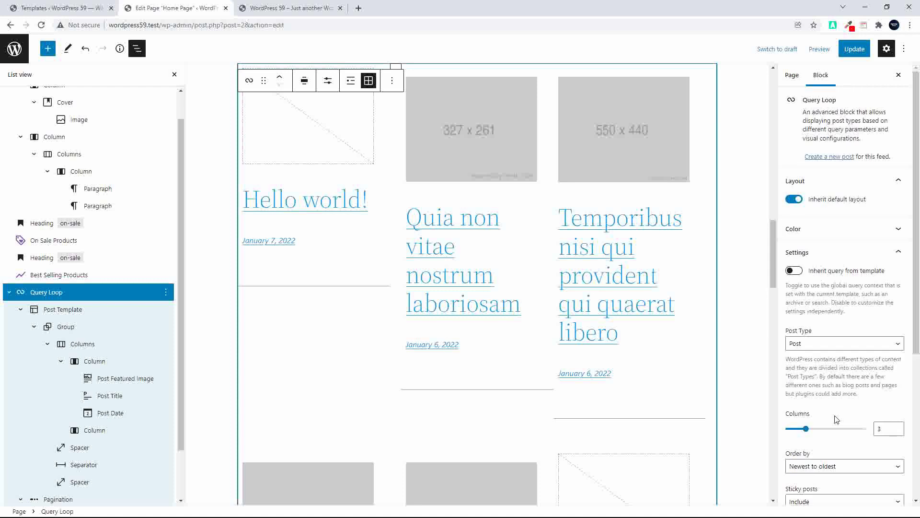
scroll(837, 420, down, 3)
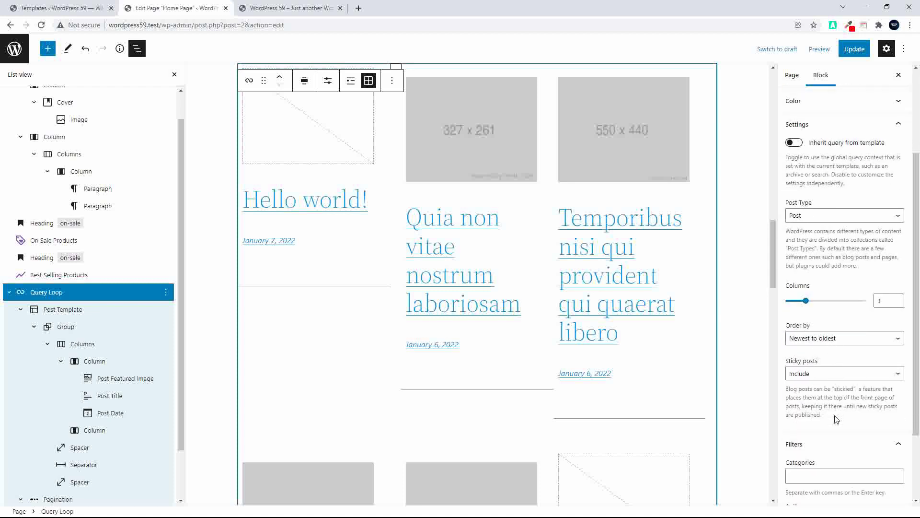
click(892, 302)
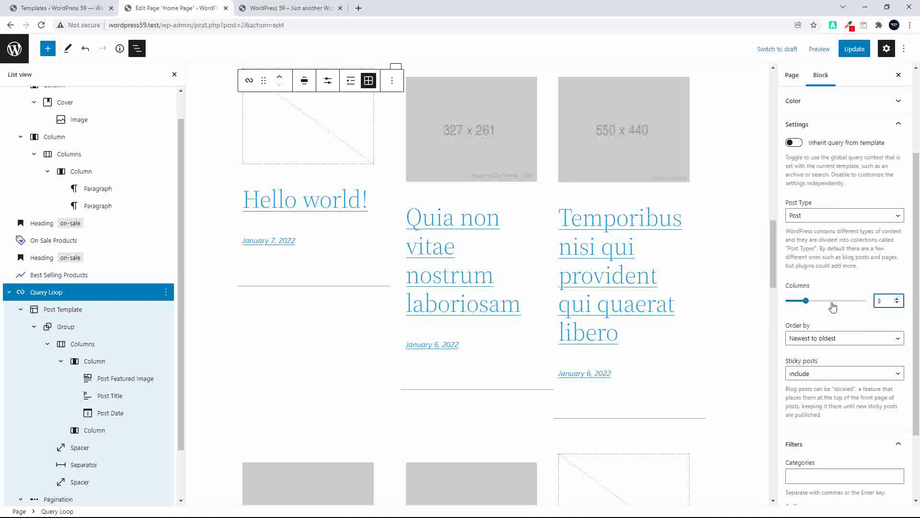
scroll(834, 370, down, 2)
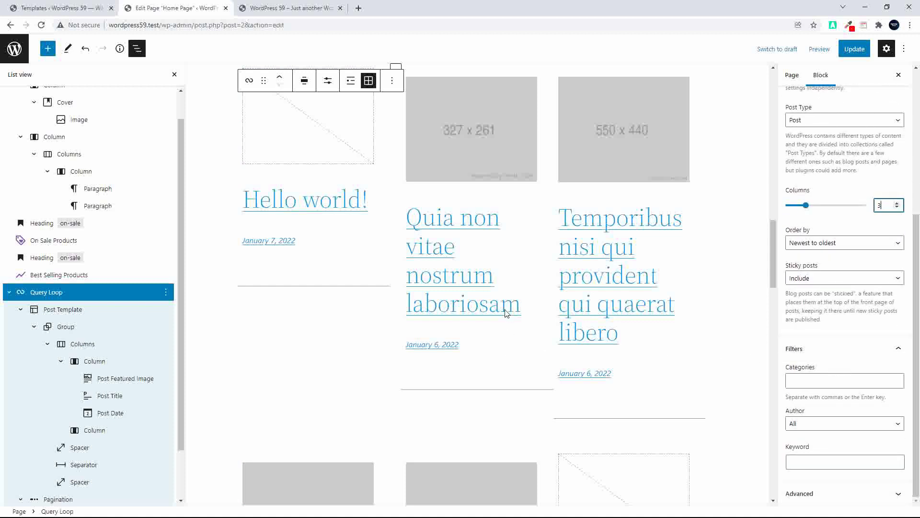
Step: Review the Query Loop's transform options, the On Sale Products block settings and the post grid on the Home Page
scroll(259, 263, up, 6)
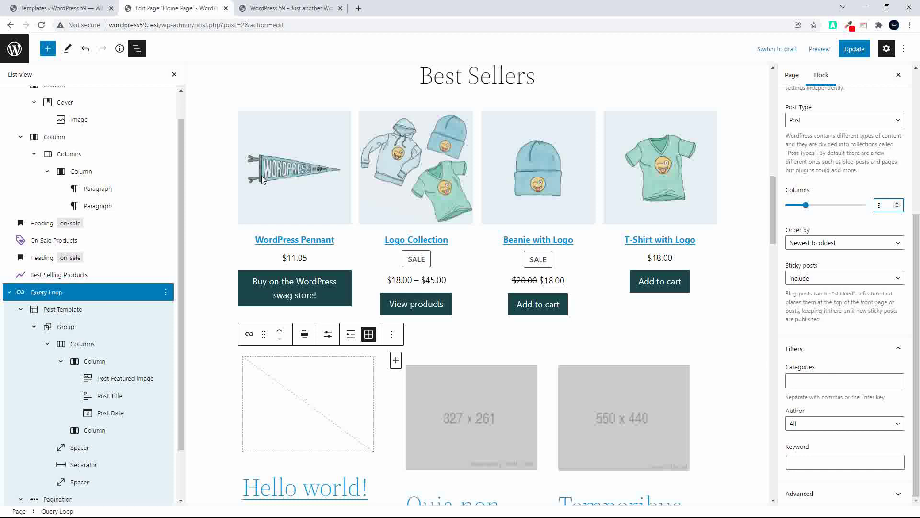
click(249, 335)
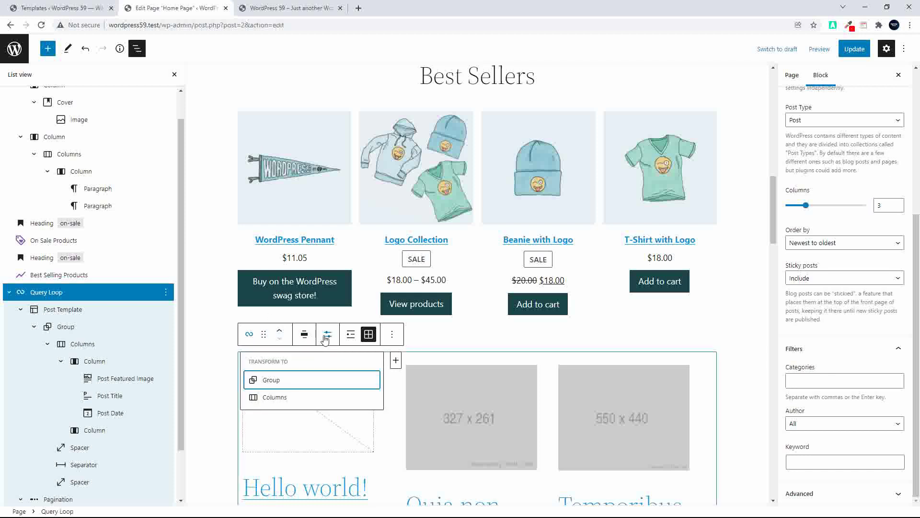
scroll(393, 327, up, 3)
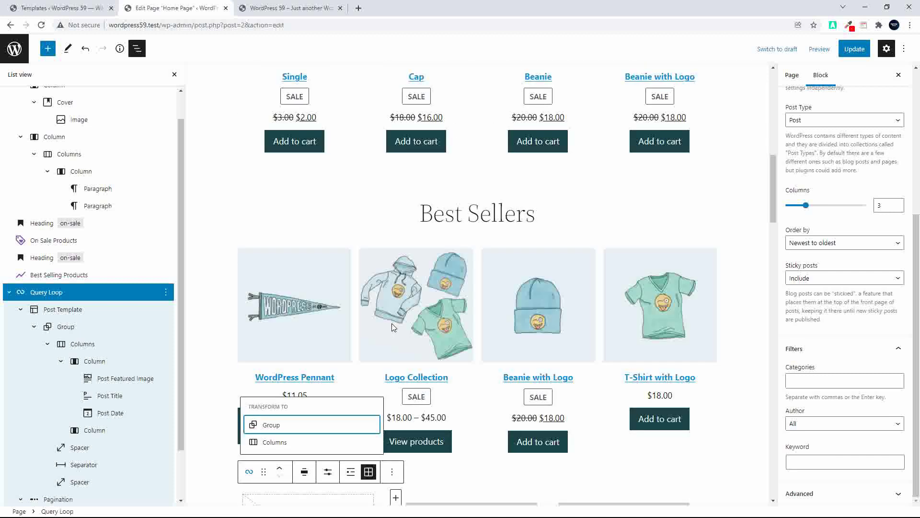
scroll(393, 327, up, 3)
click(405, 186)
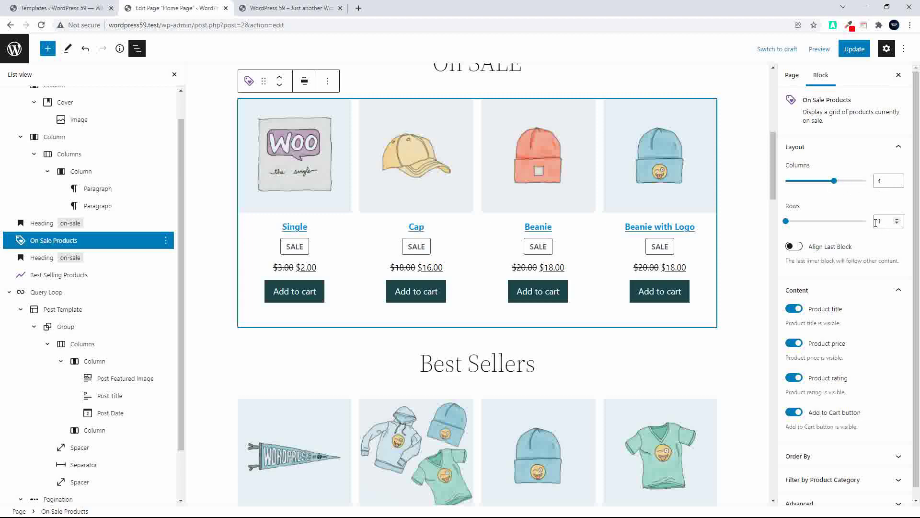
scroll(530, 247, down, 15)
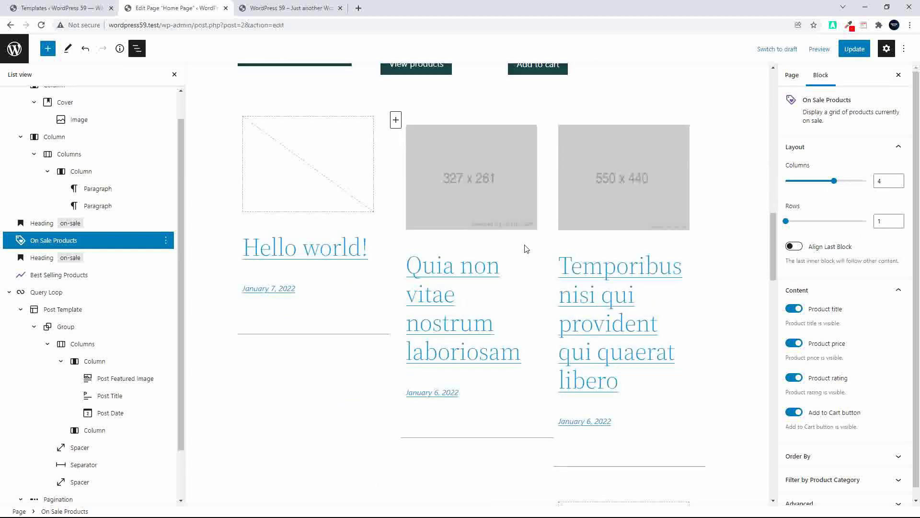
scroll(524, 251, down, 12)
scroll(524, 251, up, 20)
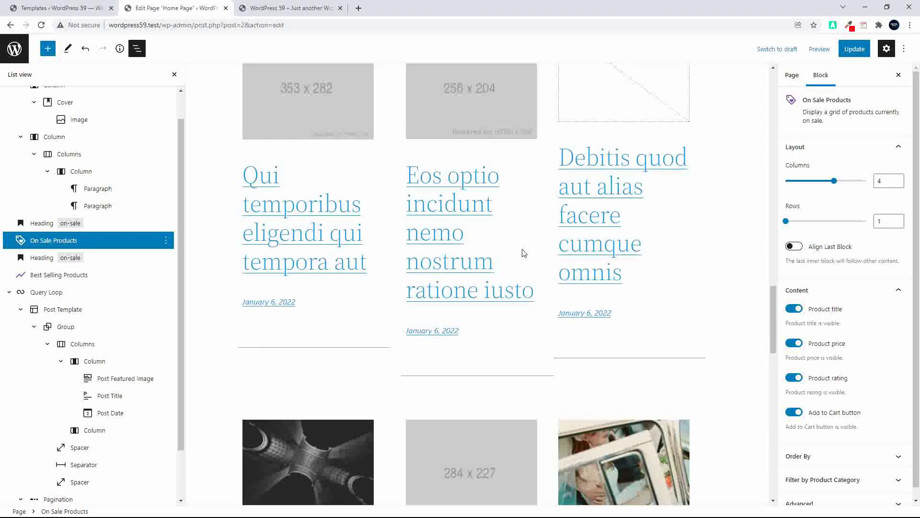
Step: Update the Home Page
click(15, 48)
click(548, 82)
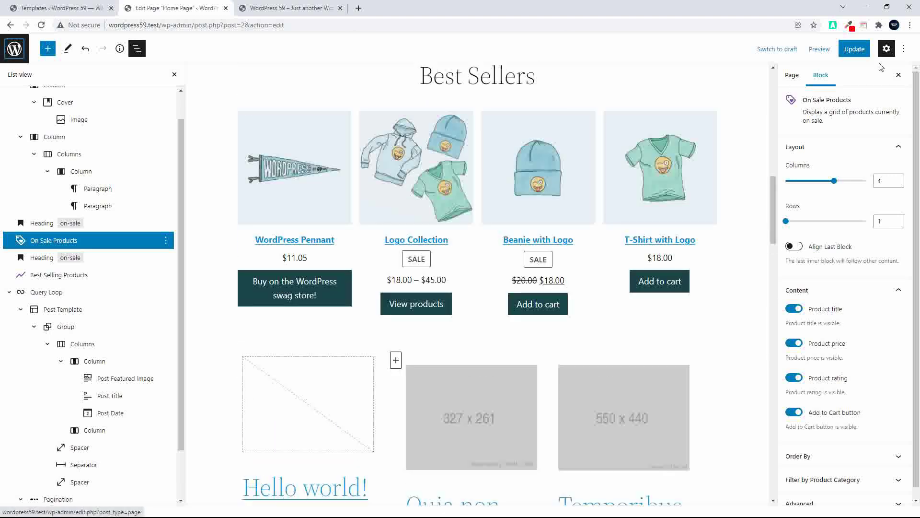
click(856, 50)
Step: Open the Archive template in the site editor and examine its block structure and three-column post grid
click(49, 10)
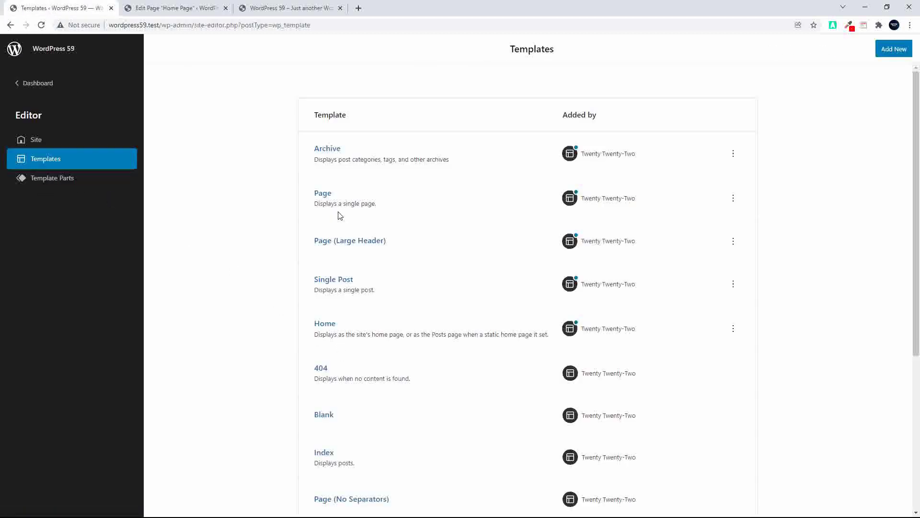
click(326, 149)
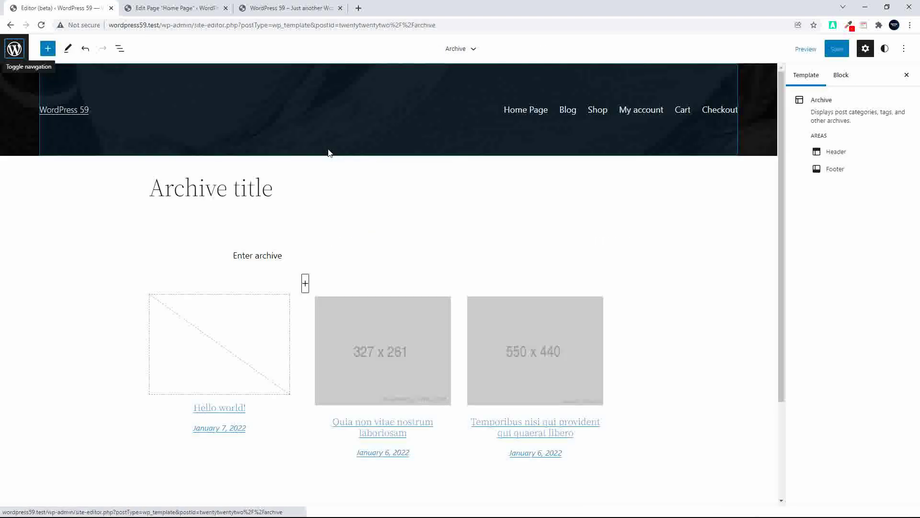
click(307, 334)
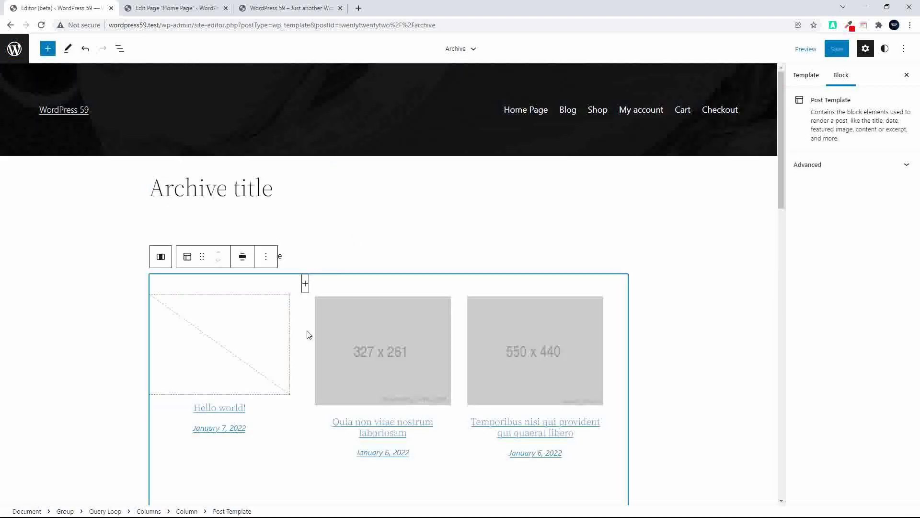
click(120, 49)
scroll(139, 237, down, 5)
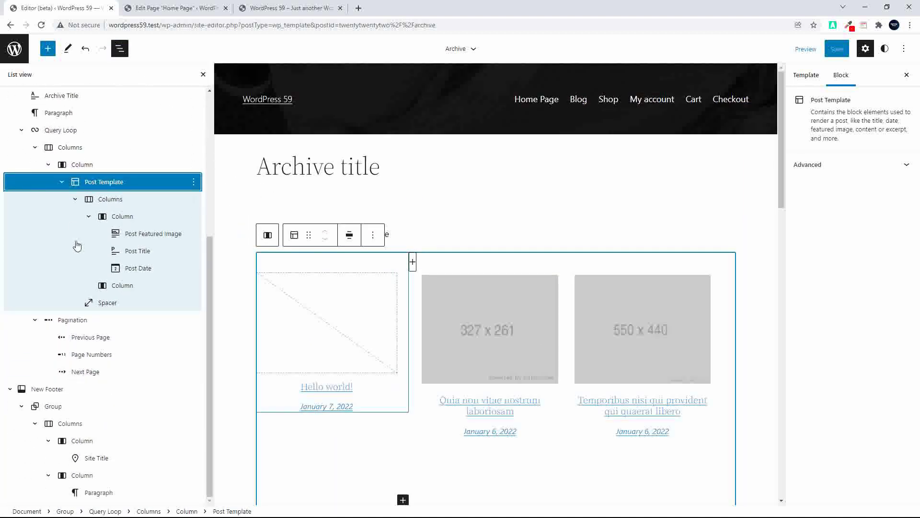
scroll(445, 360, down, 7)
scroll(483, 303, down, 8)
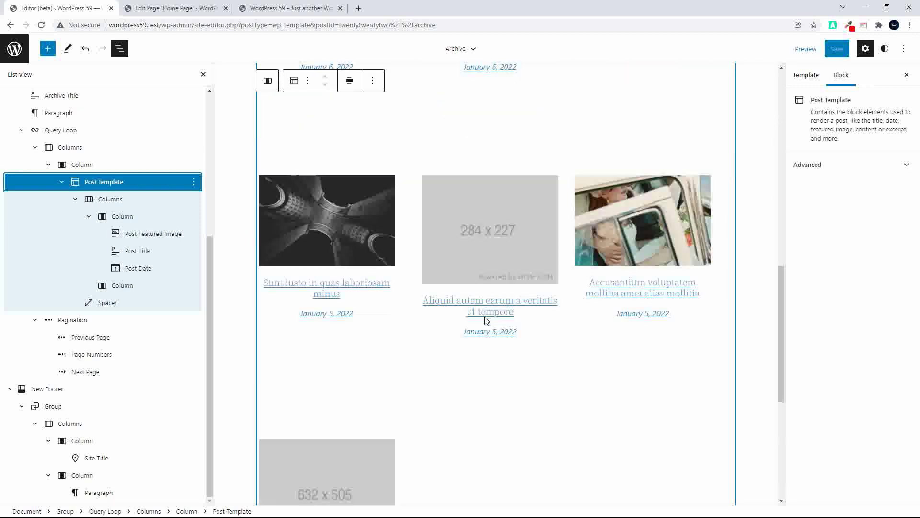
scroll(463, 333, up, 15)
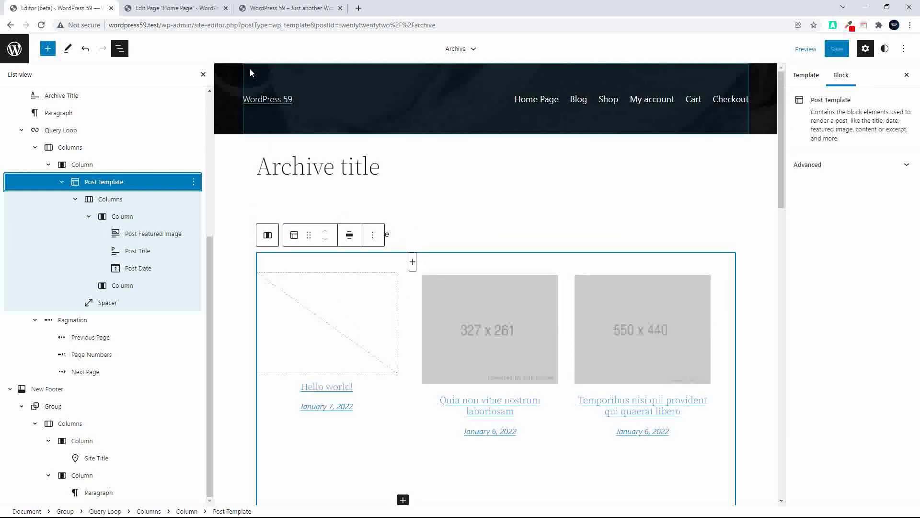
Step: Leave the Home Page editor for the site's Blog page and look over how its posts are laid out
click(220, 8)
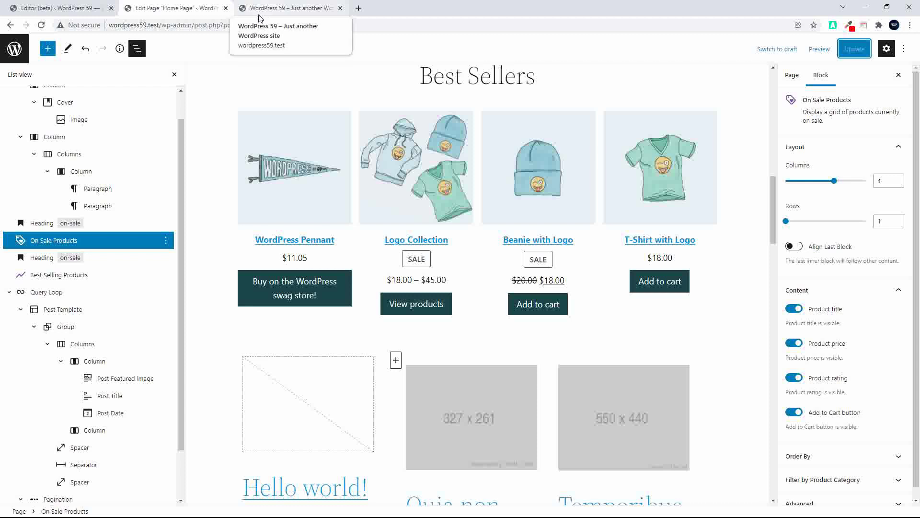
click(13, 59)
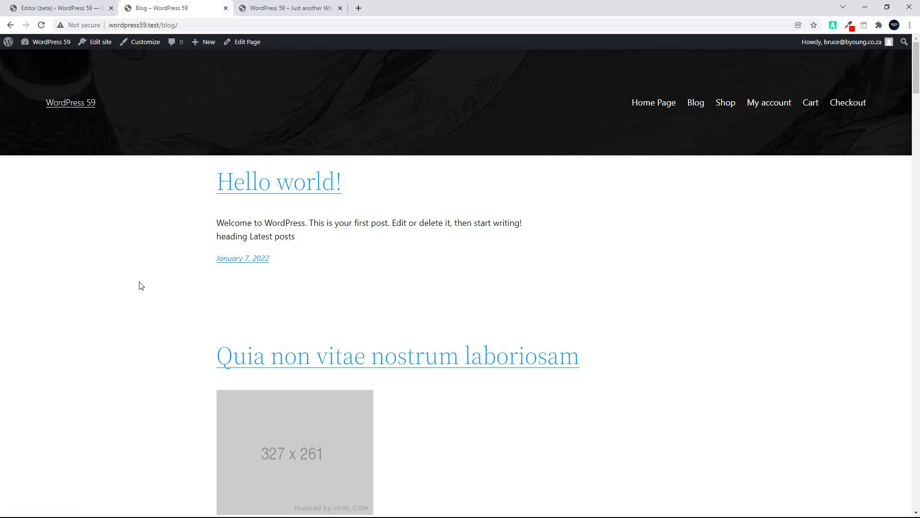
scroll(382, 211, down, 10)
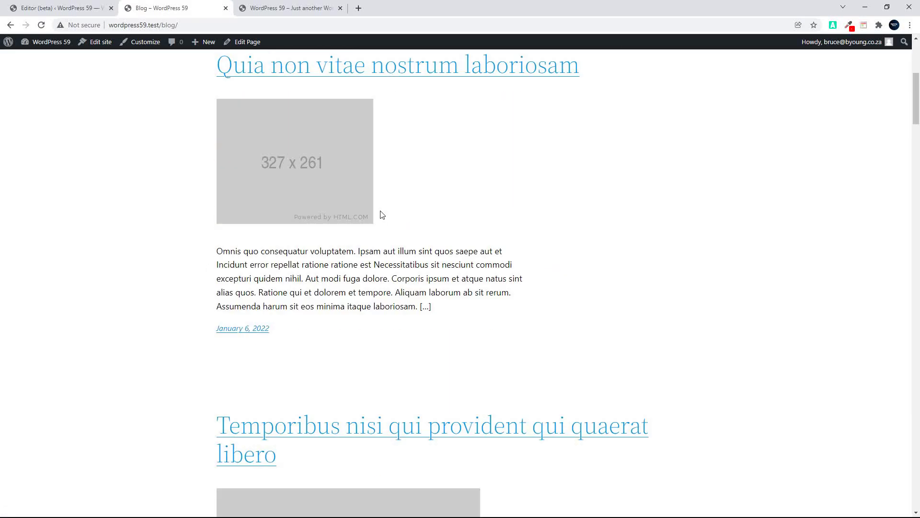
scroll(365, 241, down, 20)
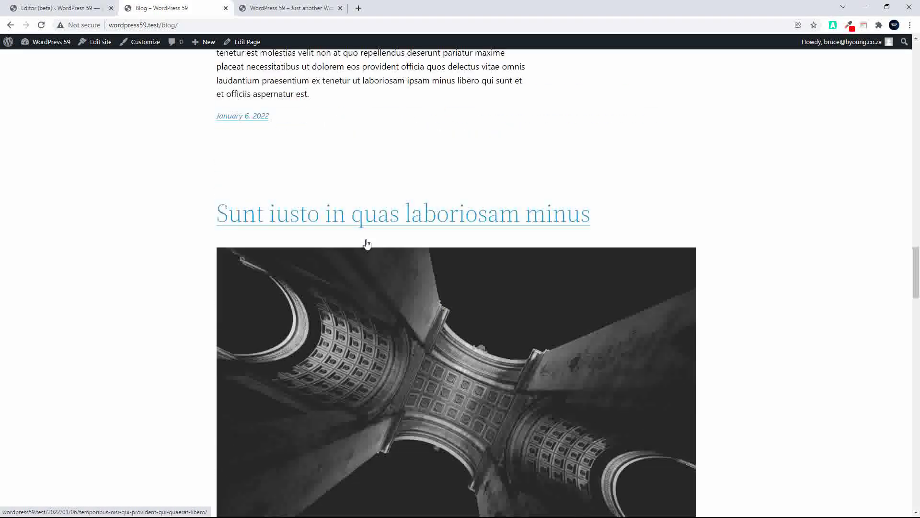
scroll(367, 245, up, 20)
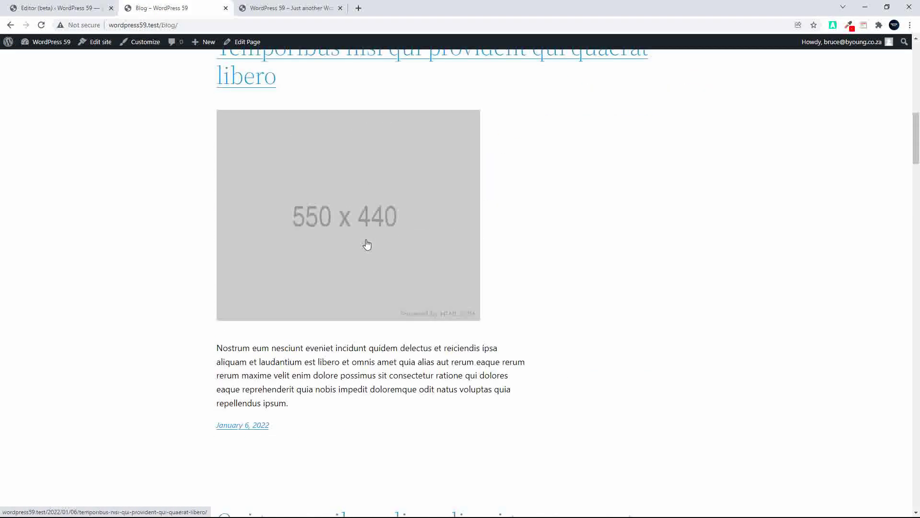
scroll(367, 245, up, 2)
Step: Reopen the Archive template from the templates list and review its Group block settings and full post grid
click(82, 8)
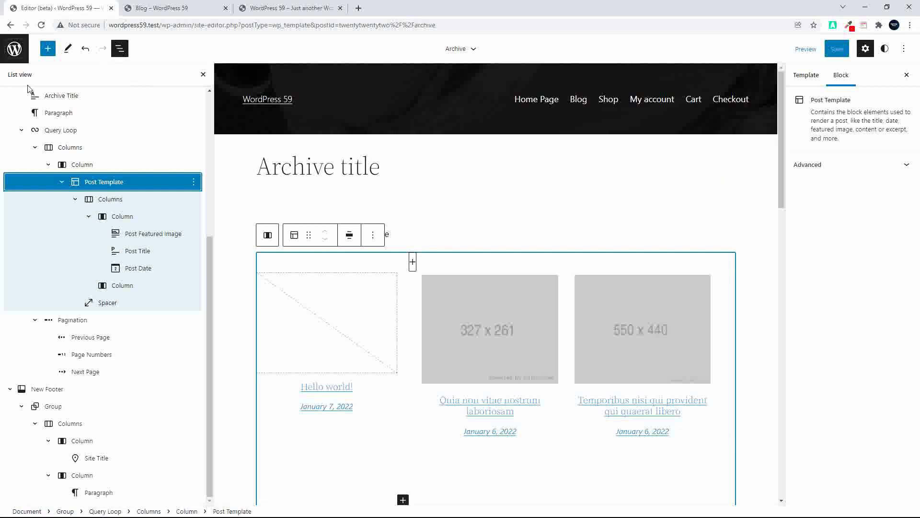
click(15, 48)
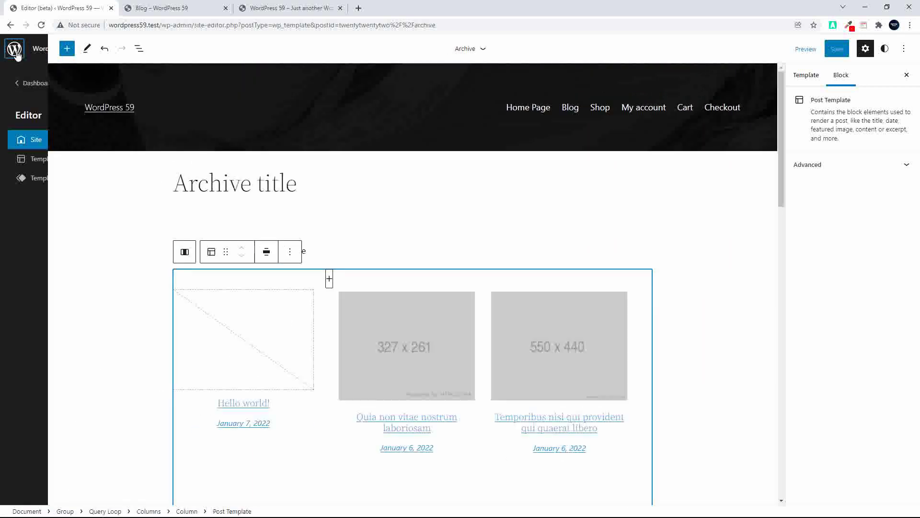
click(50, 159)
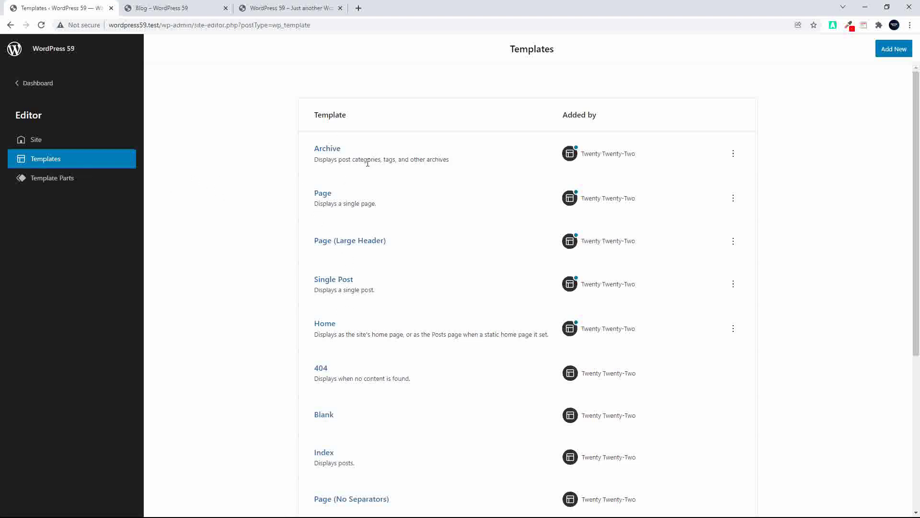
click(337, 153)
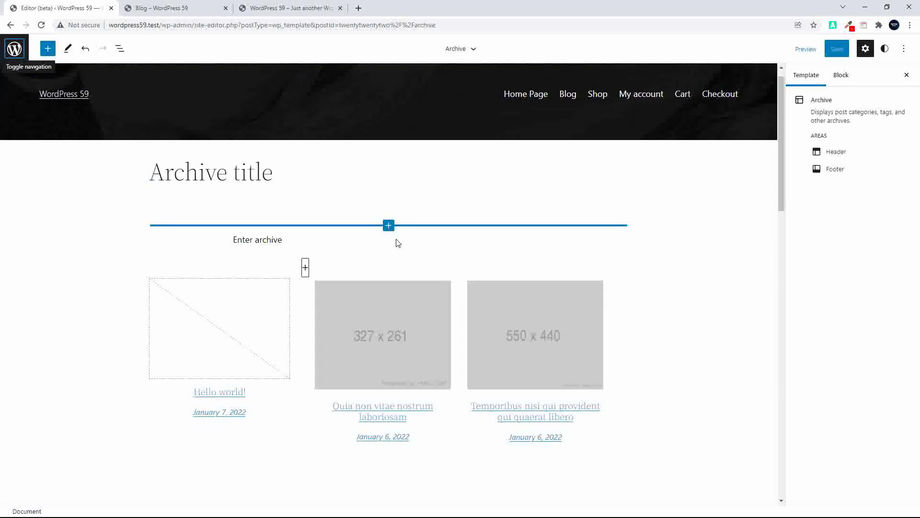
scroll(396, 243, down, 1)
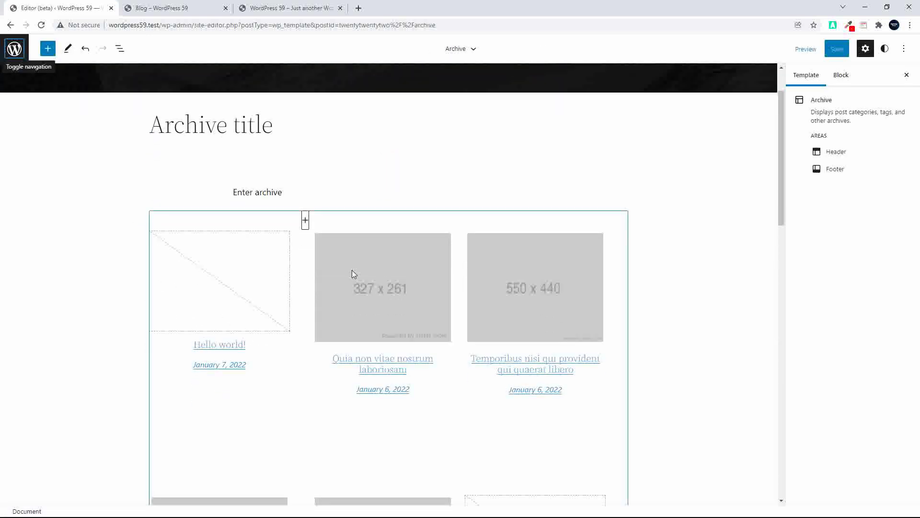
click(321, 410)
click(717, 329)
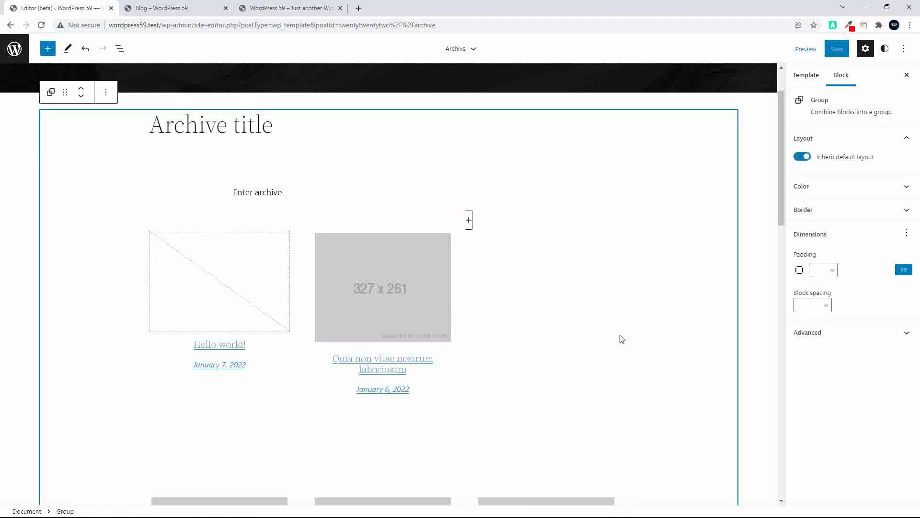
scroll(564, 314, down, 10)
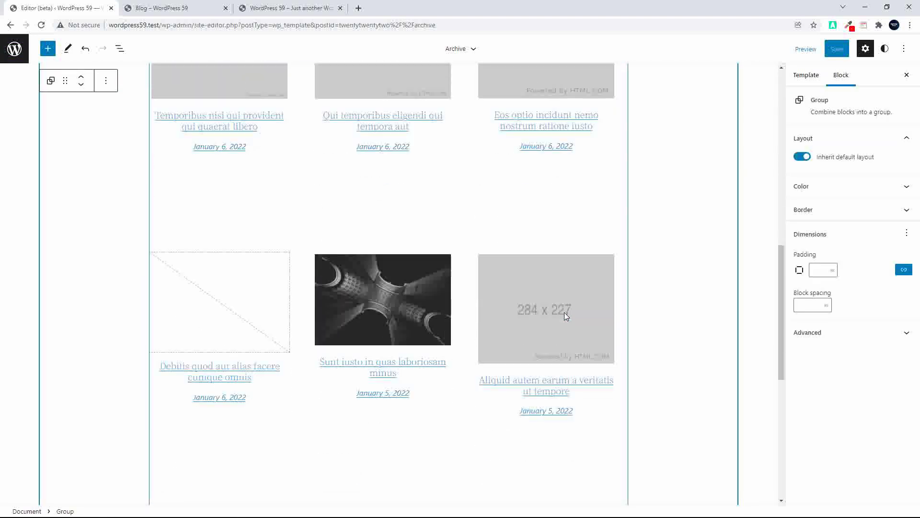
scroll(566, 315, down, 8)
scroll(566, 317, up, 15)
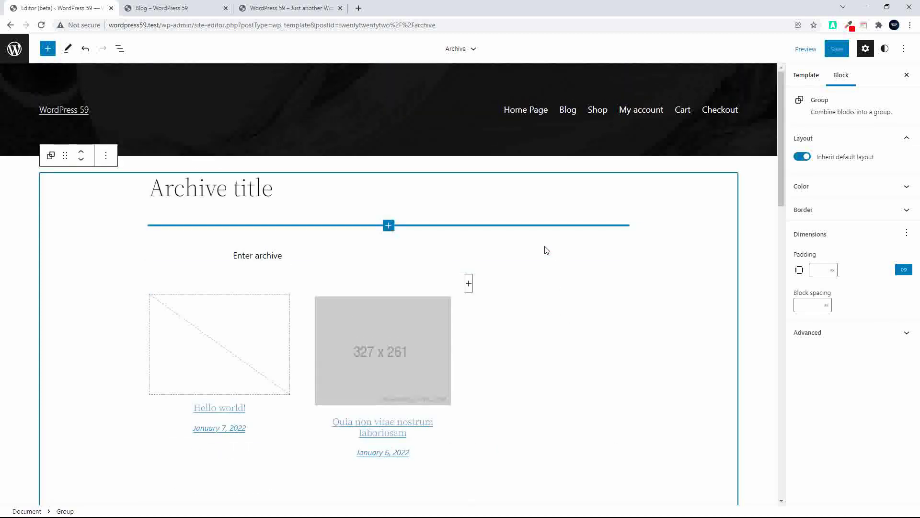
Step: Visit the Shop page on the live site and look over its product search, product grid and lower Shop section
click(303, 6)
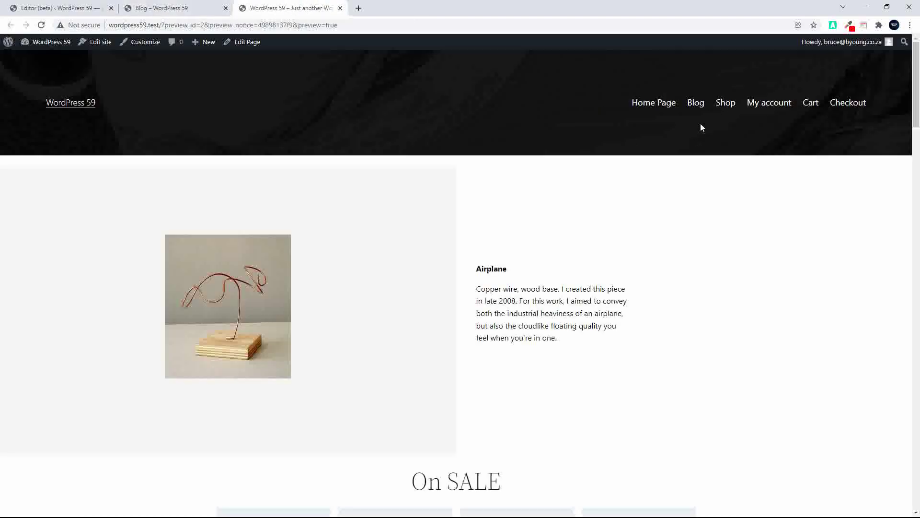
click(726, 105)
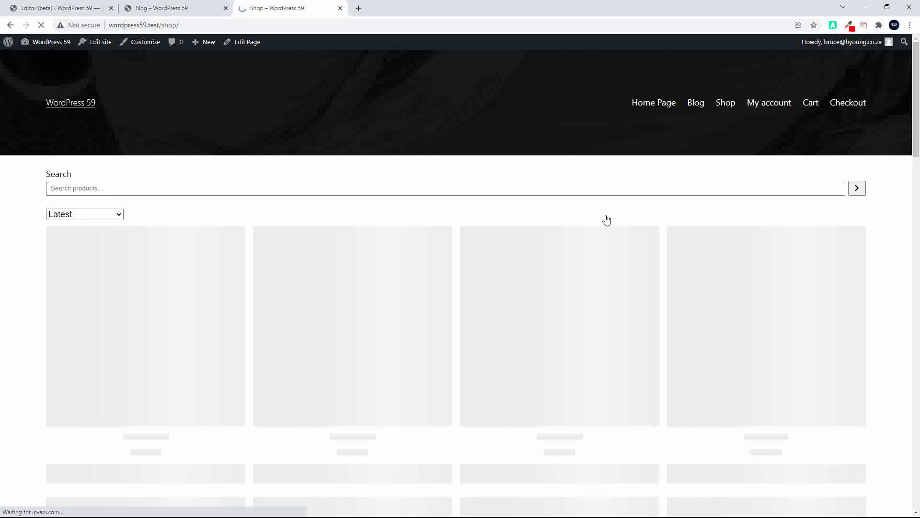
scroll(606, 220, down, 5)
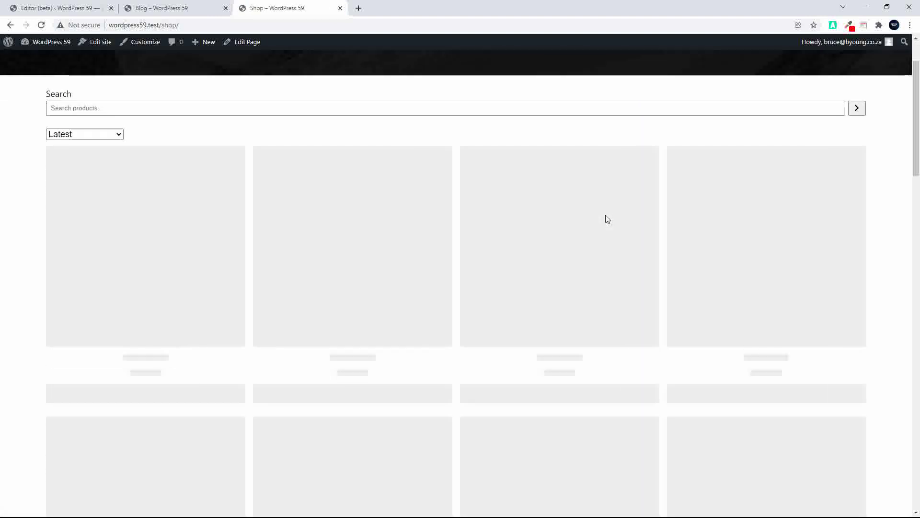
scroll(607, 220, down, 15)
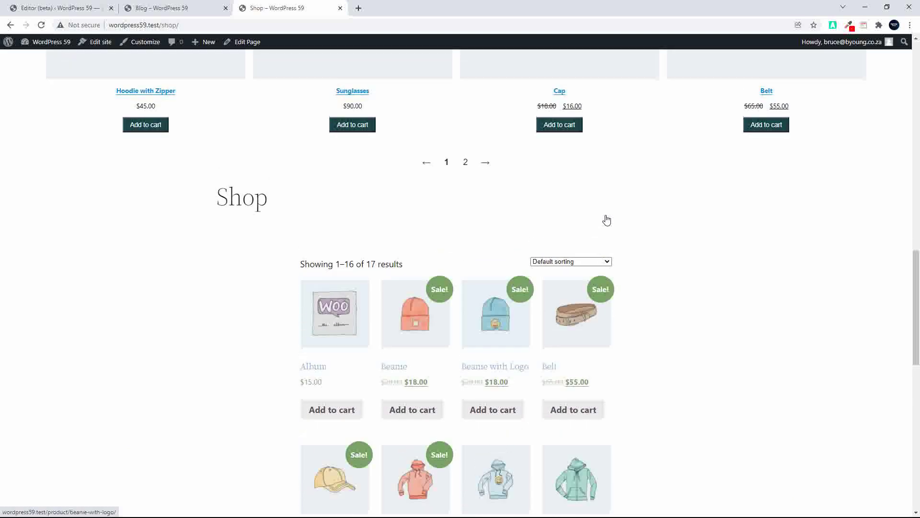
scroll(607, 220, down, 5)
scroll(607, 220, up, 15)
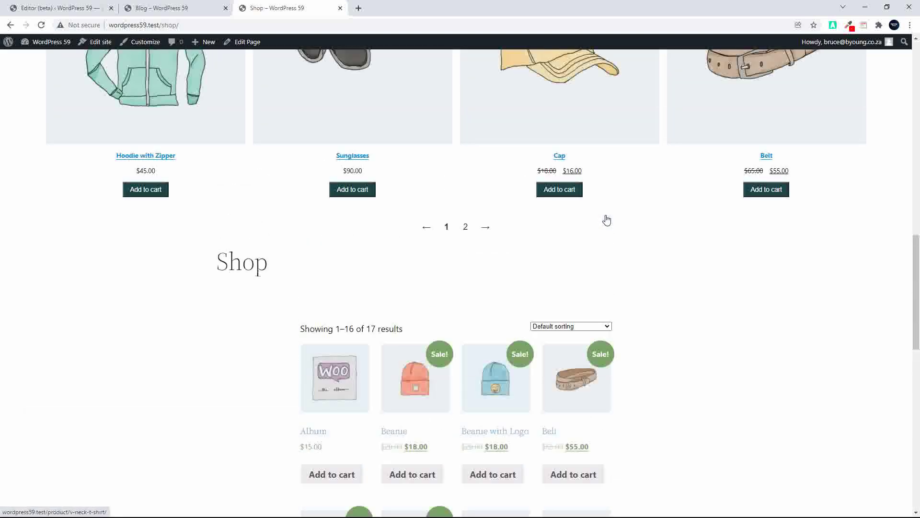
scroll(607, 220, up, 10)
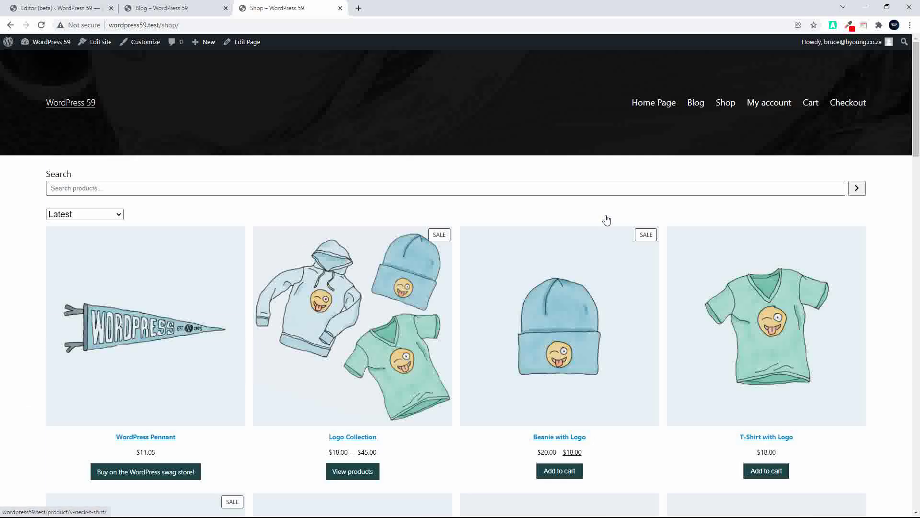
Step: Visit the live Home Page and look over its hero section, product rows and post grid
click(659, 106)
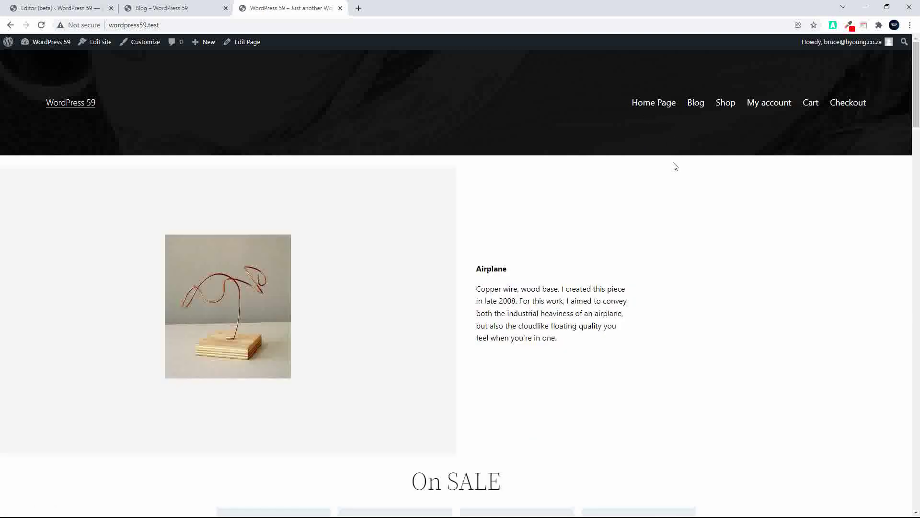
scroll(668, 214, down, 4)
scroll(669, 215, down, 15)
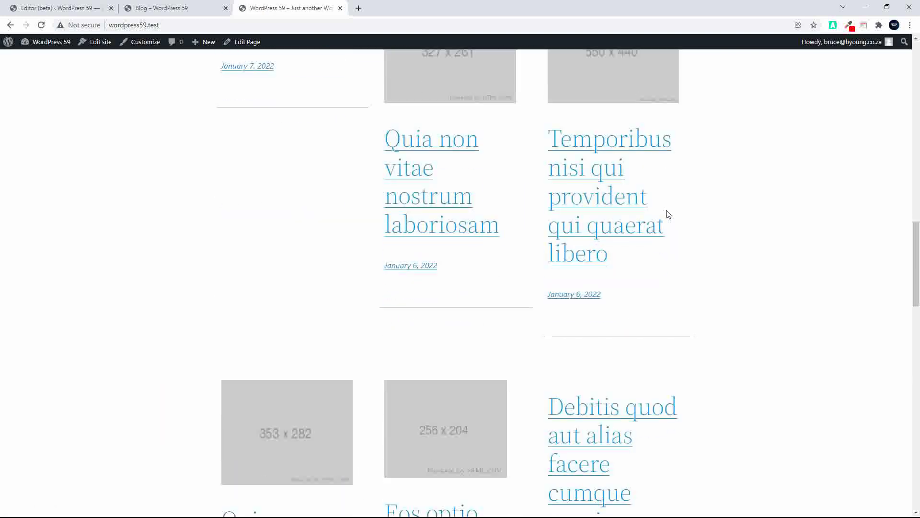
scroll(669, 214, up, 20)
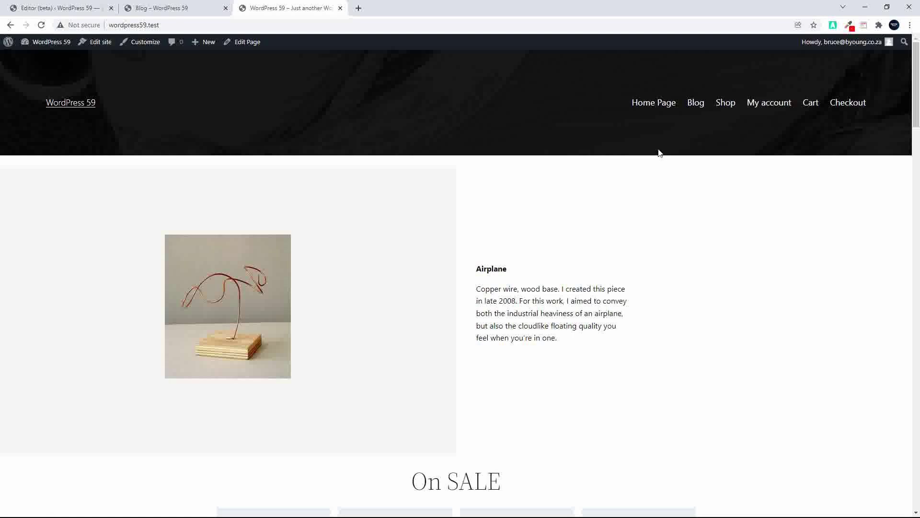
scroll(642, 202, down, 8)
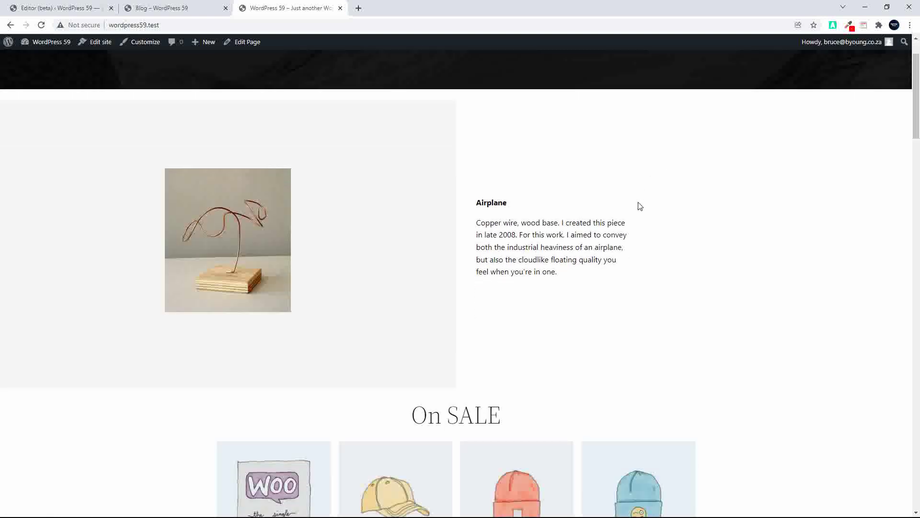
scroll(639, 205, down, 10)
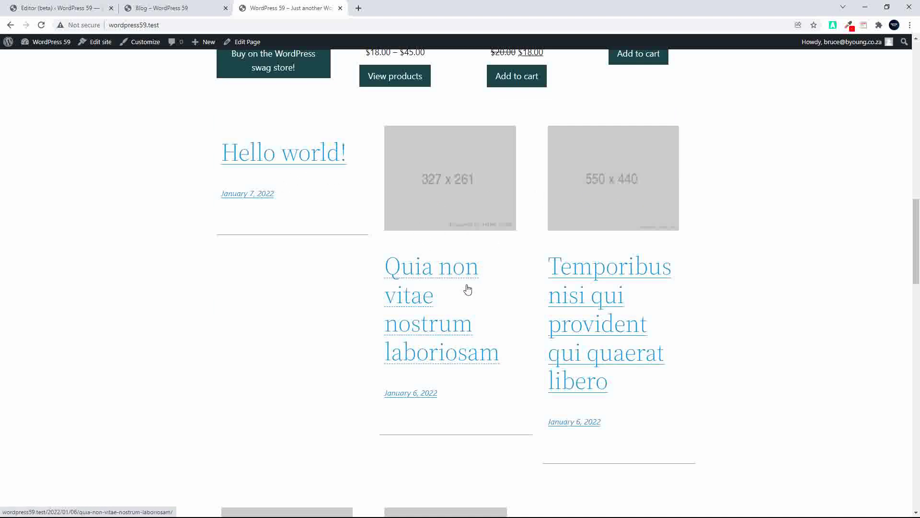
scroll(468, 289, down, 15)
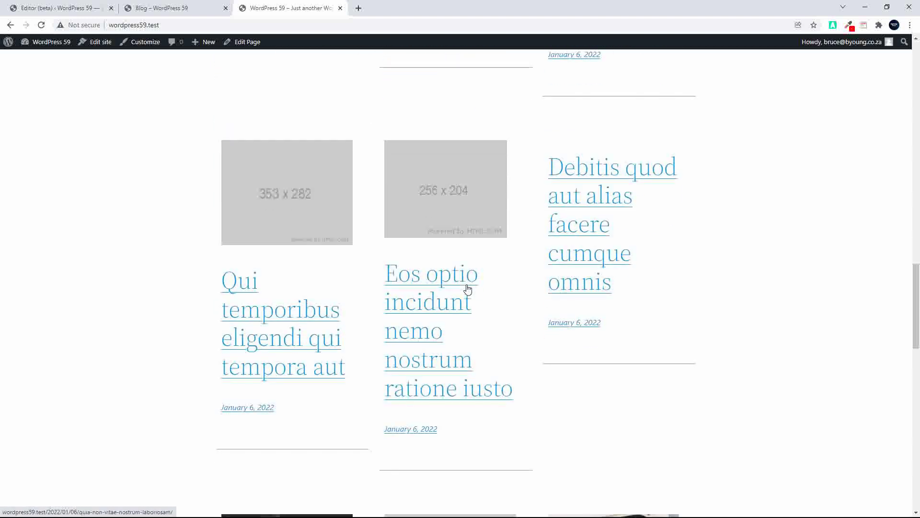
scroll(468, 289, down, 6)
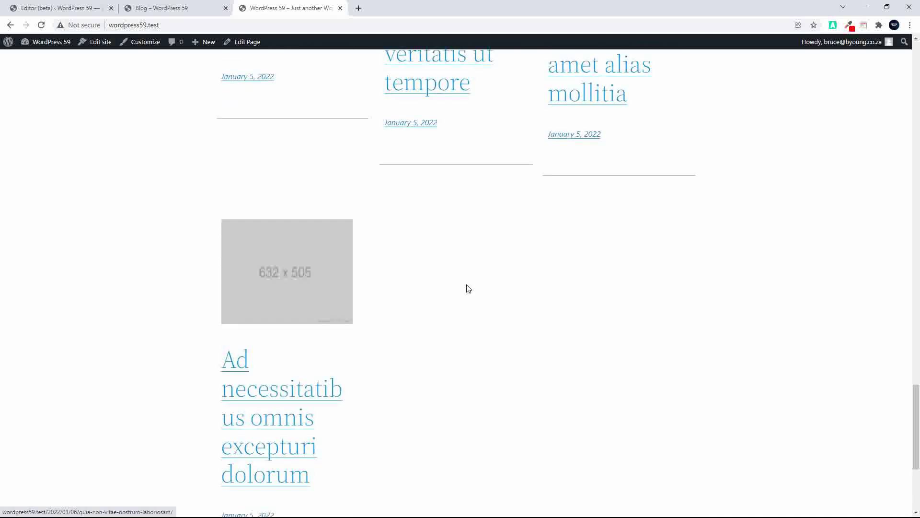
scroll(468, 288, up, 5)
scroll(468, 288, up, 20)
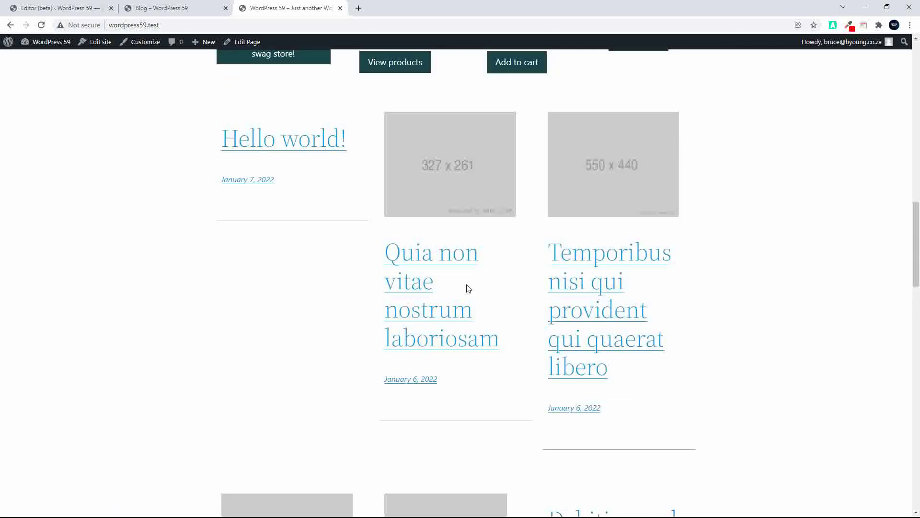